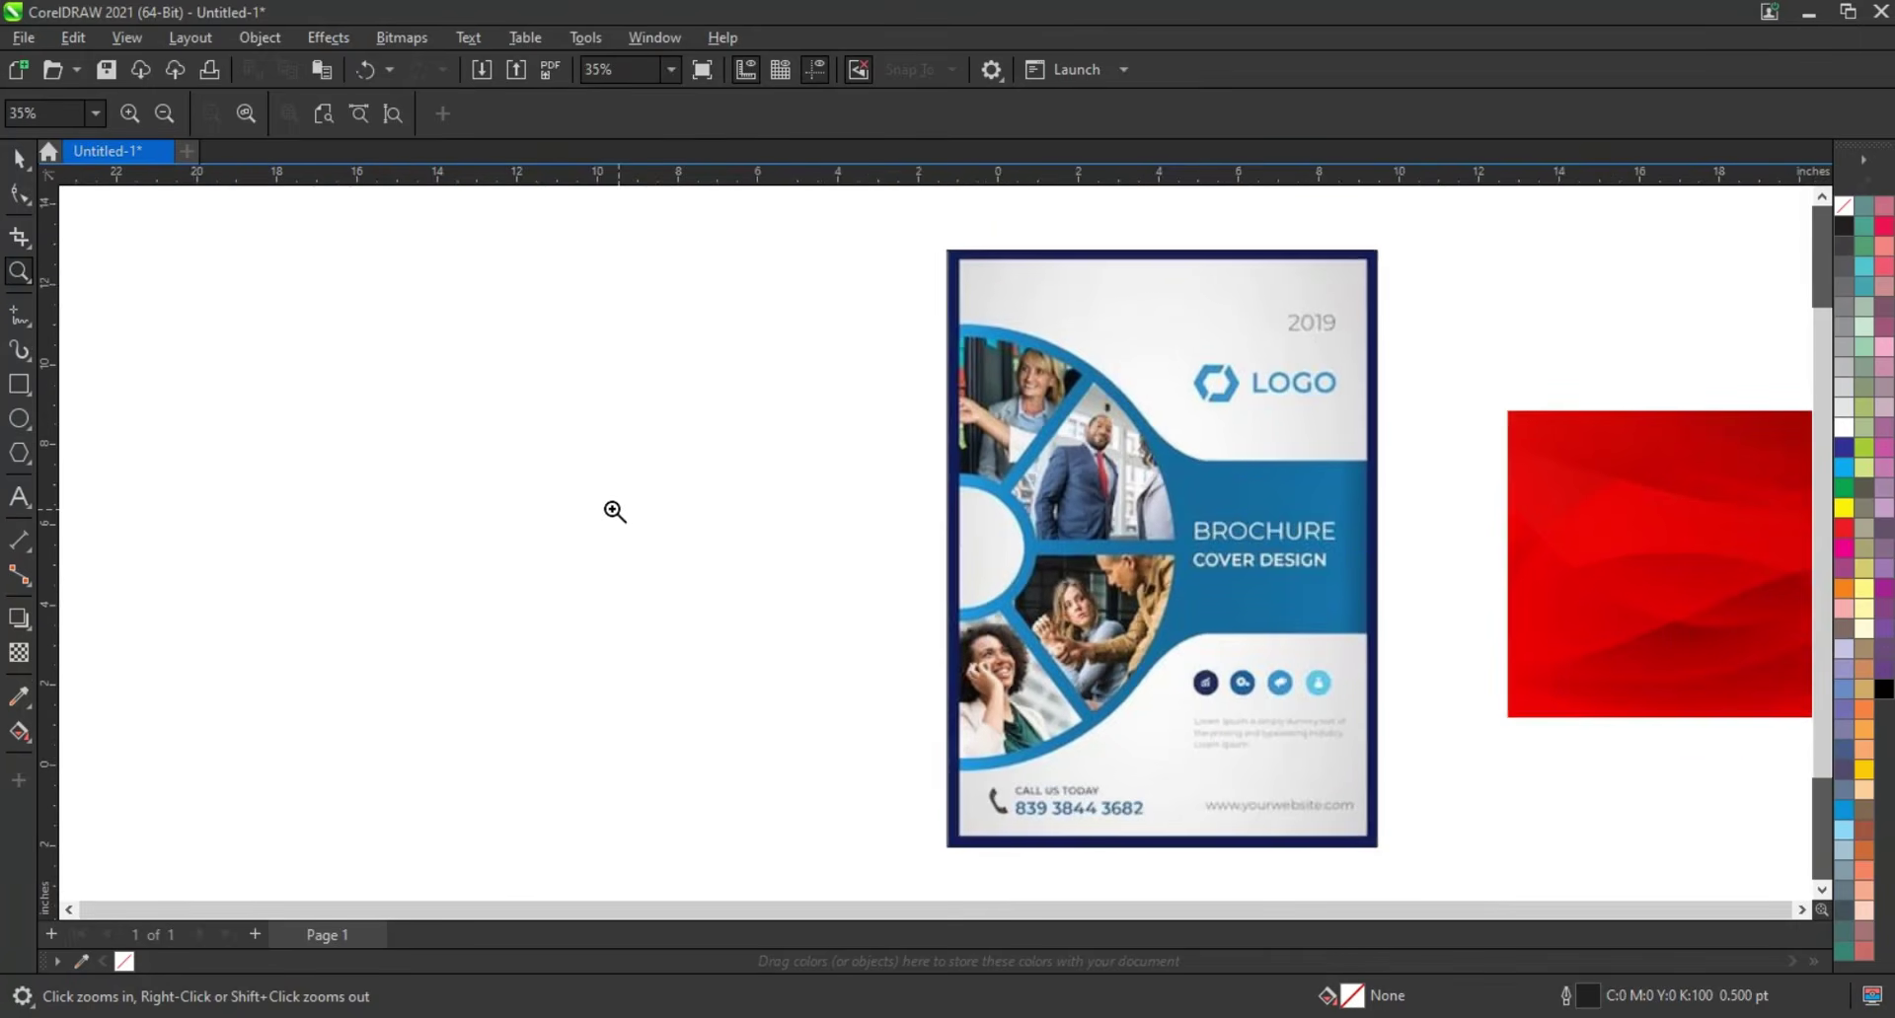
# Draw a tall rectangle beside the brochure reference image and enlarge it to about 12.49 by 17.36 inches
pyautogui.moveTo(564, 566); pyautogui.dragTo(1424, 877)
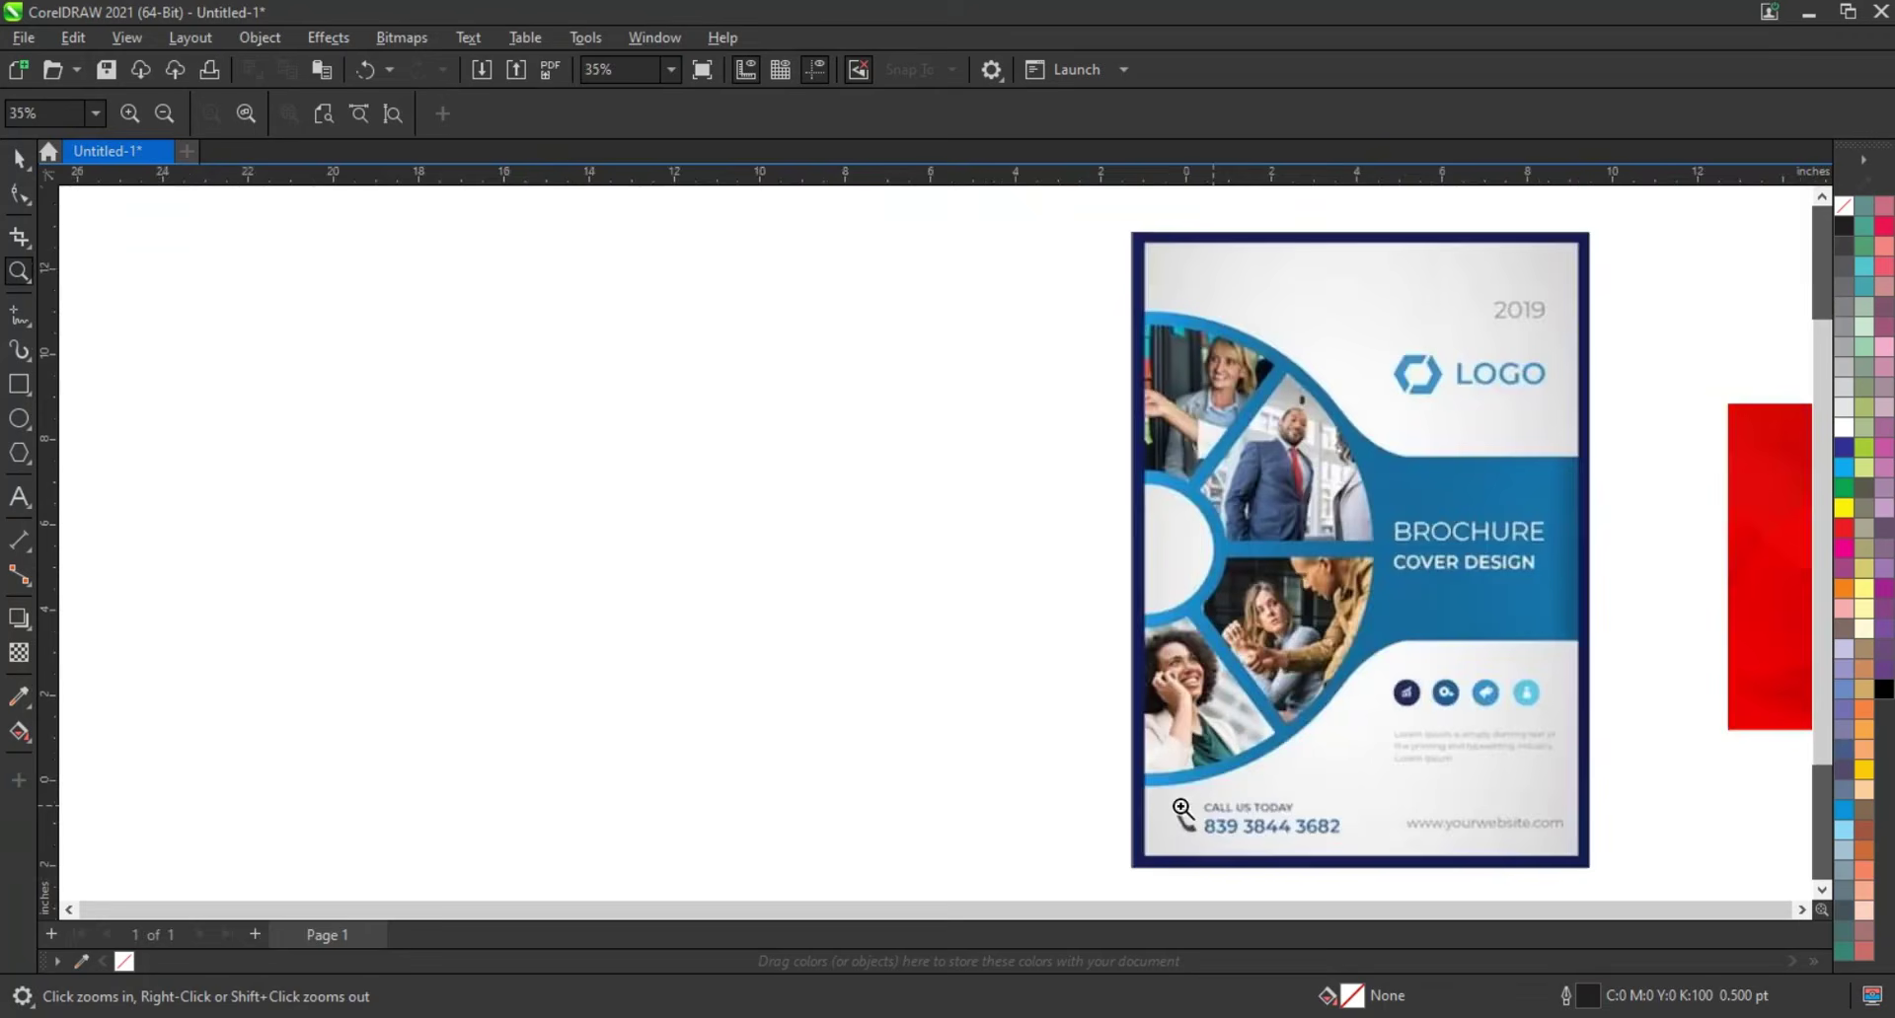
pyautogui.click(16, 385)
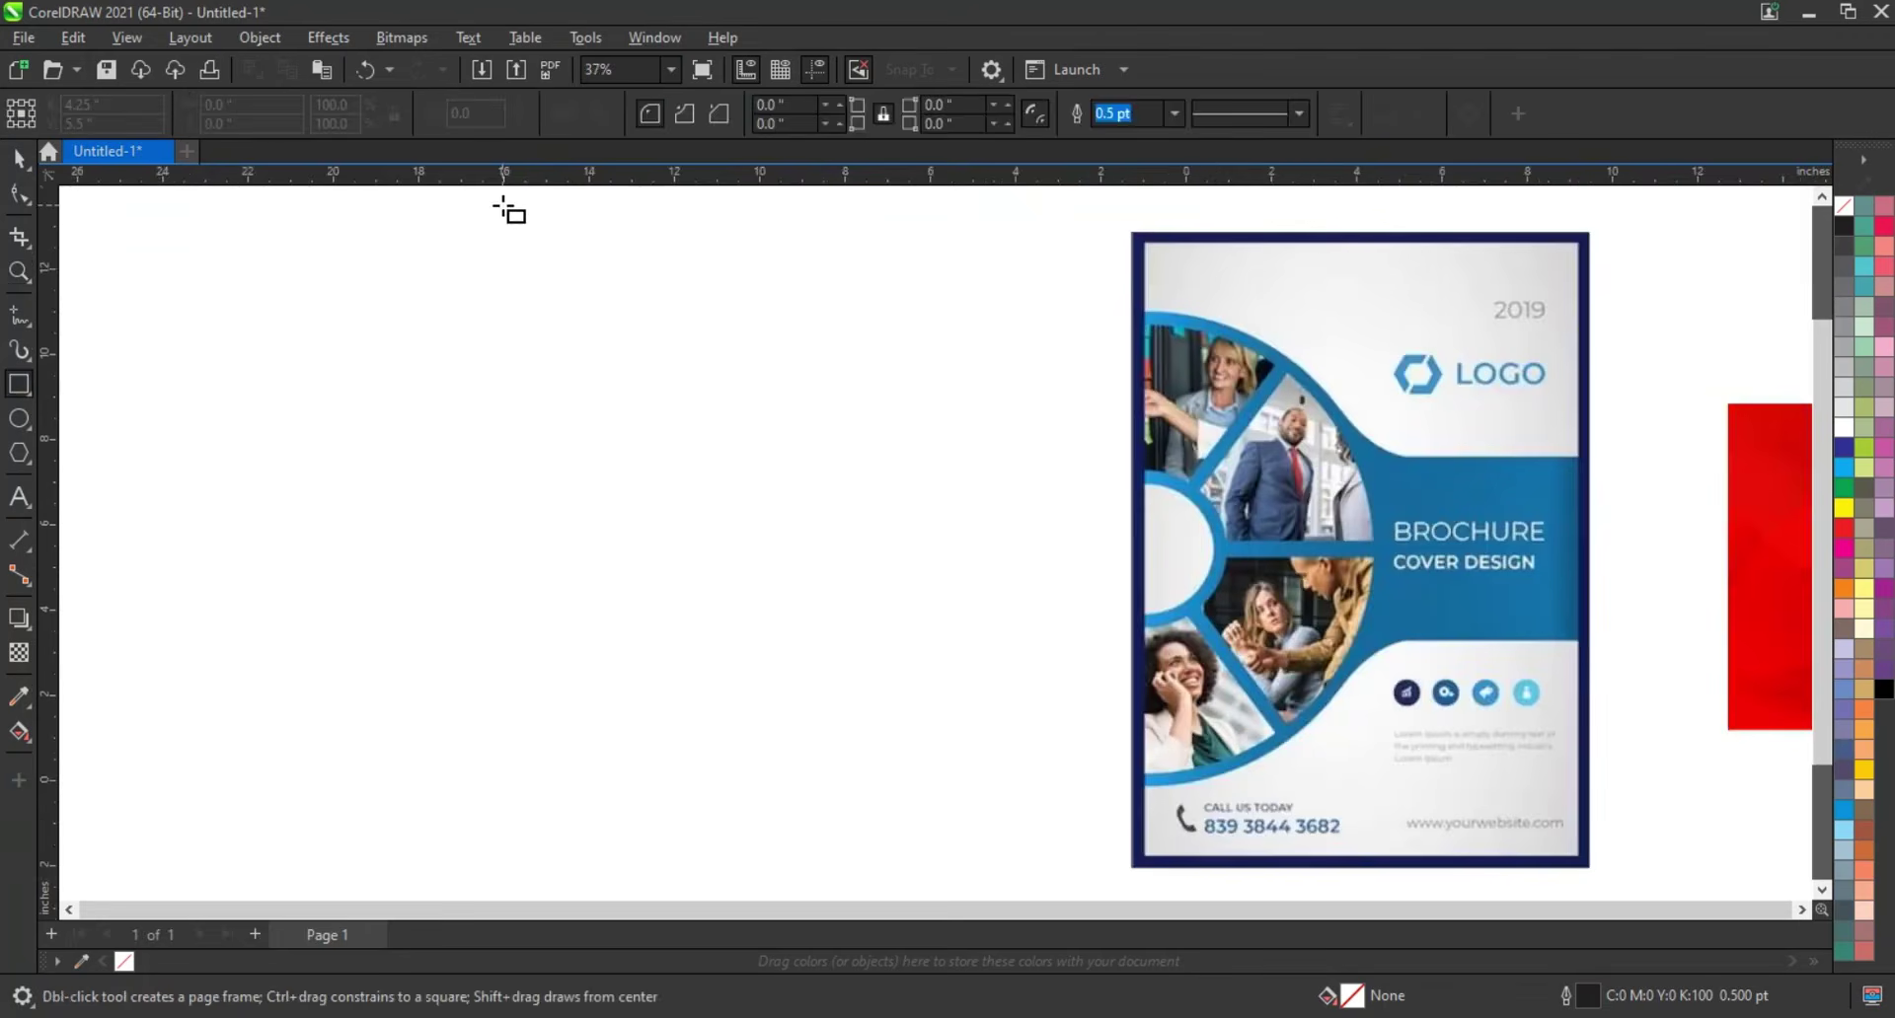
pyautogui.moveTo(502, 205); pyautogui.dragTo(1004, 880)
pyautogui.scroll(-1, 664, 582)
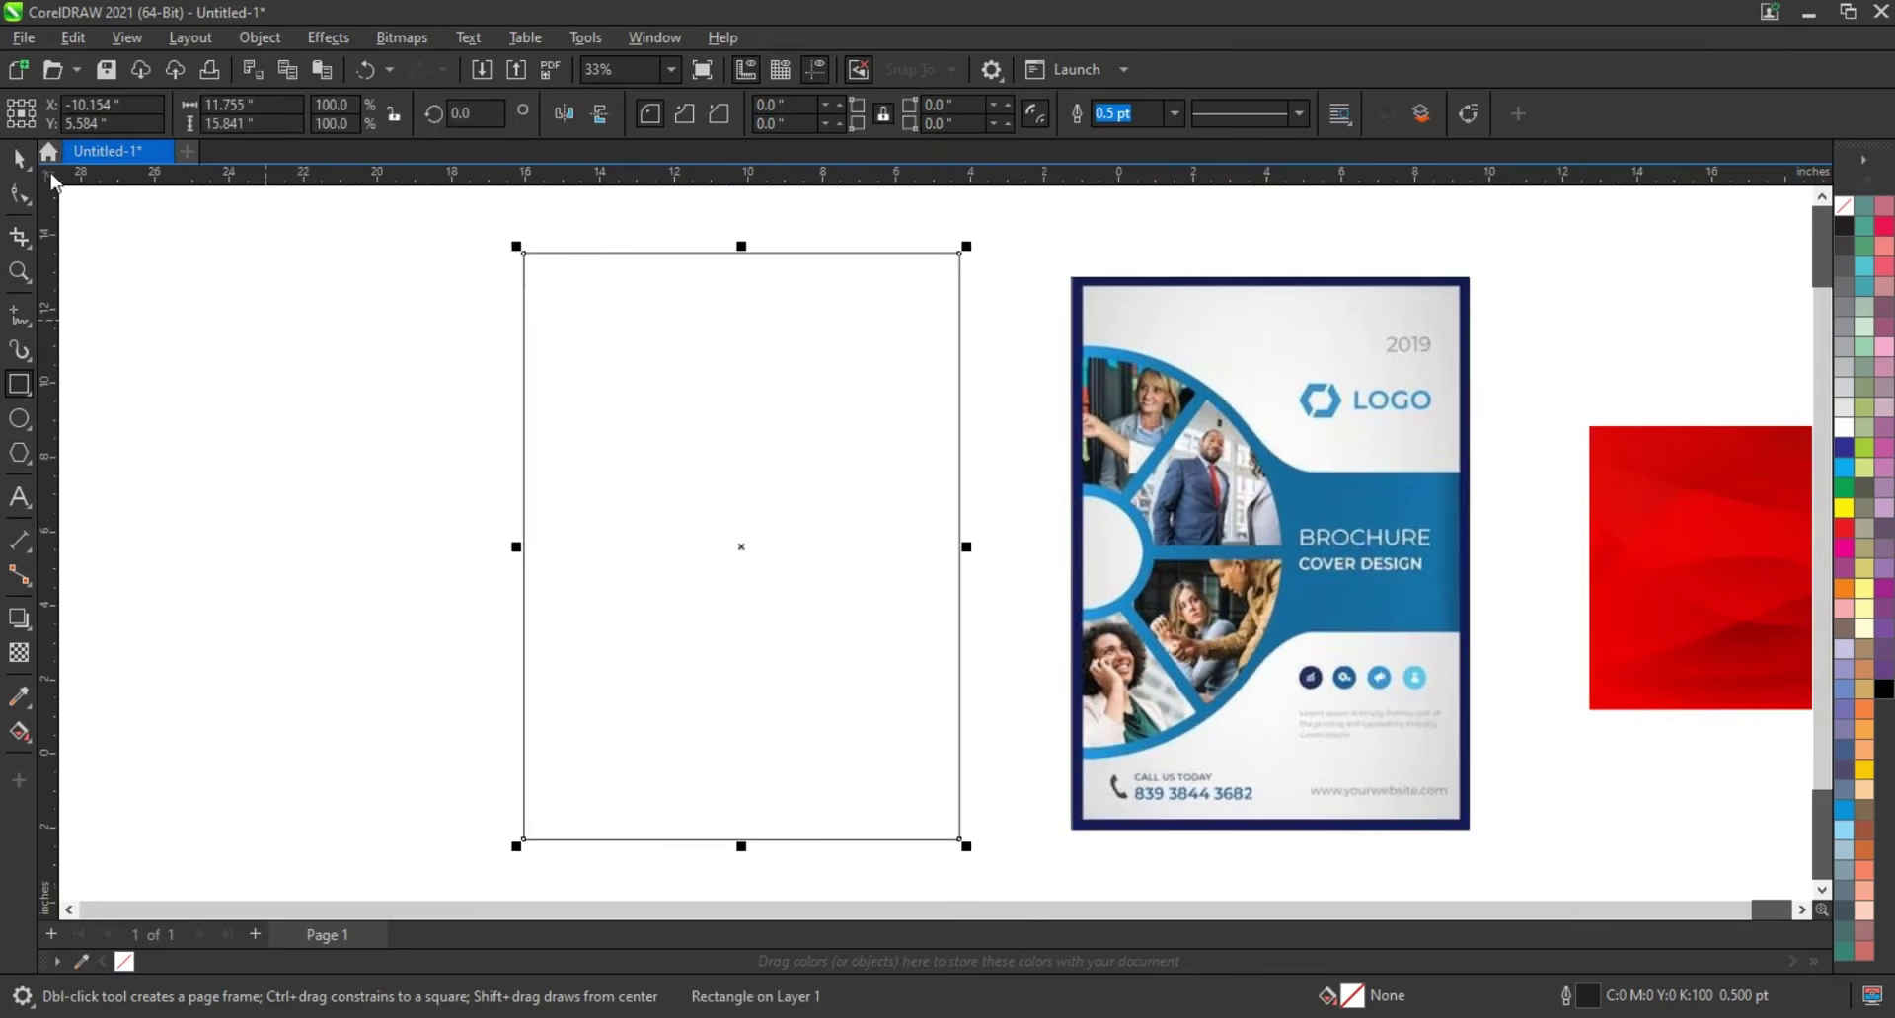
pyautogui.click(19, 161)
pyautogui.moveTo(743, 247); pyautogui.dragTo(750, 239)
pyautogui.moveTo(968, 240)
pyautogui.mouseDown()
pyautogui.moveTo(994, 241)
pyautogui.moveTo(984, 213)
pyautogui.moveTo(963, 247)
pyautogui.mouseUp()
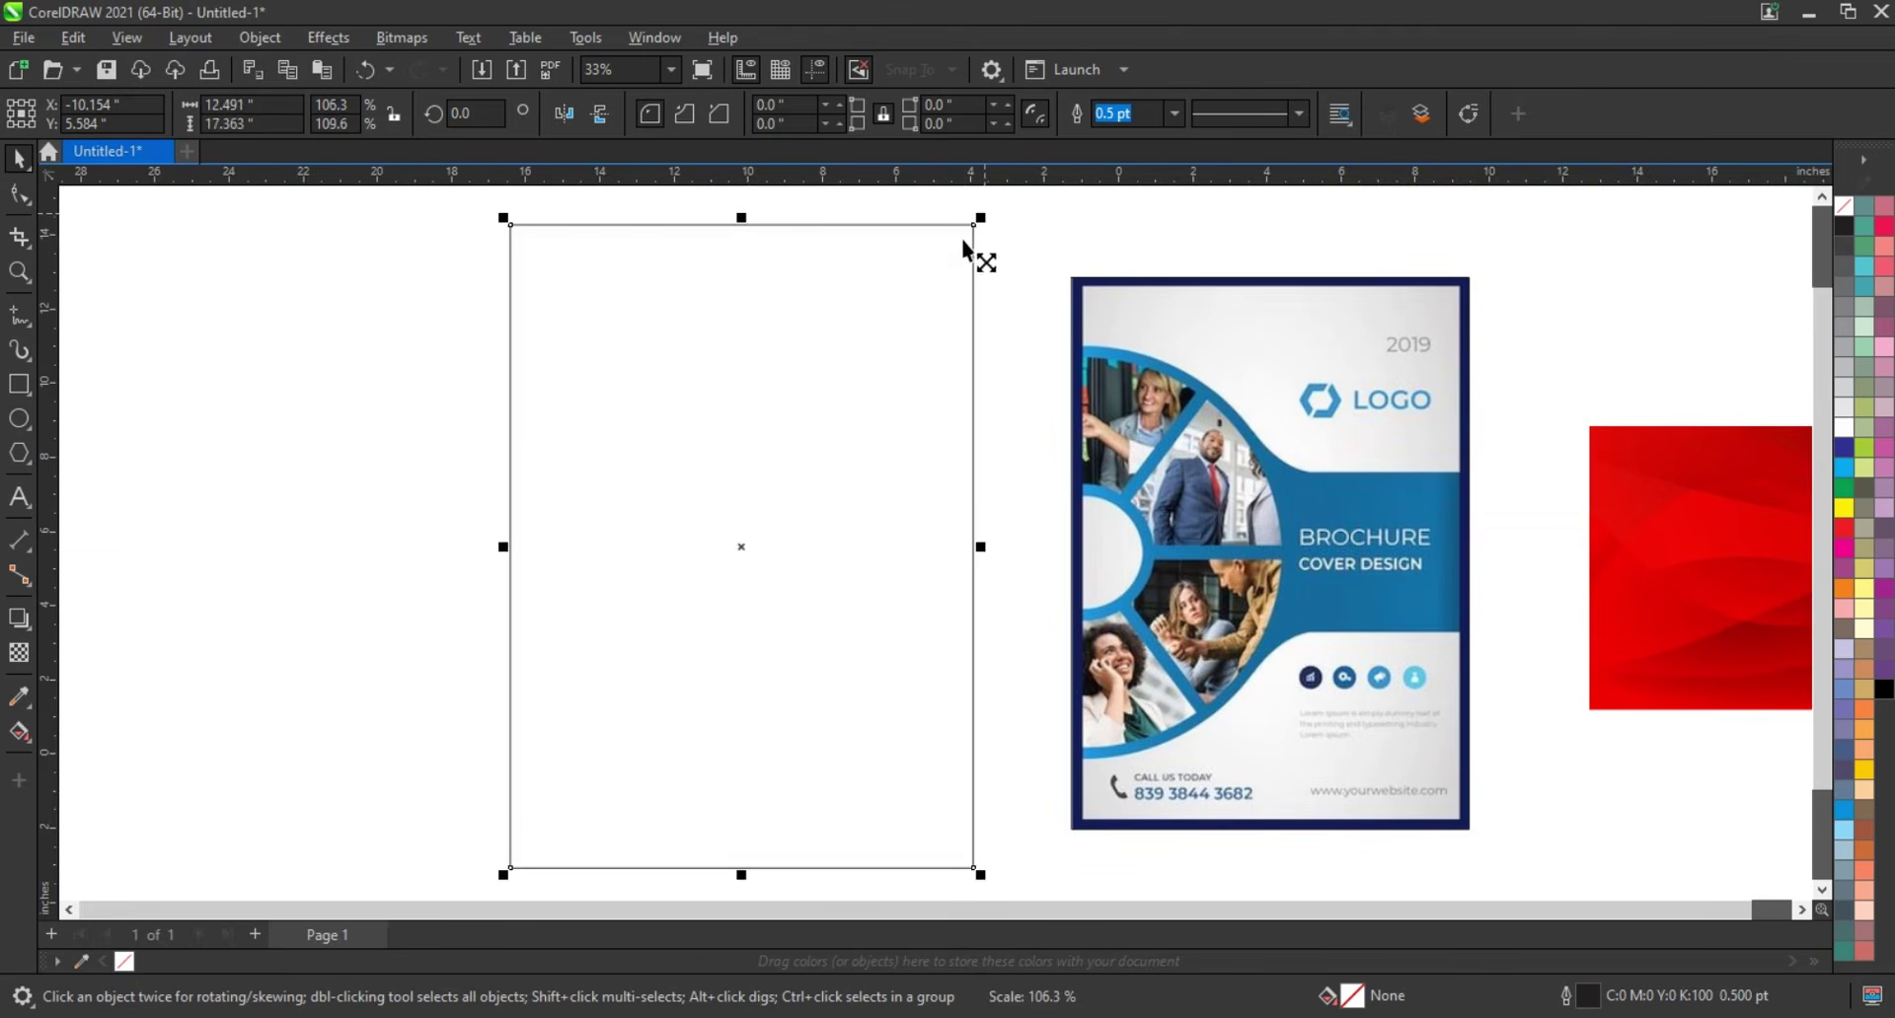
pyautogui.click(365, 505)
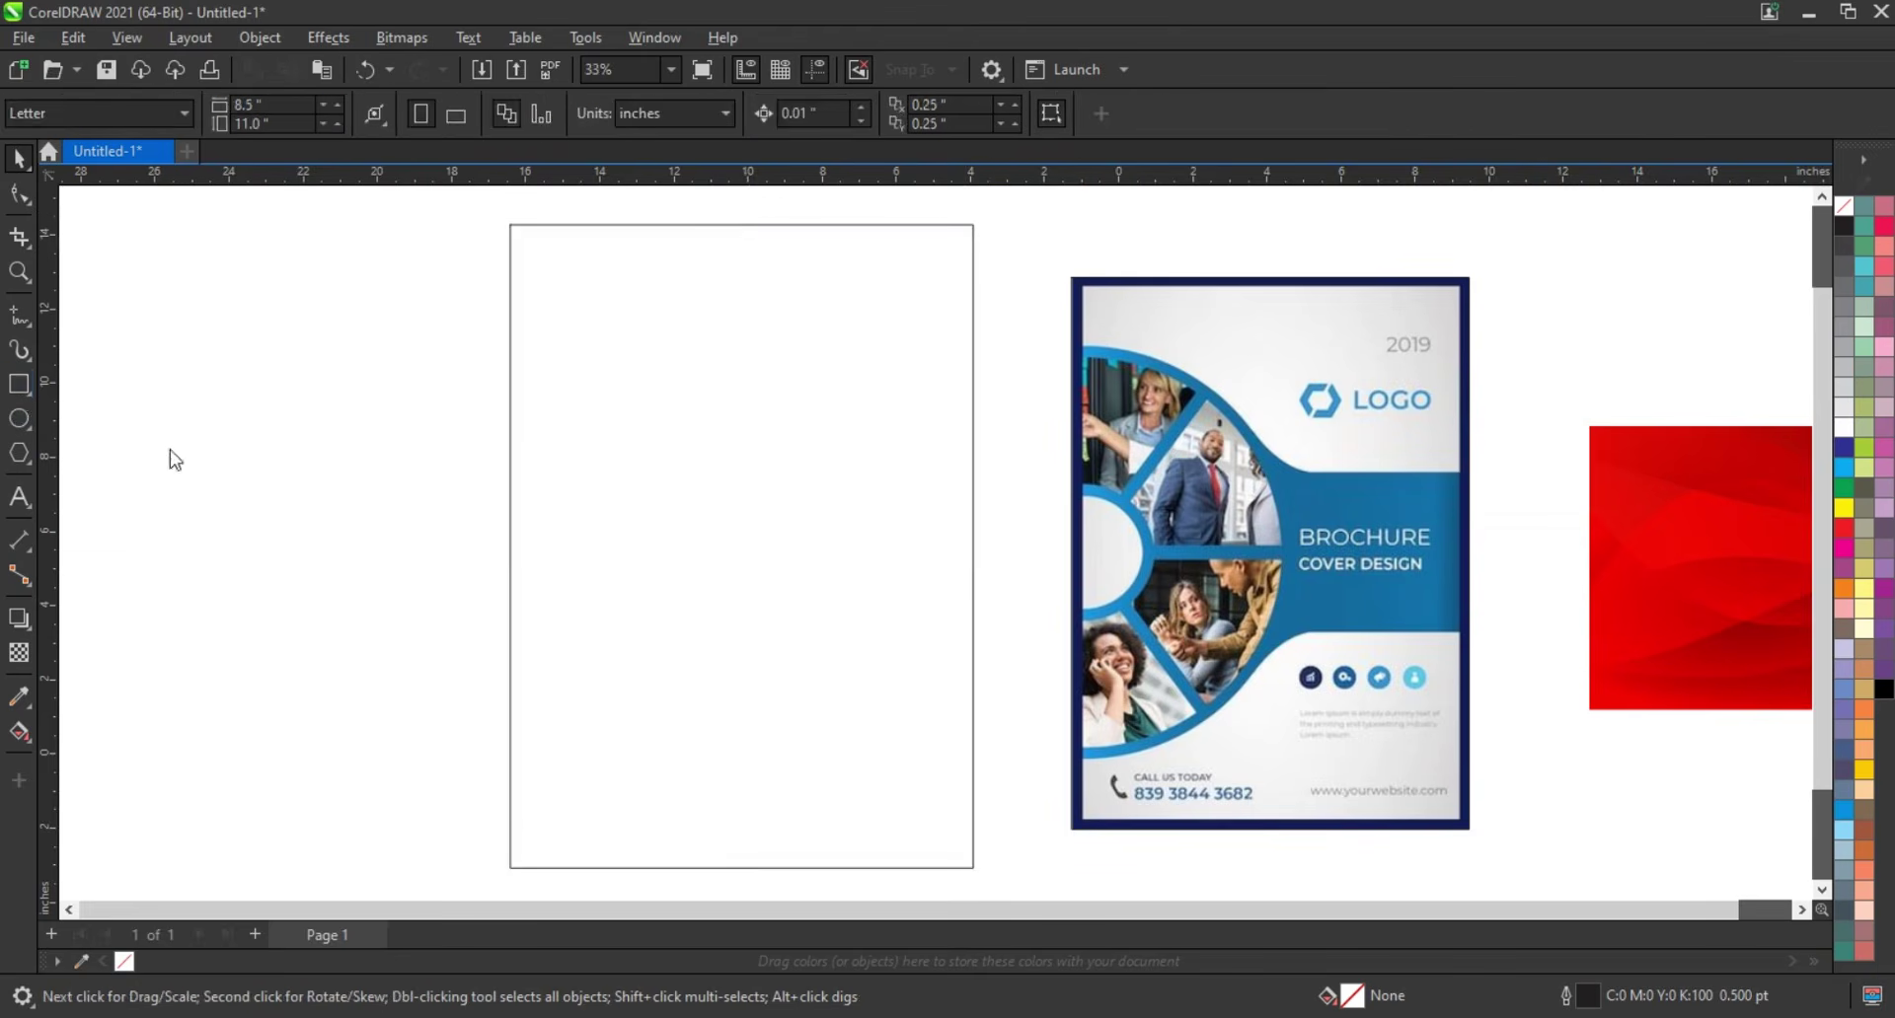
# Draw a wide rectangle about 15.47 by 5.21 inches across the tall one and centre it vertically on it
pyautogui.press('F6')
pyautogui.moveTo(436, 424)
pyautogui.mouseDown()
pyautogui.moveTo(1003, 648)
pyautogui.moveTo(1015, 623)
pyautogui.mouseUp()
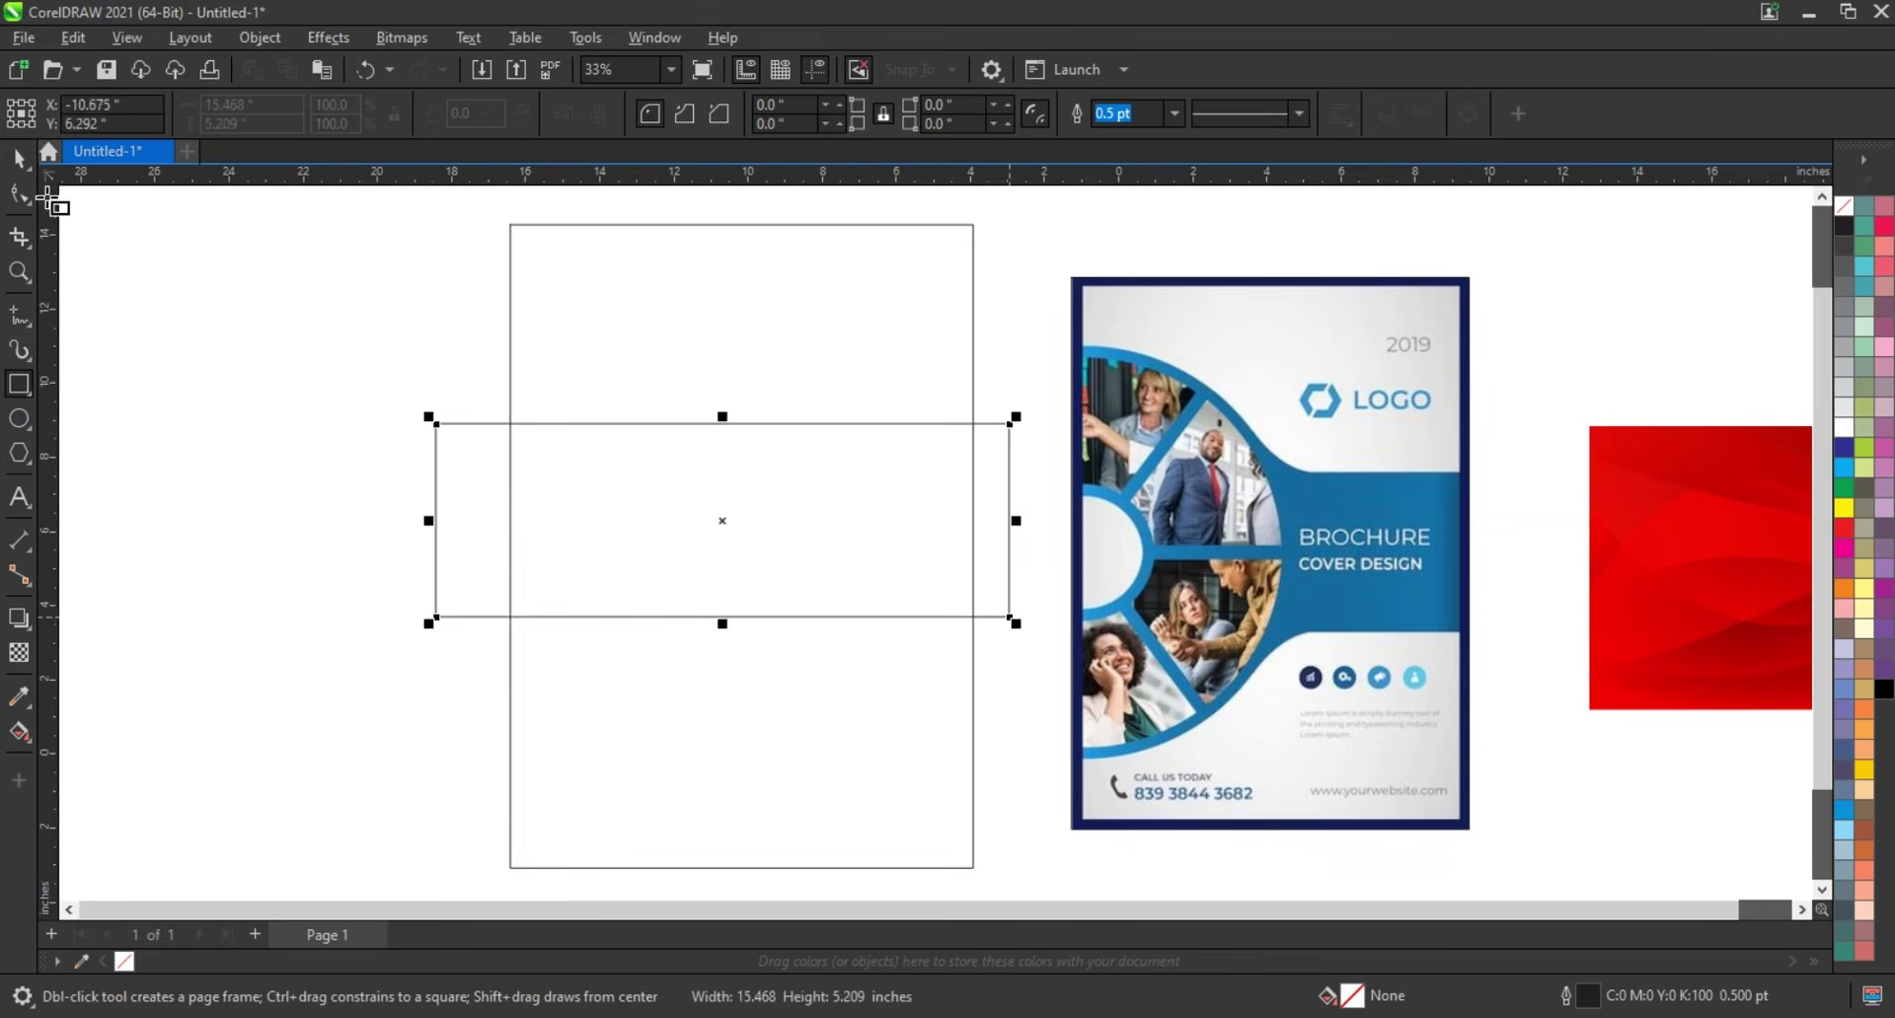
pyautogui.click(22, 158)
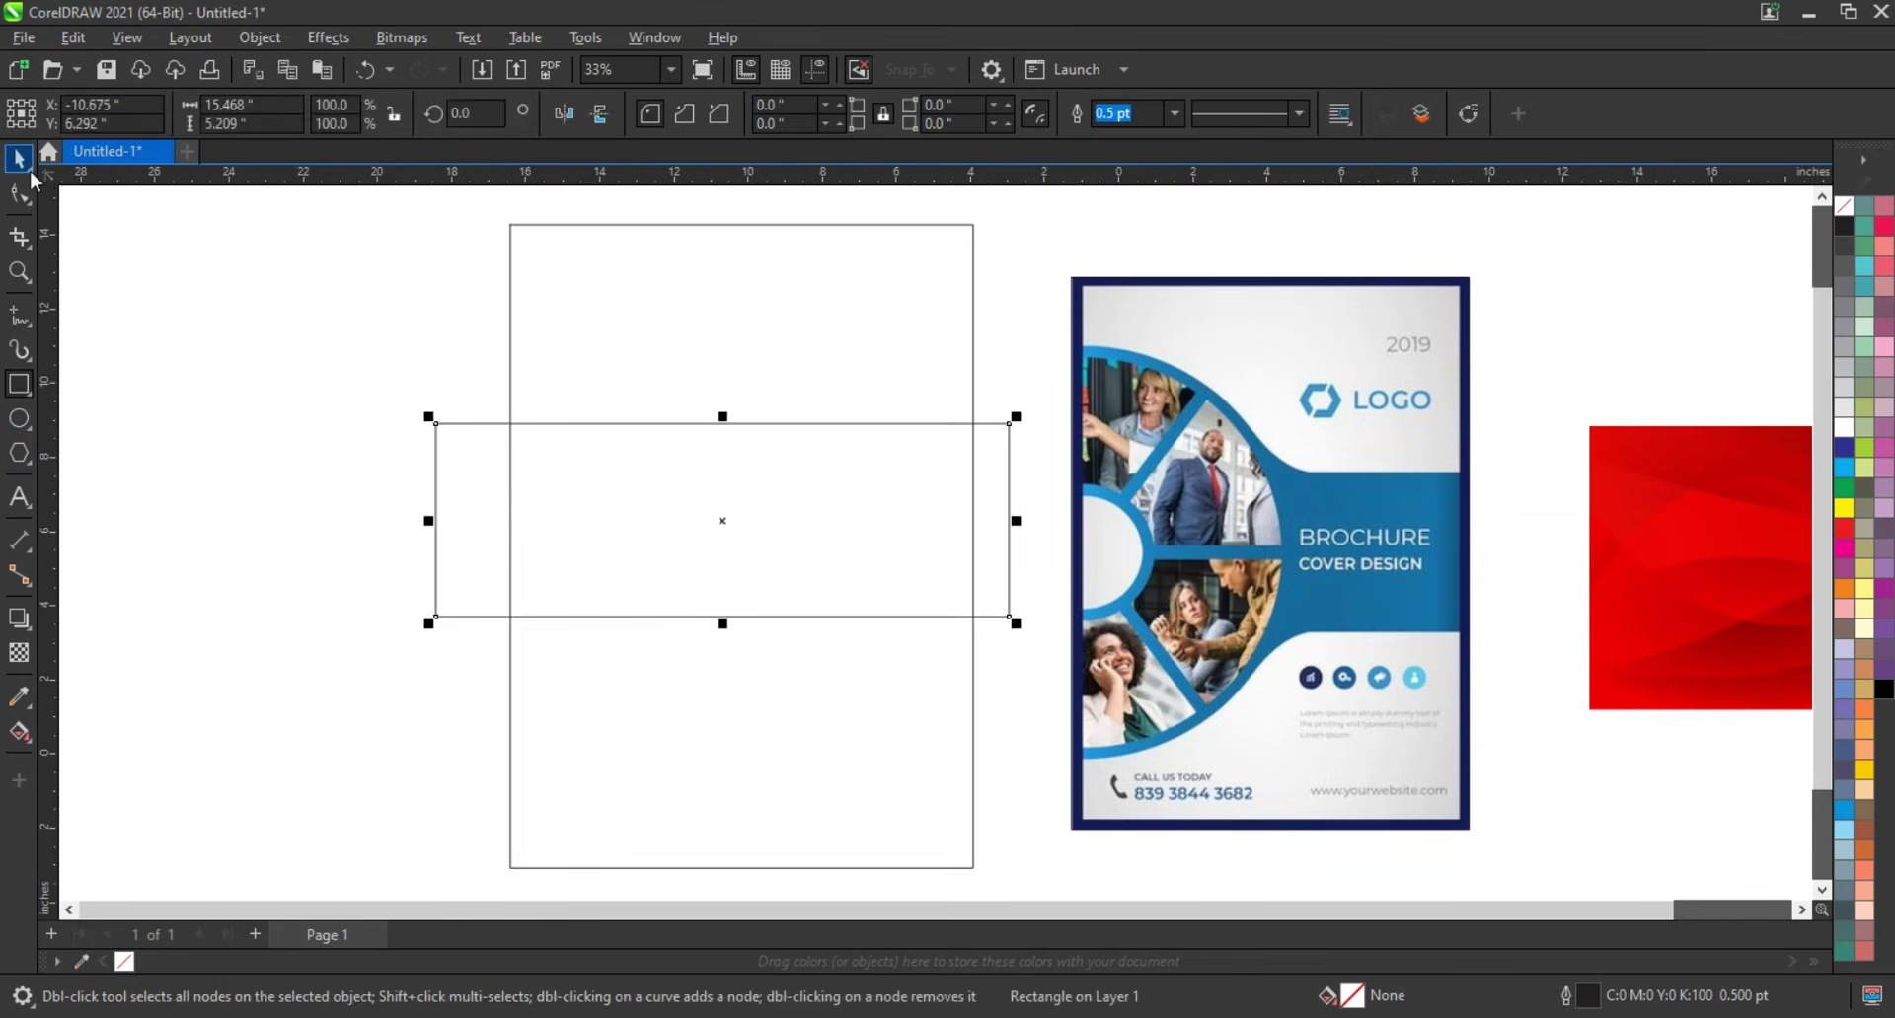
pyautogui.keyDown('shift'); pyautogui.click(657, 343); pyautogui.keyUp('shift')
pyautogui.press('e')
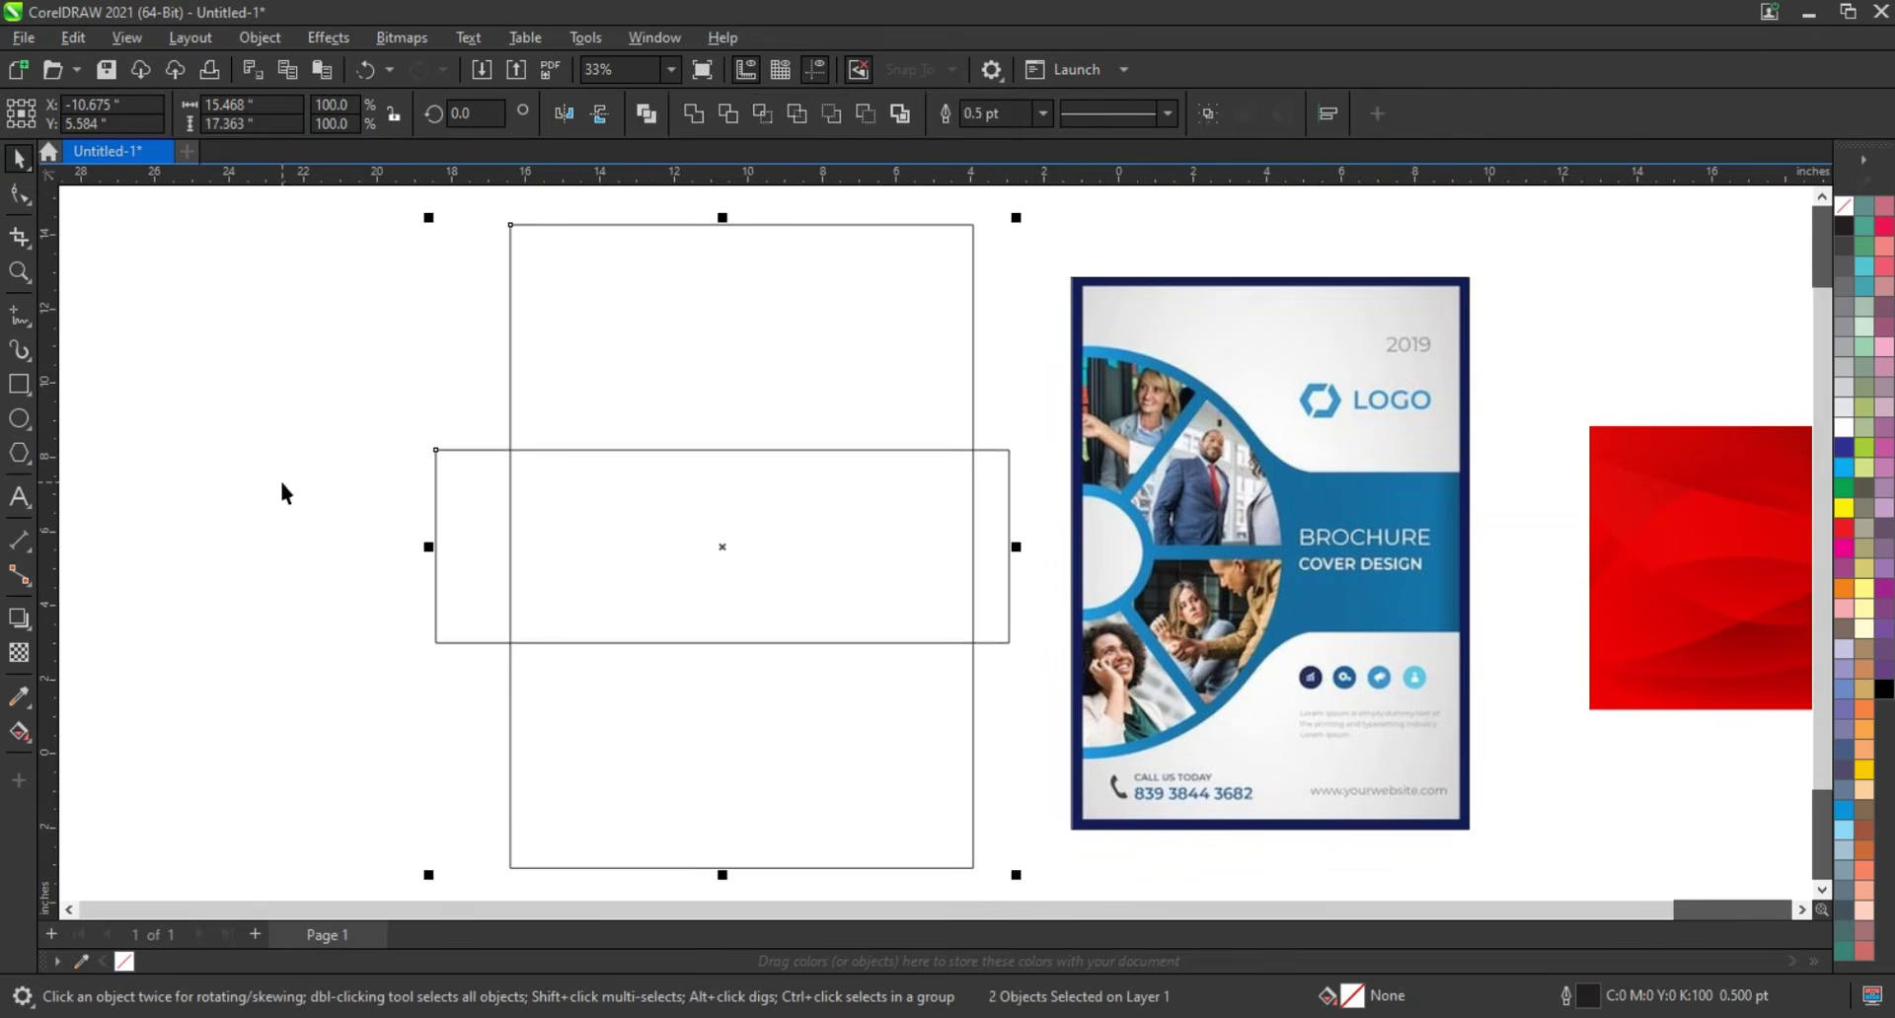
pyautogui.click(281, 484)
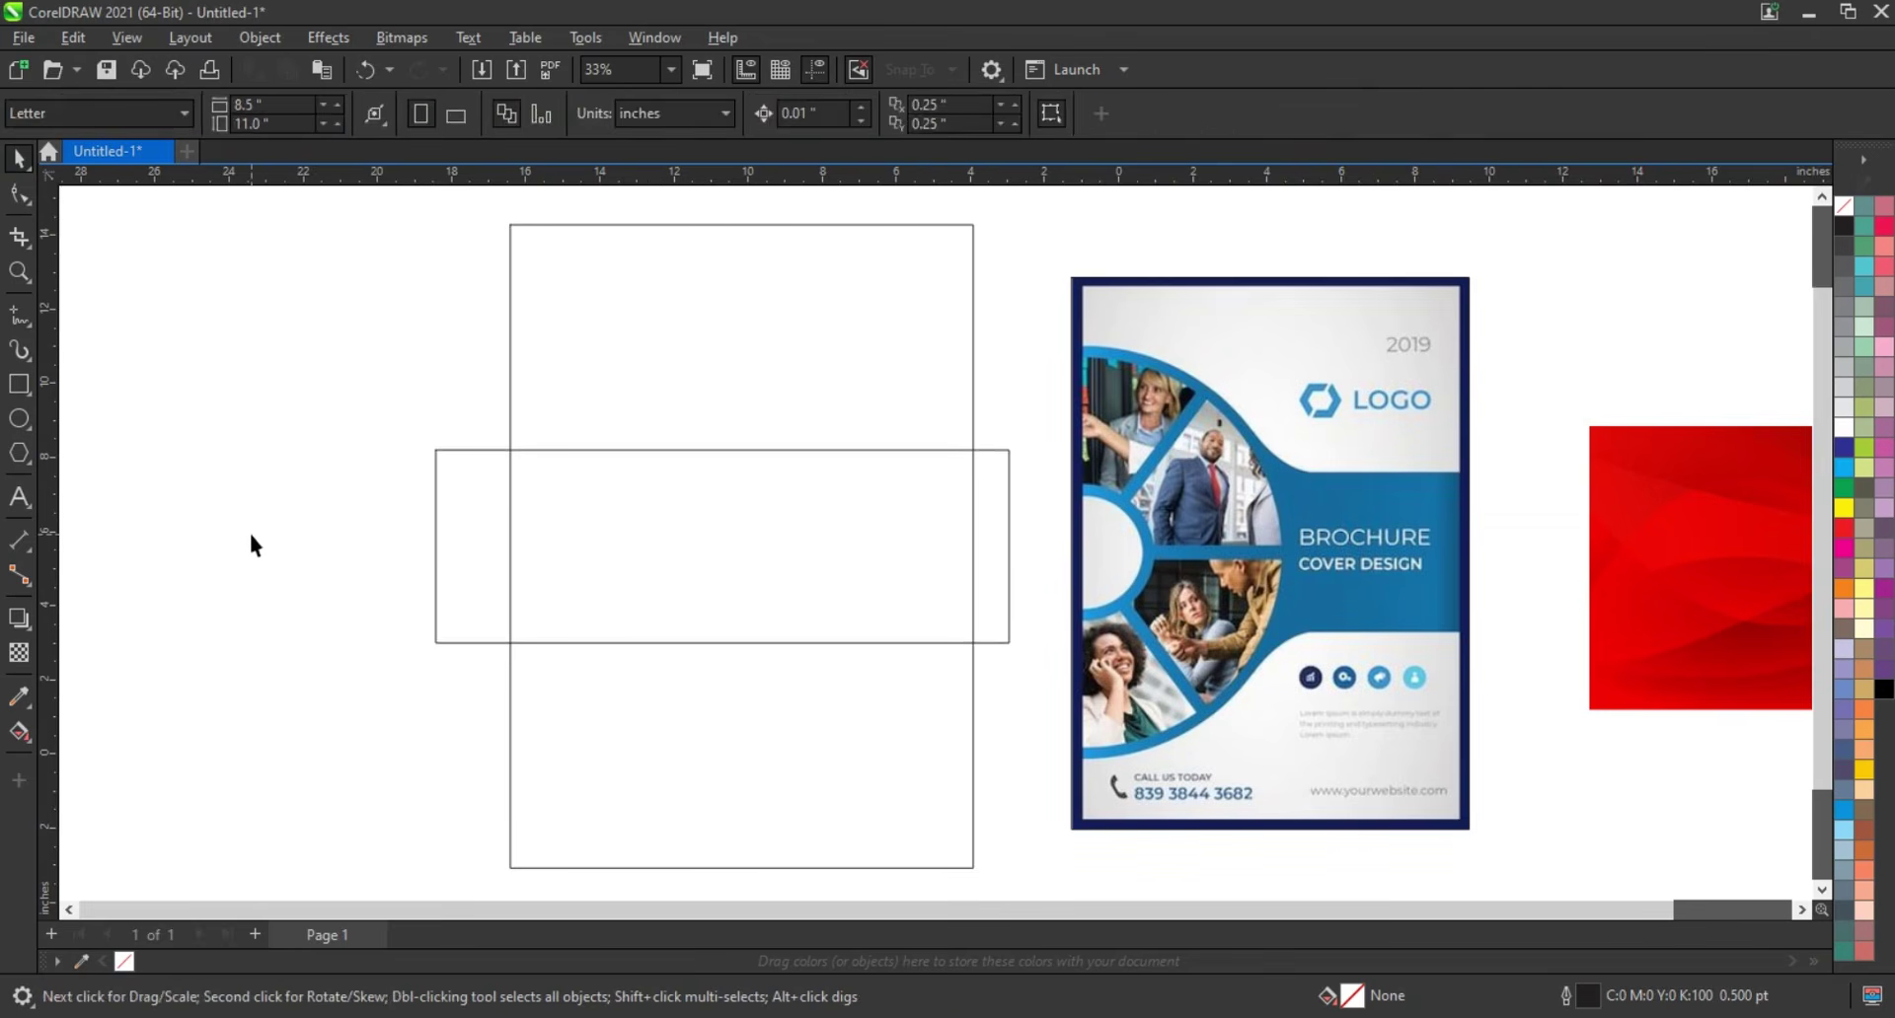
# Draw a large circle over the tall rectangle's left edge, scale it to about 13.9 inches, and centre it vertically on the band
pyautogui.click(19, 418)
pyautogui.moveTo(201, 379); pyautogui.dragTo(298, 752)
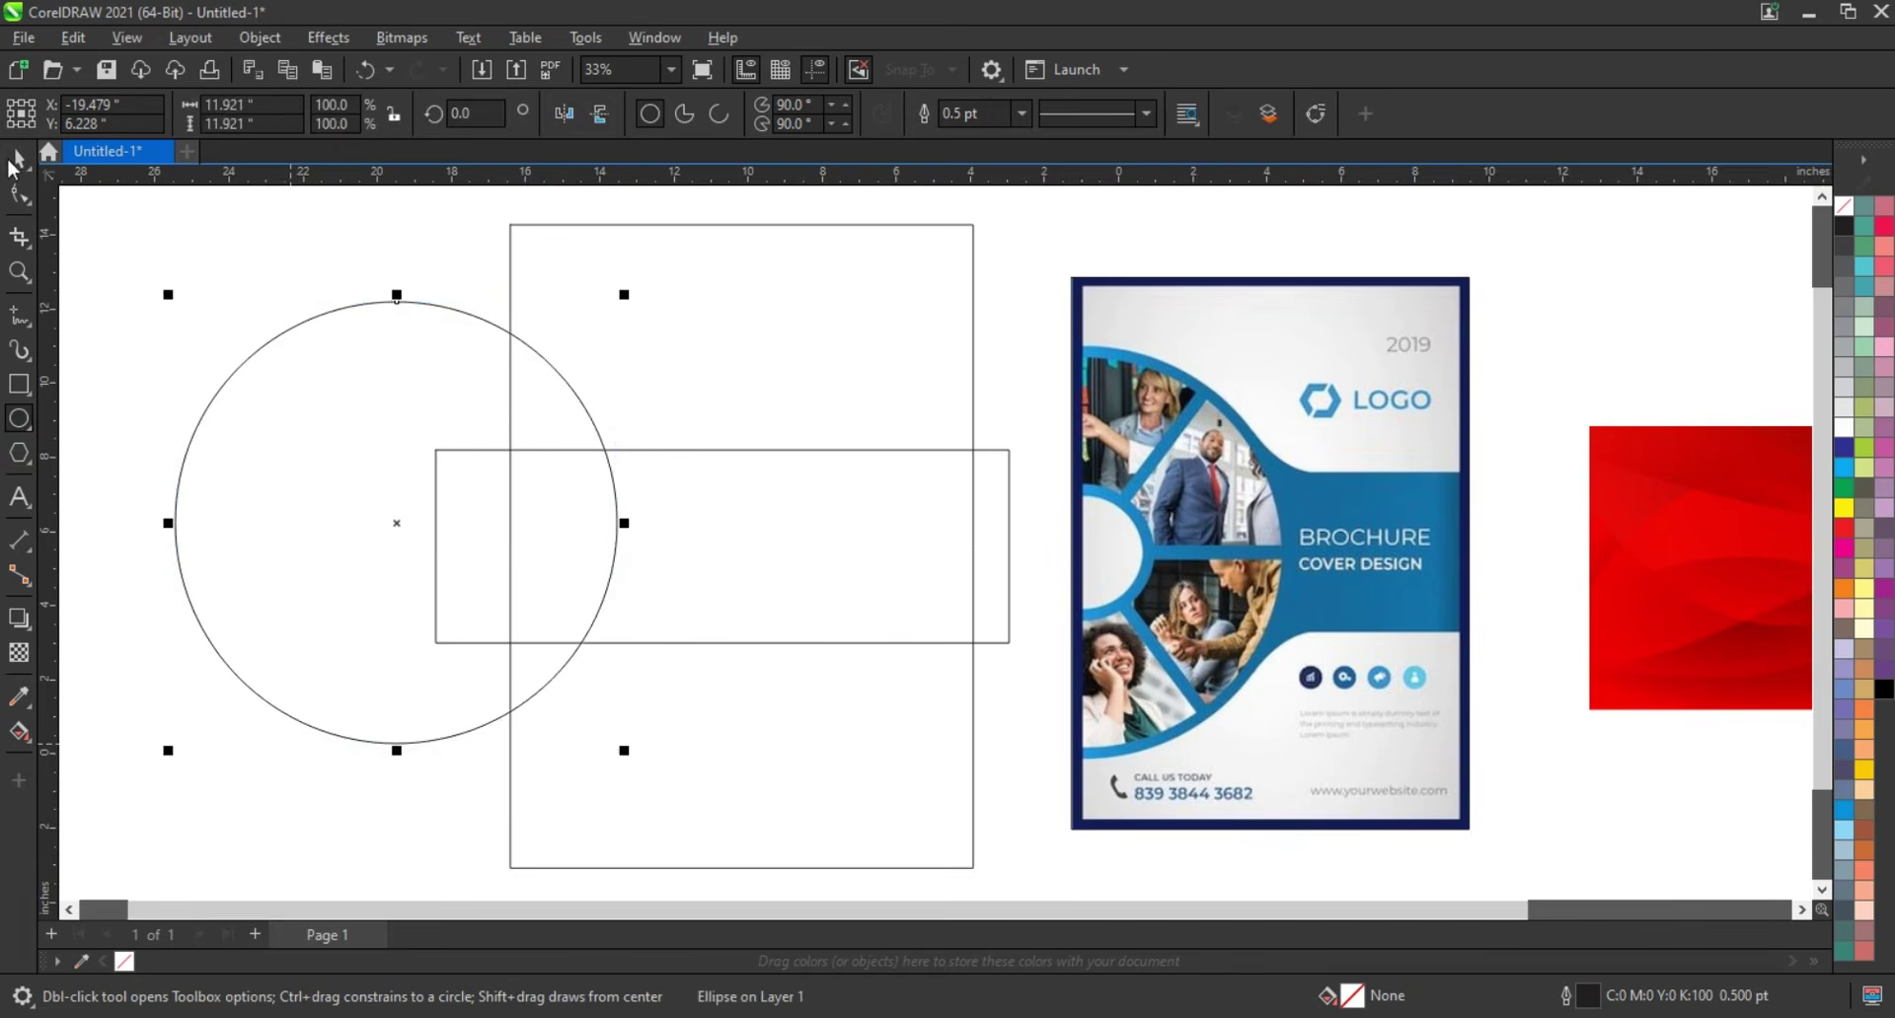
pyautogui.press('space')
pyautogui.moveTo(396, 302); pyautogui.dragTo(538, 342)
pyautogui.click(446, 341)
pyautogui.moveTo(793, 281)
pyautogui.mouseDown()
pyautogui.moveTo(802, 305)
pyautogui.moveTo(815, 290)
pyautogui.mouseUp()
pyautogui.keyDown('shift'); pyautogui.click(1007, 501); pyautogui.keyUp('shift')
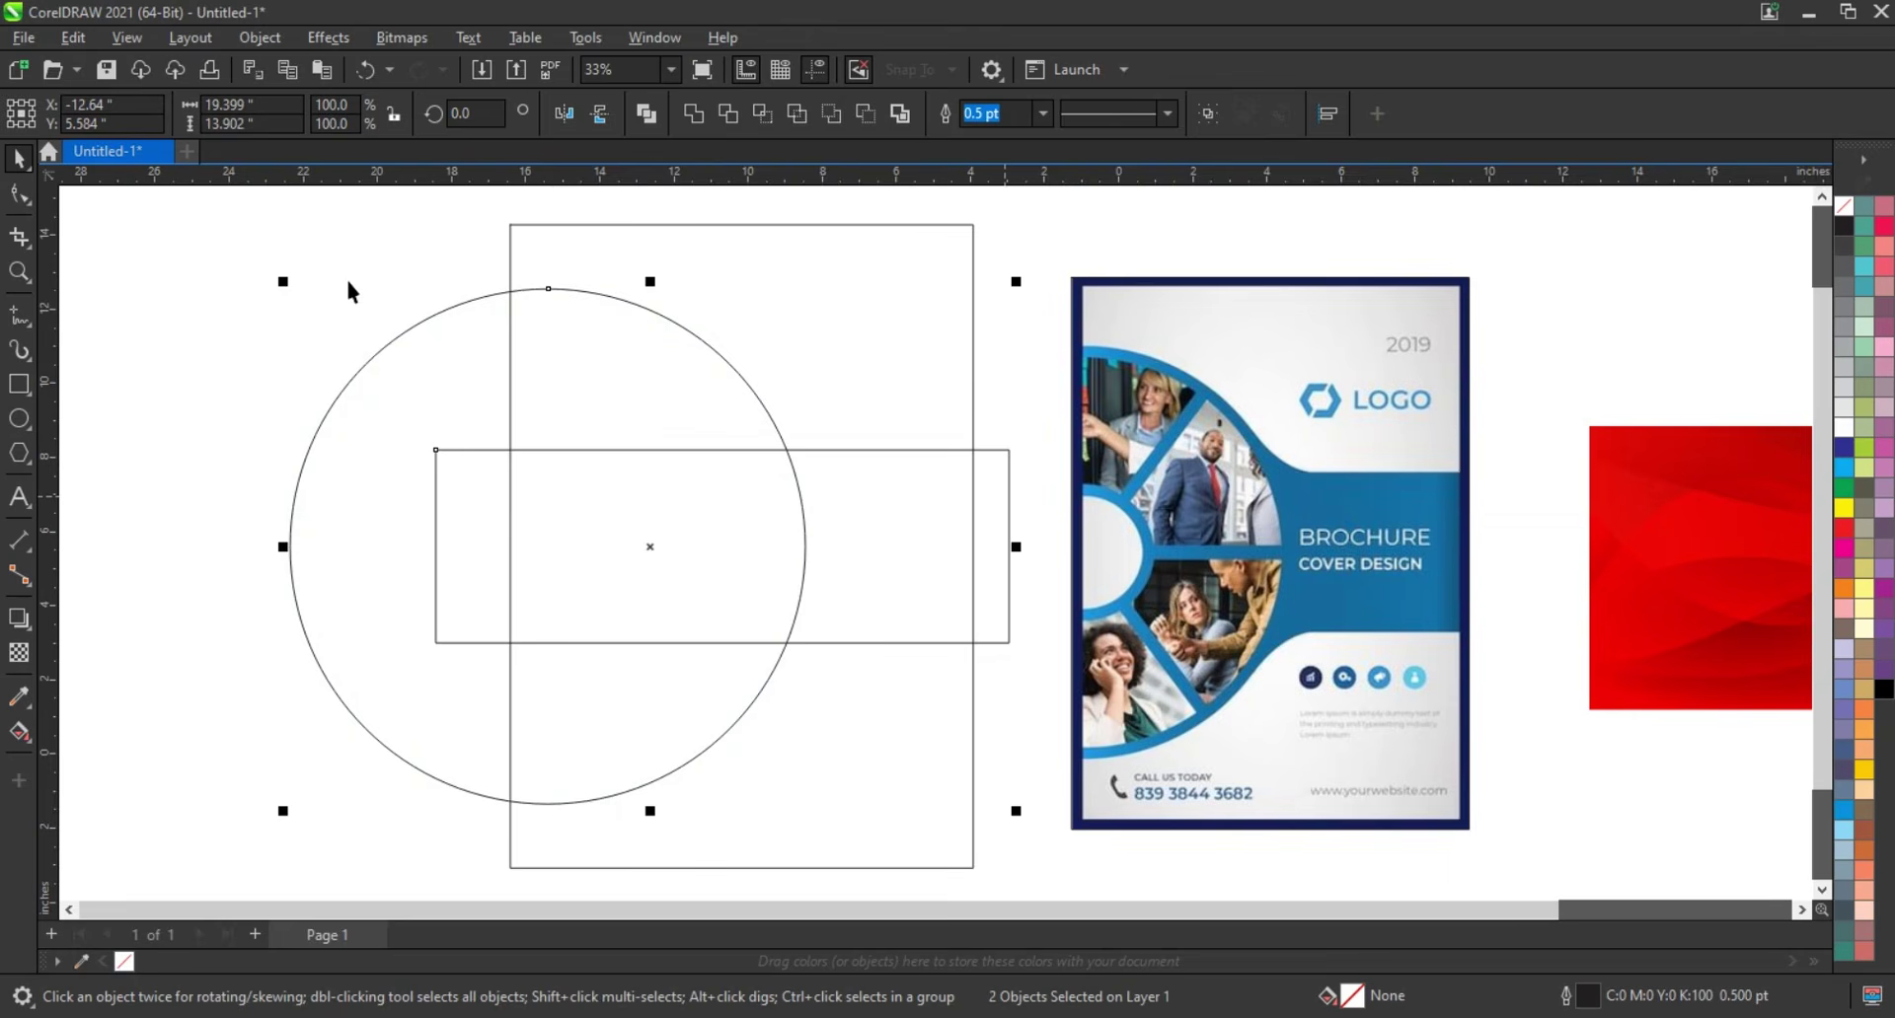
# Add three concentric copies inside the large circle: one just within its edge and two central ones about 3.43 and 2.85 inches wide
pyautogui.click(612, 328)
pyautogui.click(691, 330)
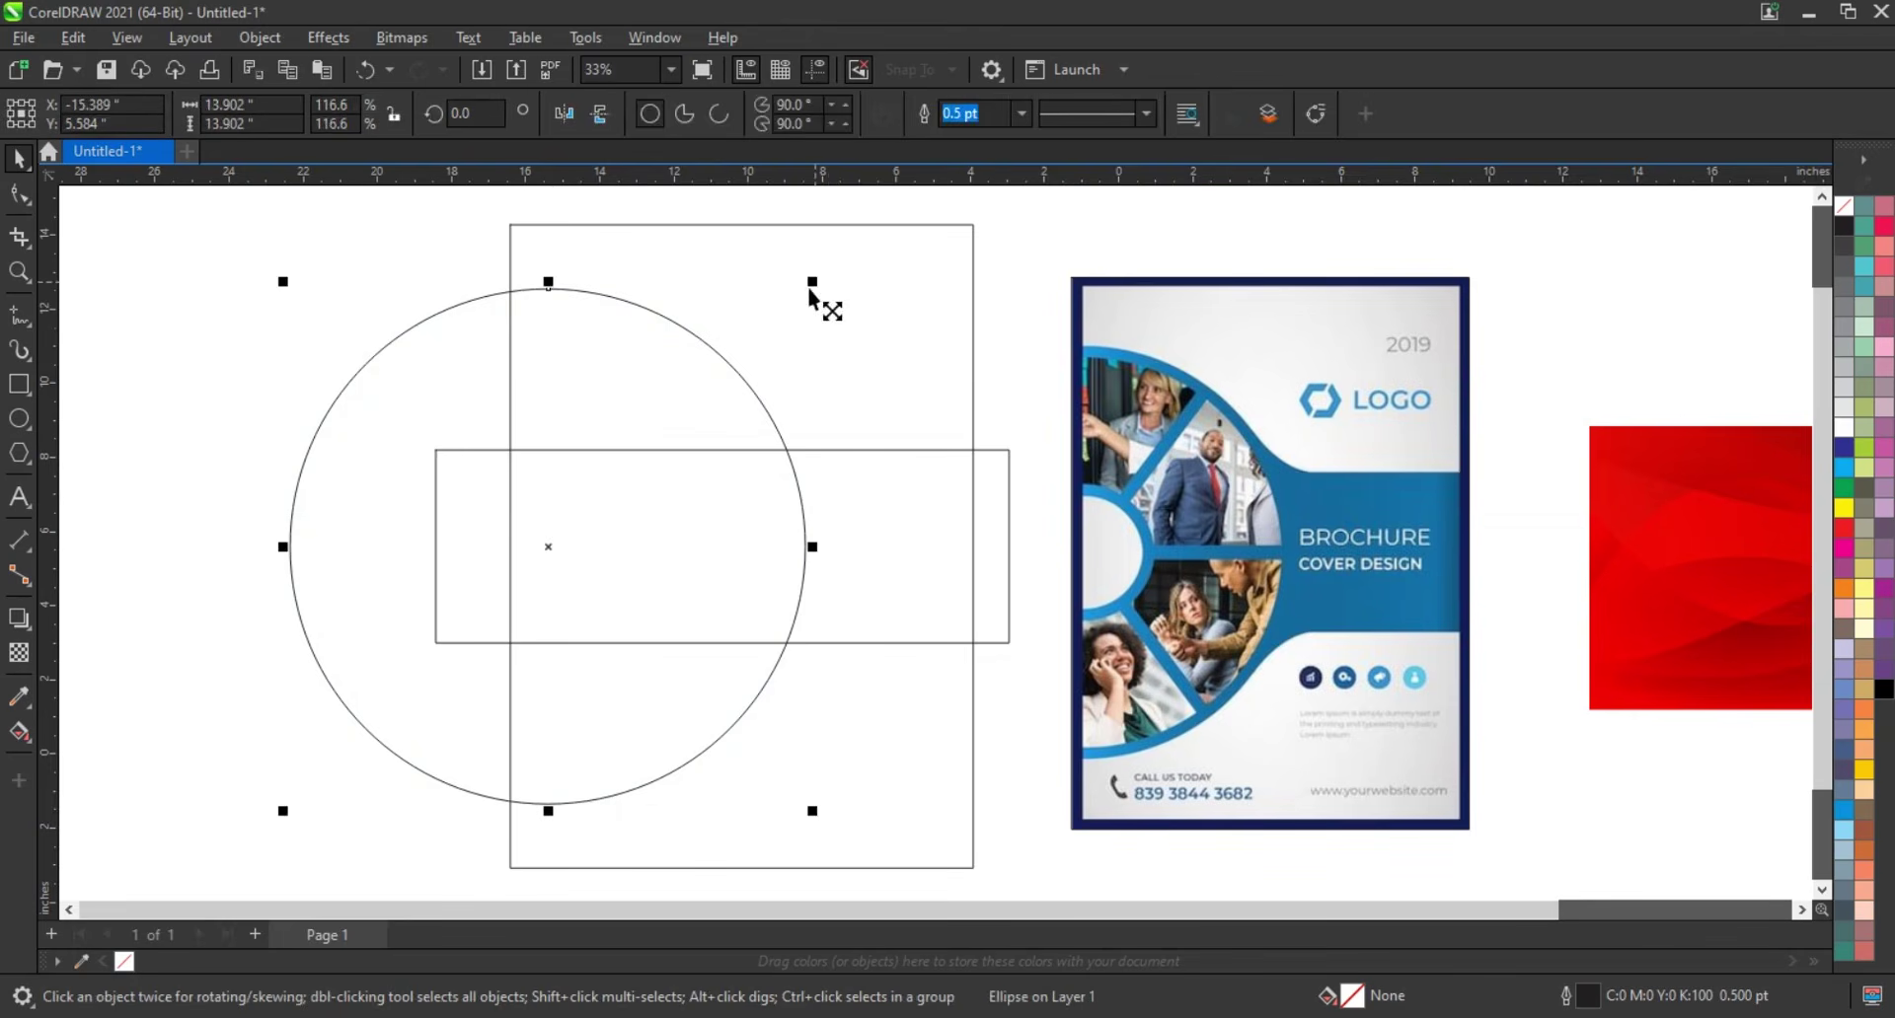
pyautogui.moveTo(810, 289); pyautogui.dragTo(653, 478)
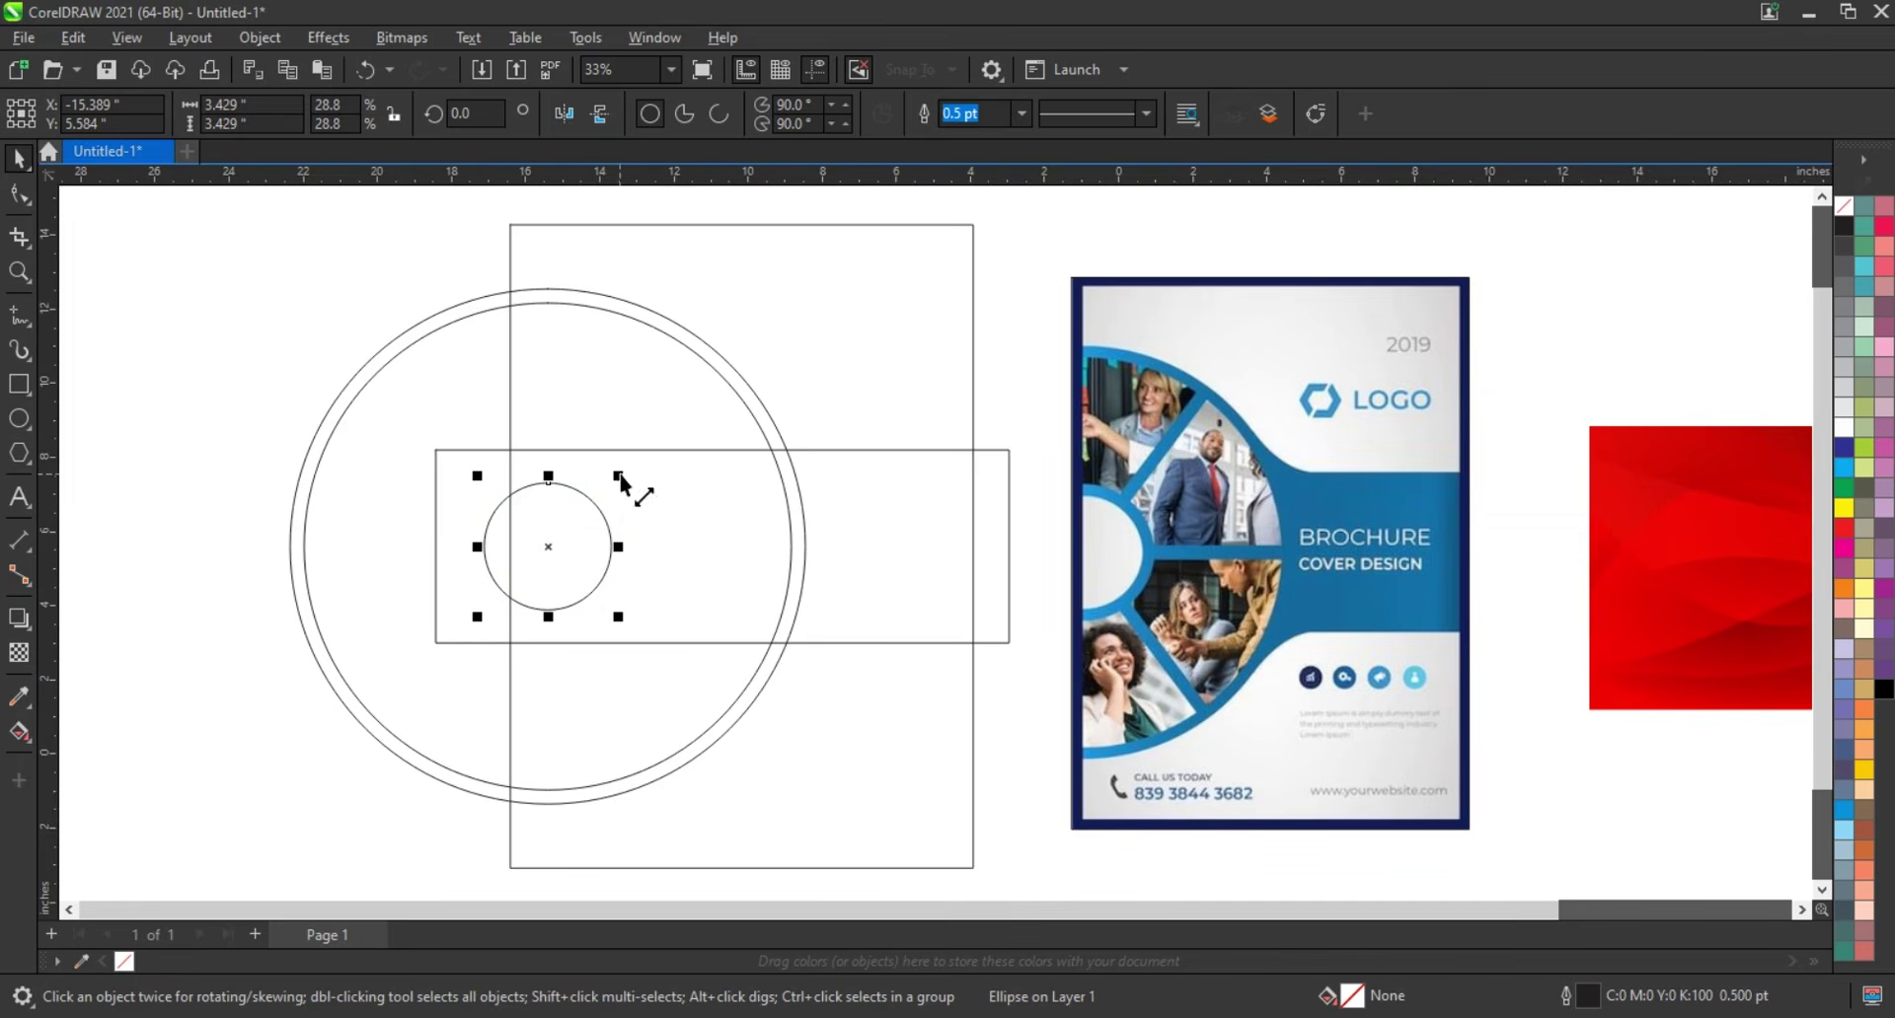
pyautogui.moveTo(618, 476); pyautogui.dragTo(616, 489)
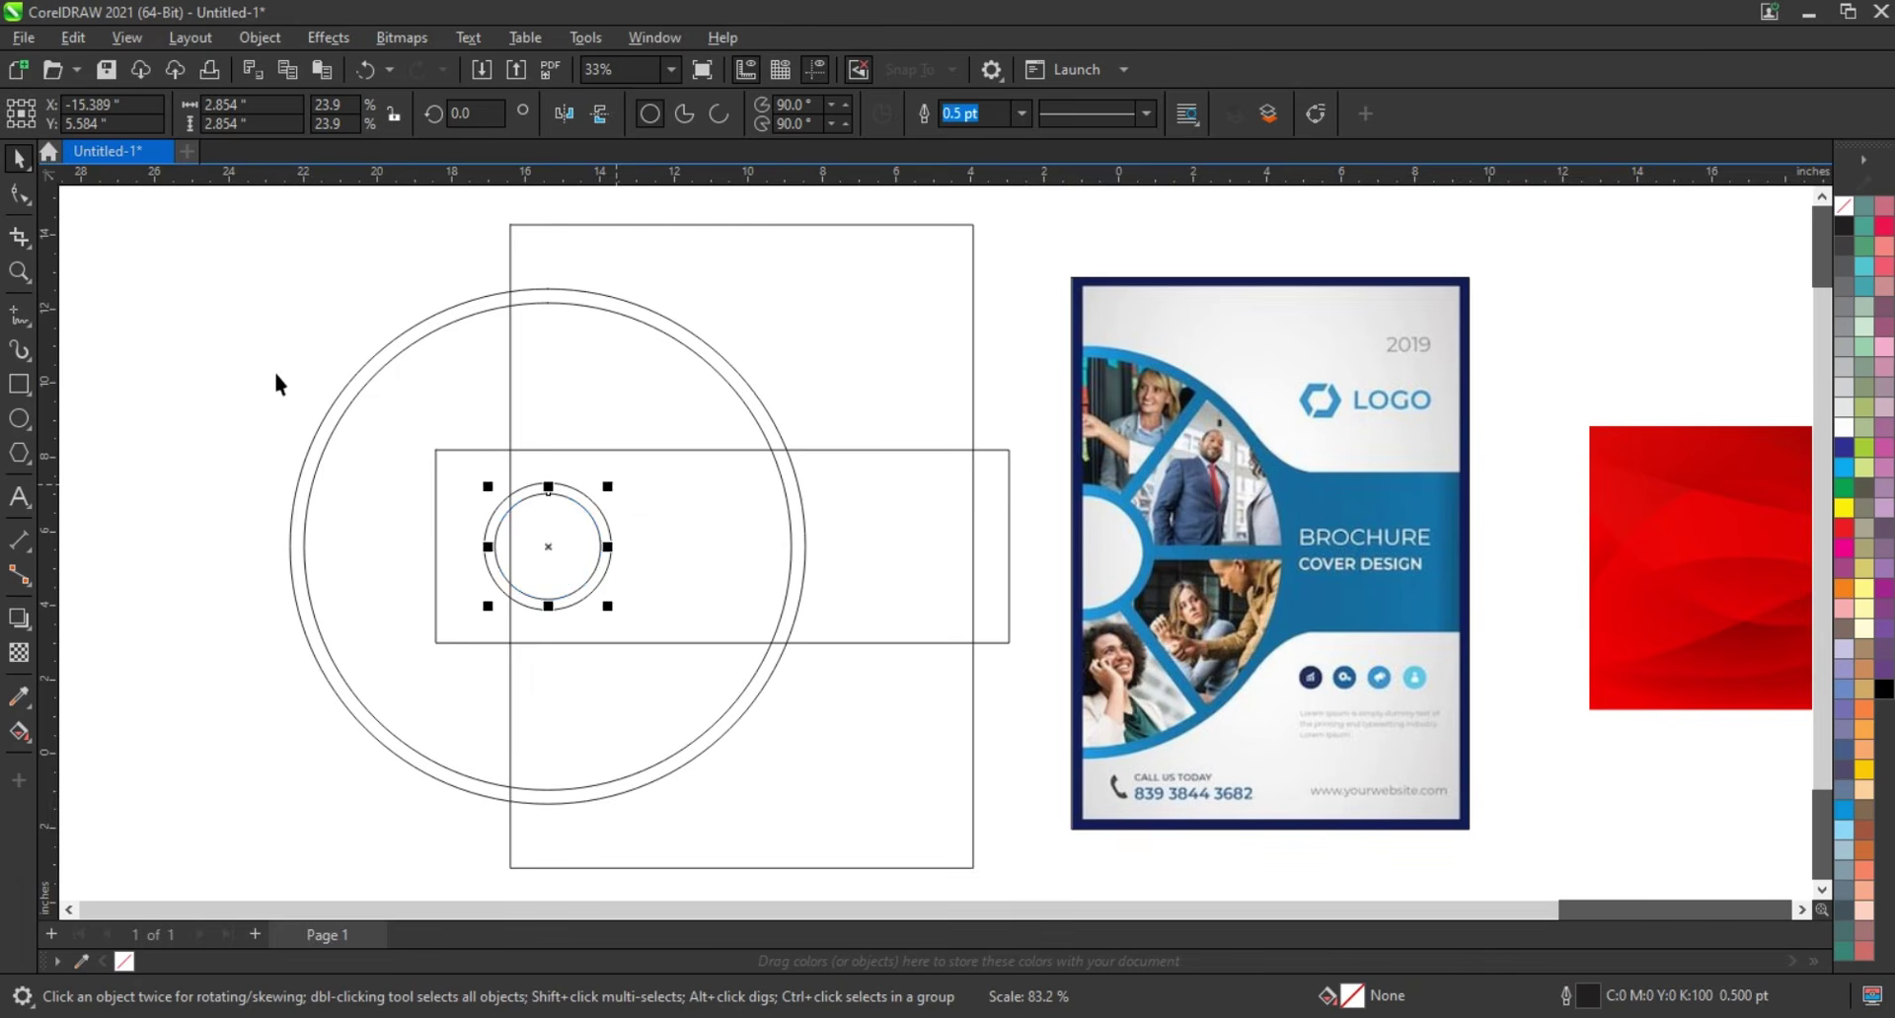
pyautogui.click(275, 368)
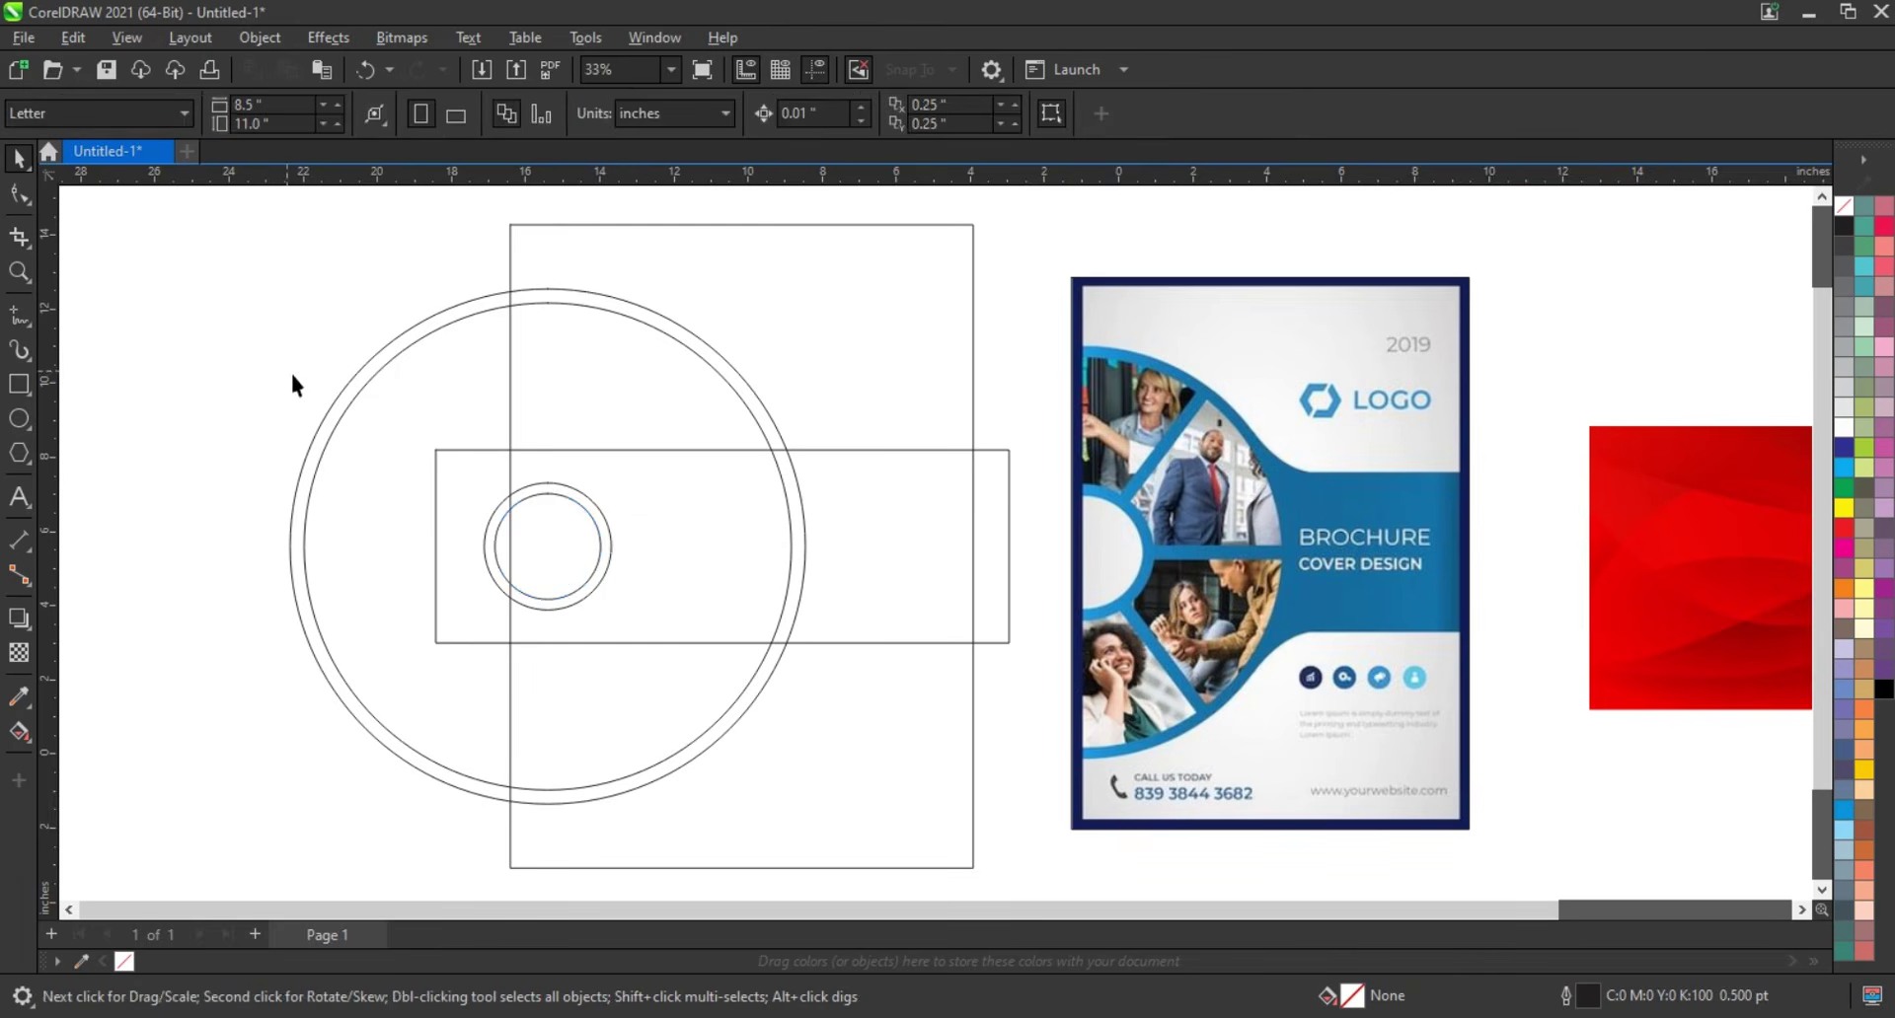
# Copy the innermost circle to the right of the large circle and align its top with the band's upper edge
pyautogui.click(547, 552)
pyautogui.moveTo(543, 551); pyautogui.dragTo(872, 553)
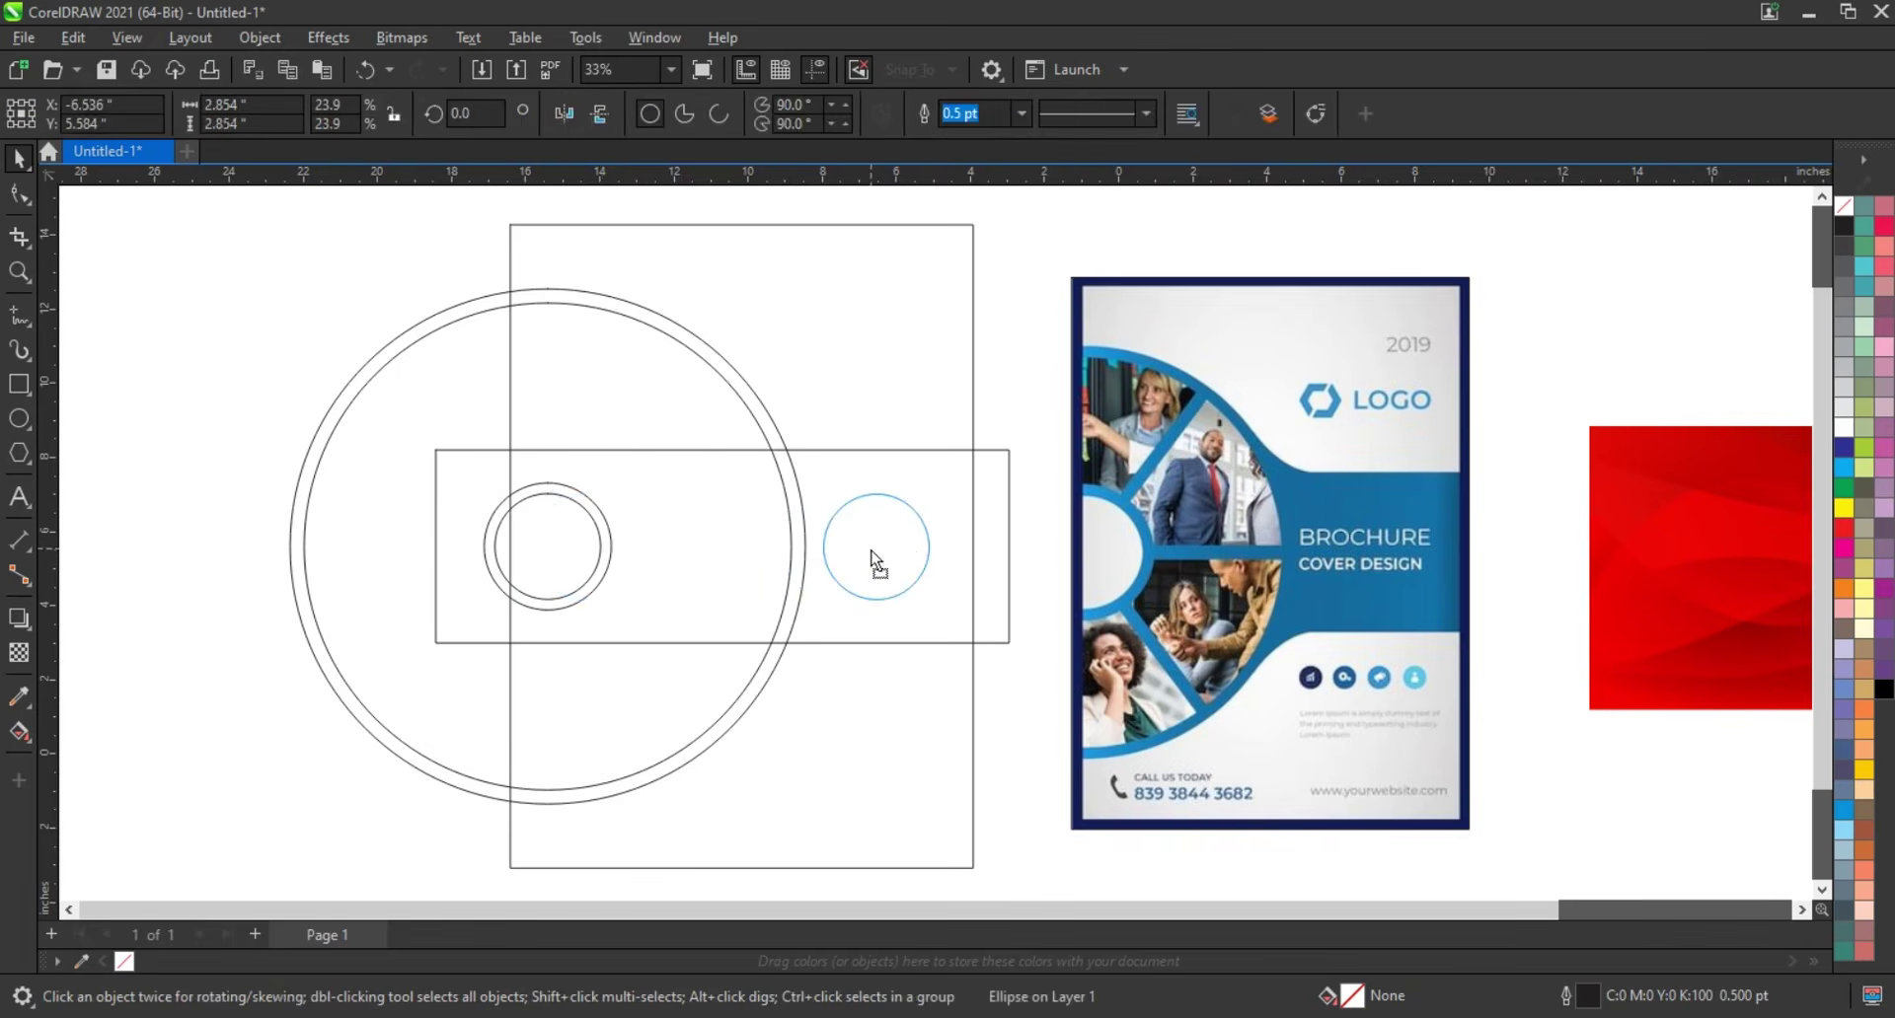
pyautogui.keyDown('shift'); pyautogui.click(873, 643); pyautogui.keyUp('shift')
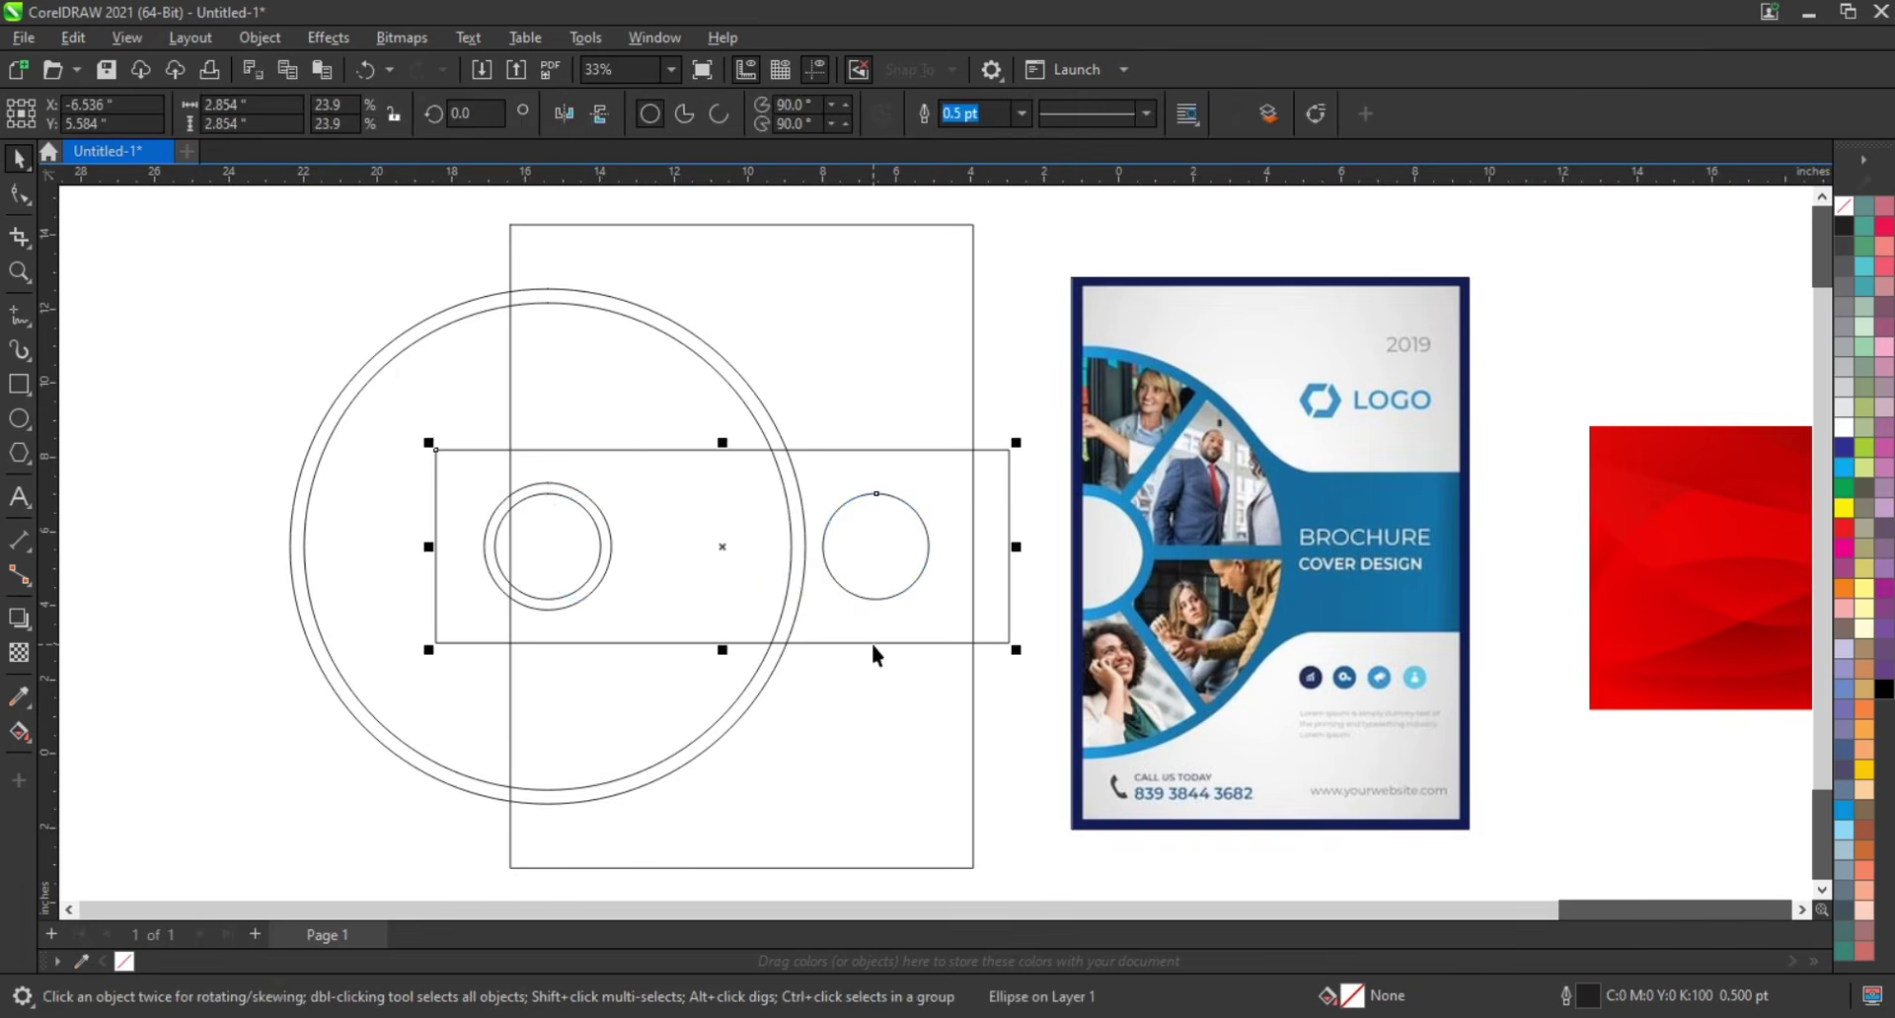
pyautogui.press('t')
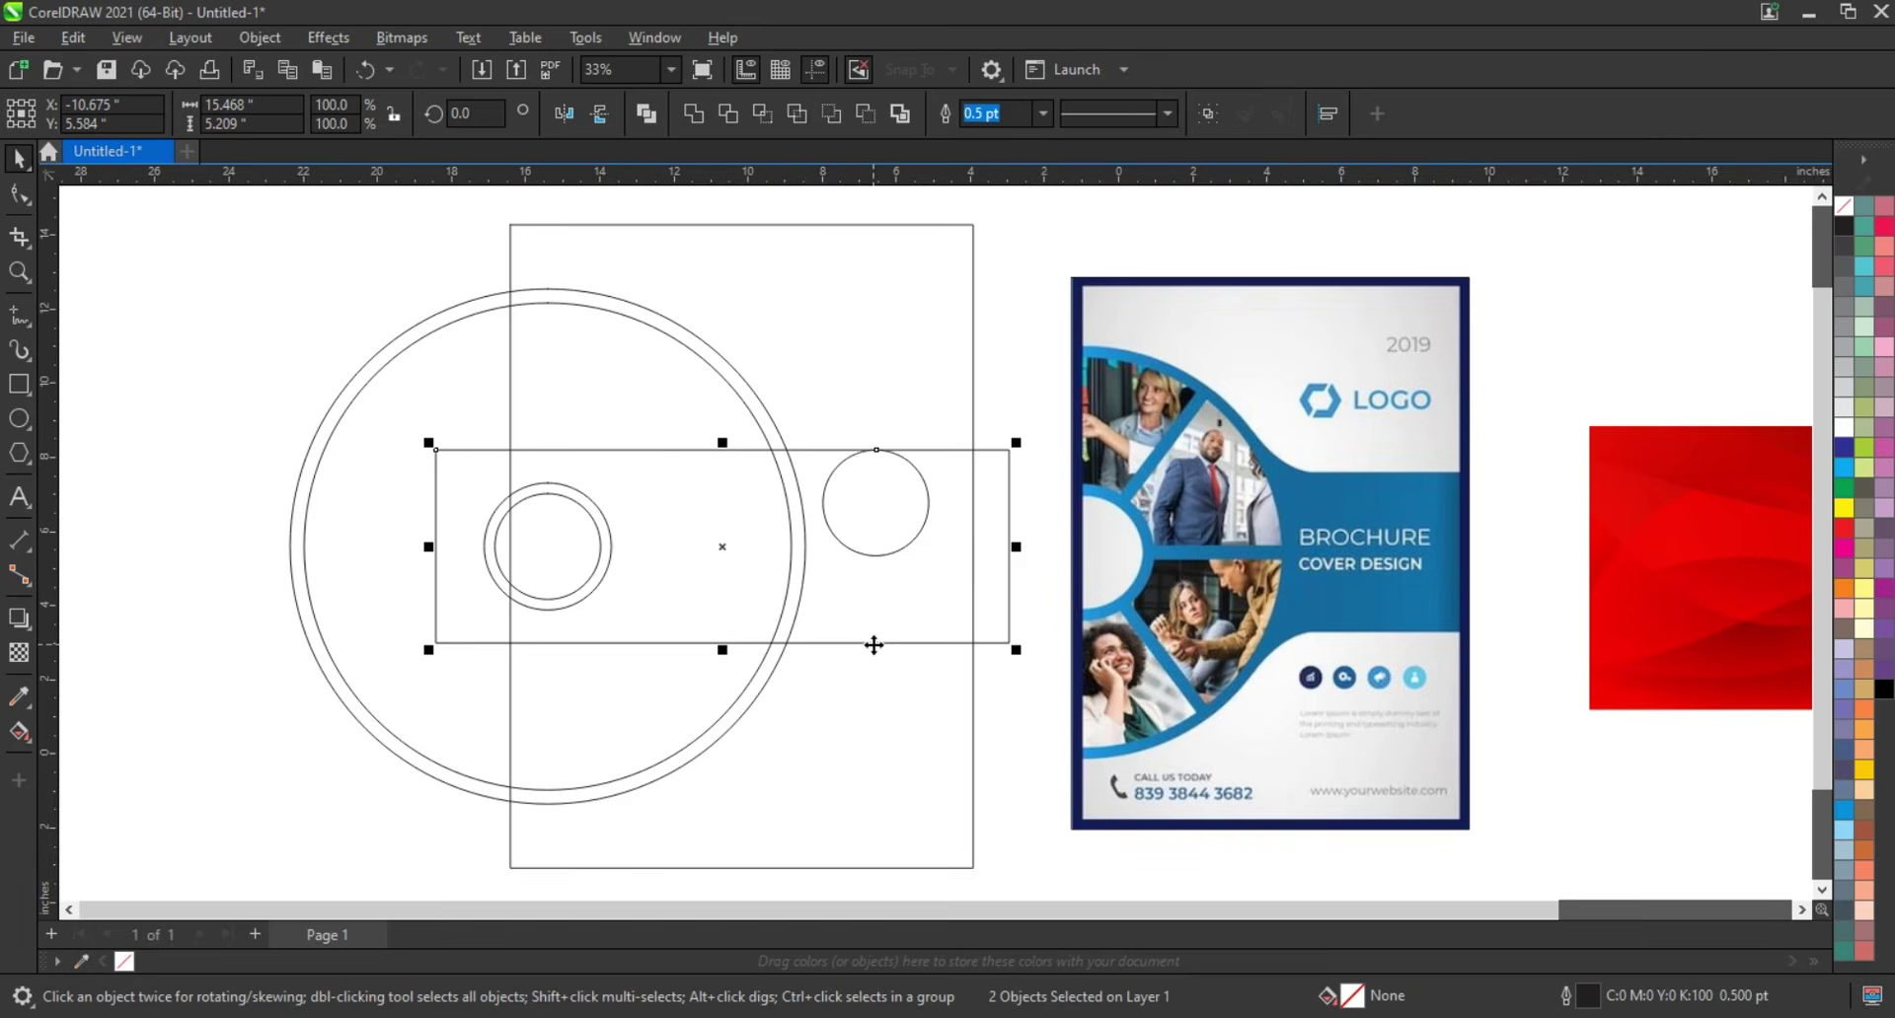
# Shrink the copied circle to about 1.41 inches and place it on top of the band's upper edge
pyautogui.click(892, 498)
pyautogui.click(874, 554)
pyautogui.moveTo(875, 559); pyautogui.dragTo(895, 386)
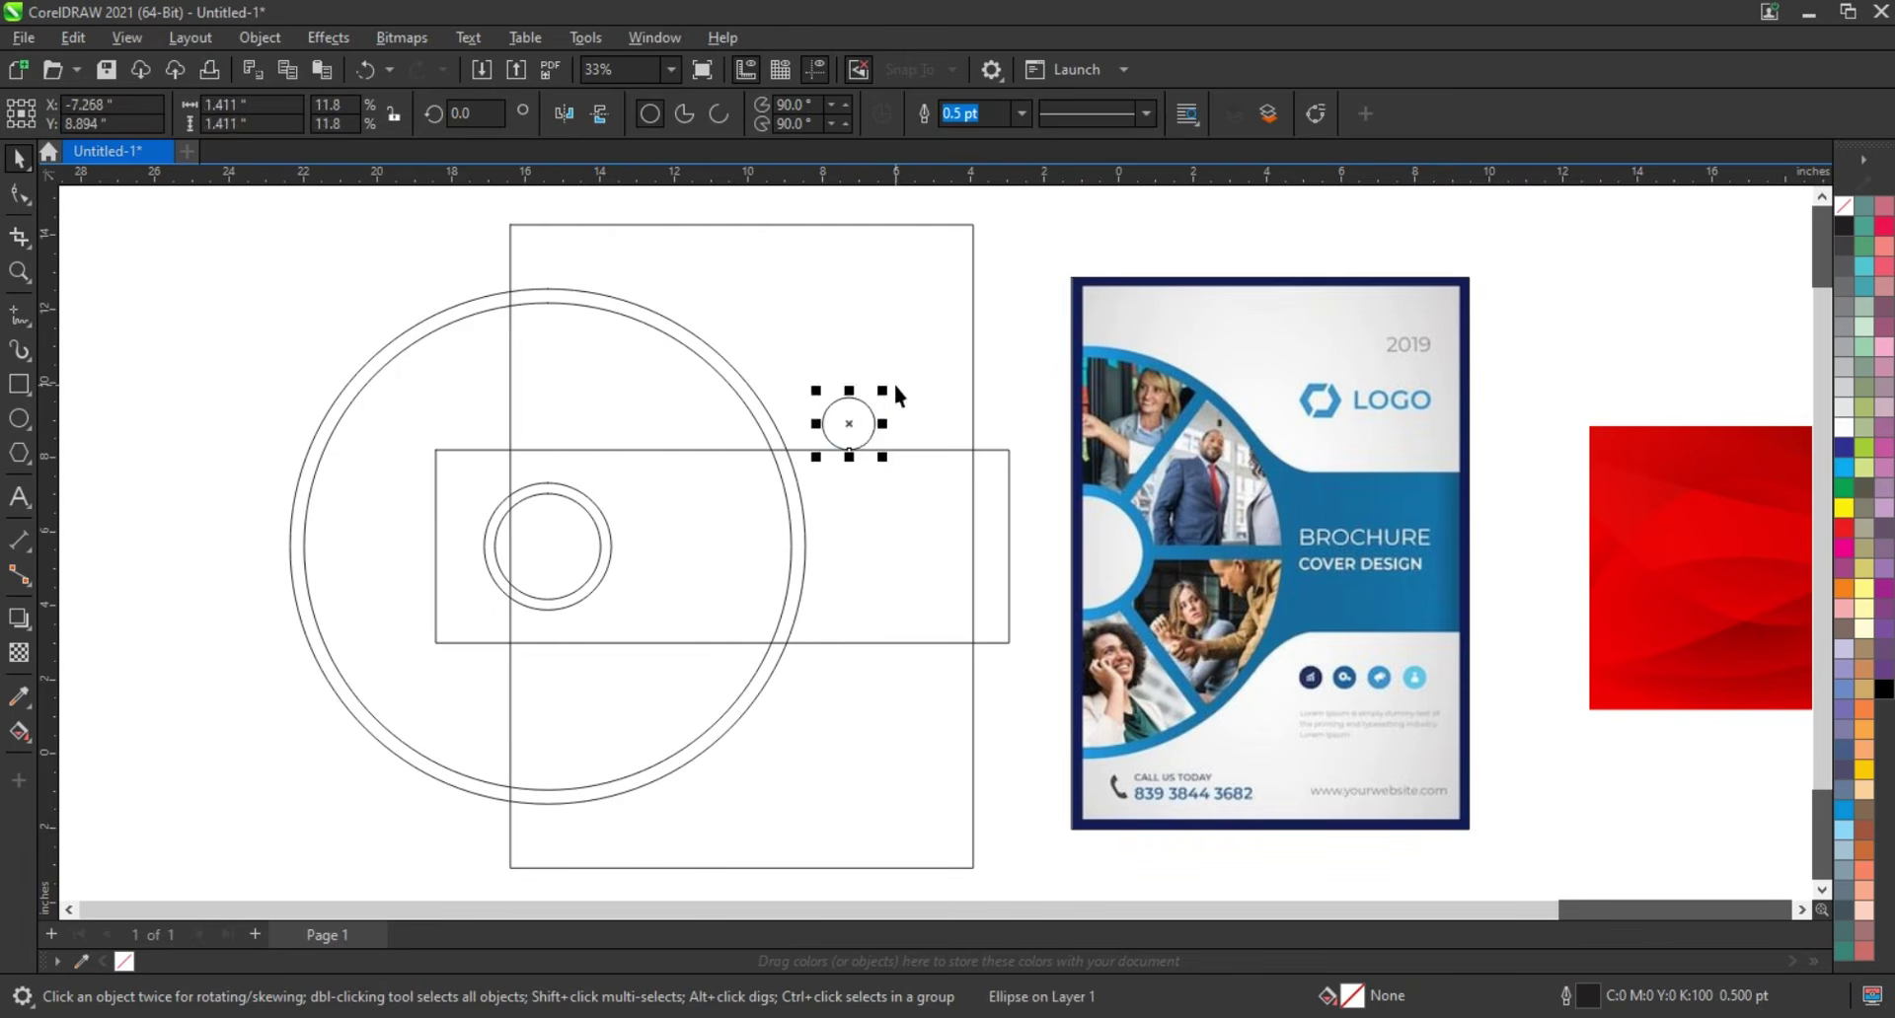
pyautogui.click(19, 273)
pyautogui.moveTo(857, 614); pyautogui.dragTo(964, 663)
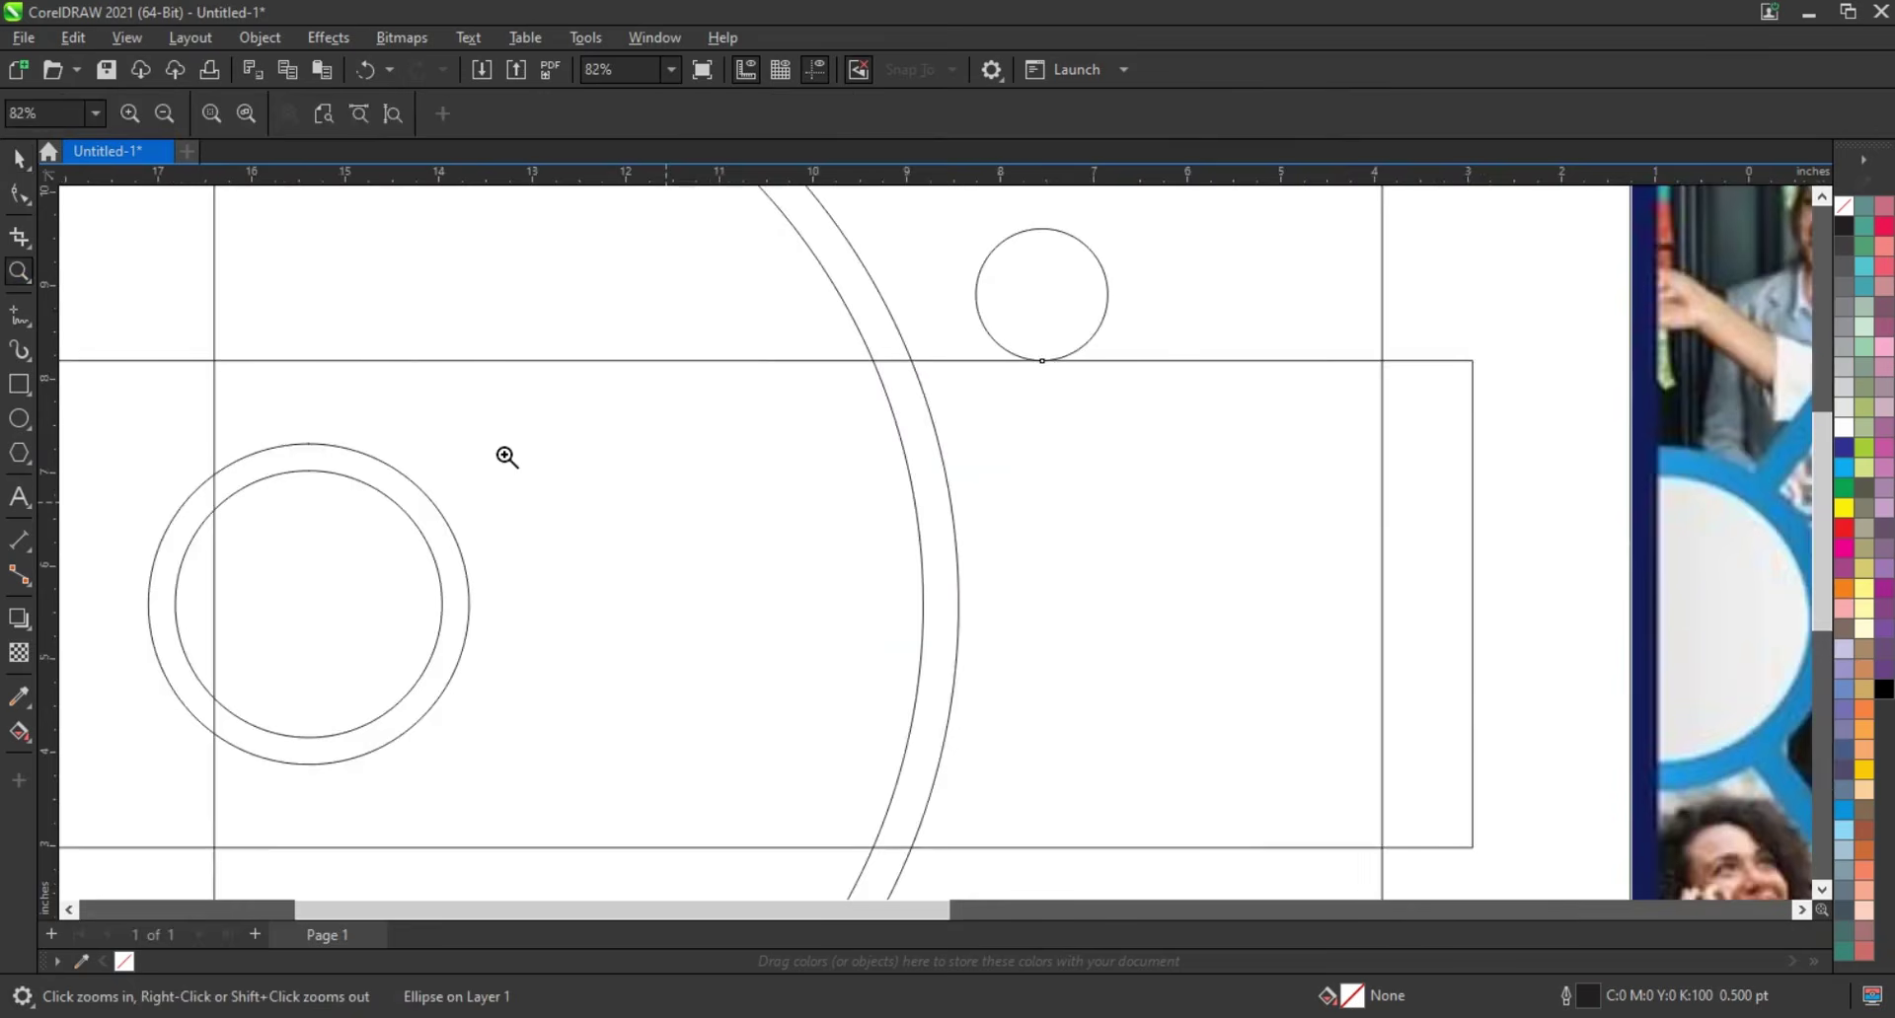
pyautogui.click(18, 160)
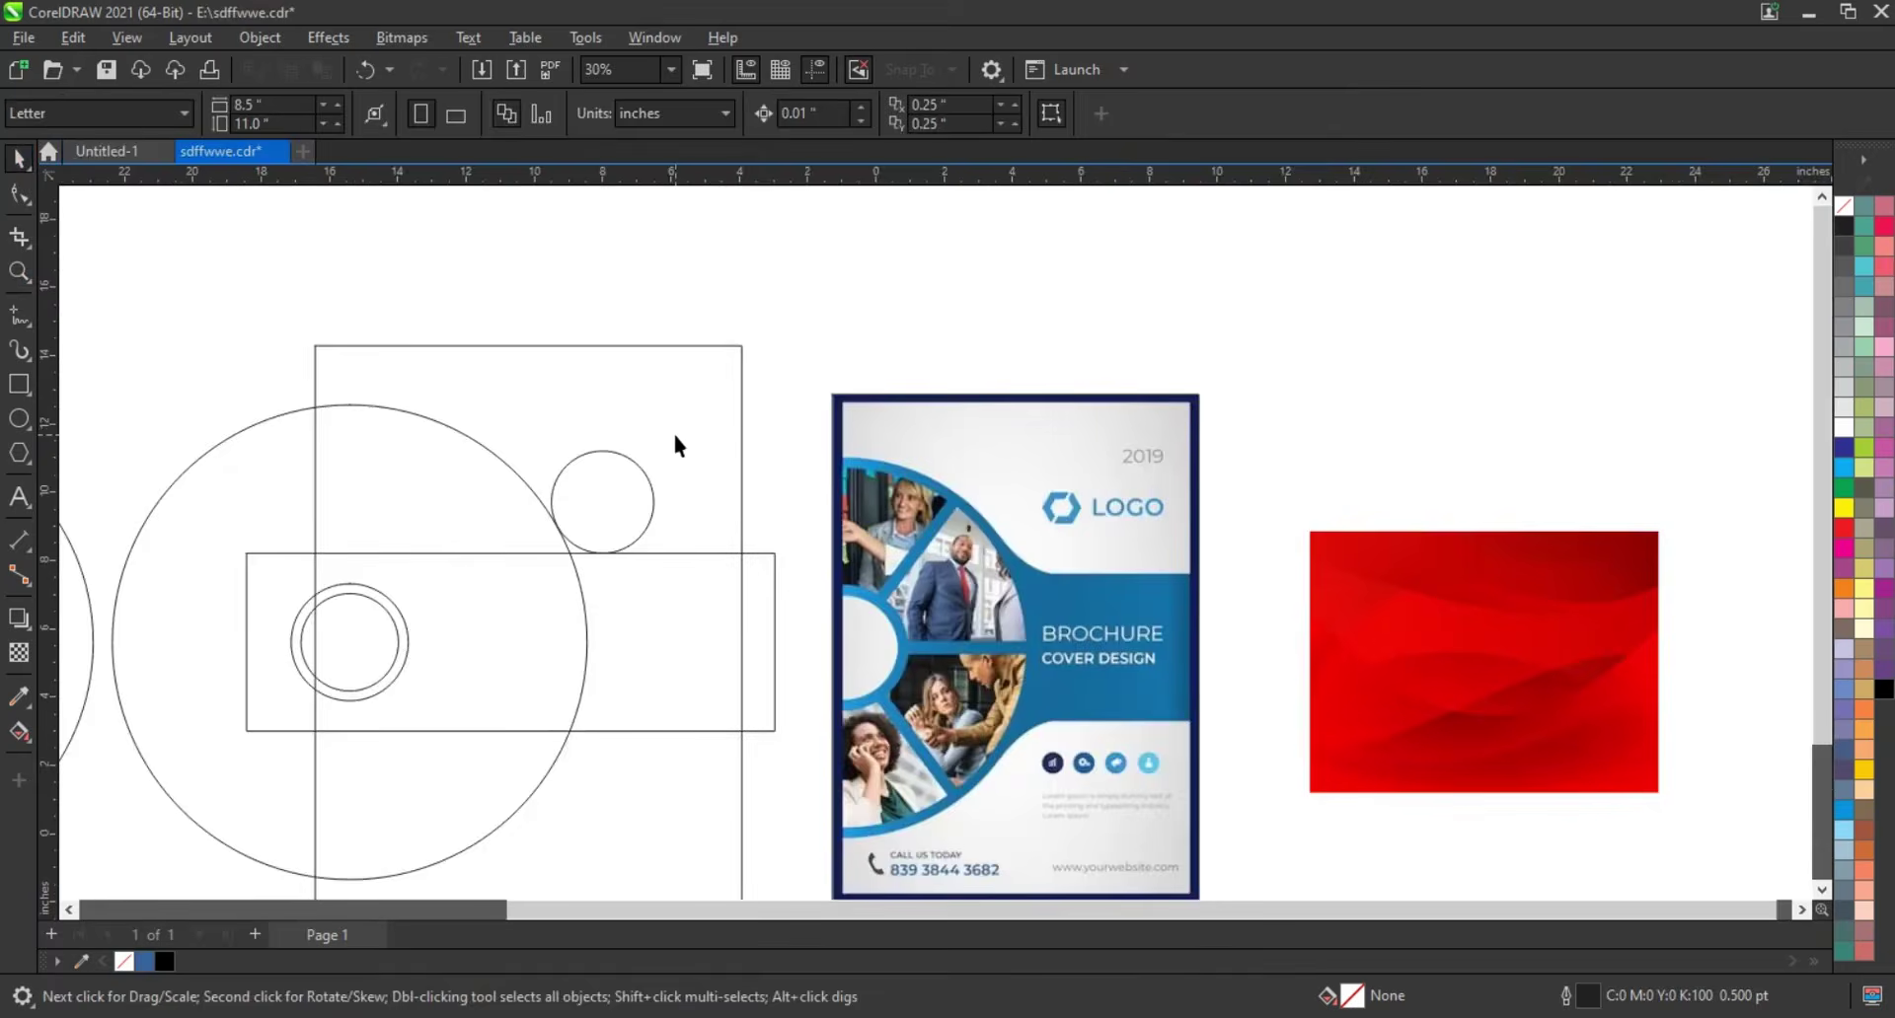
# In sdffwwe.cdr, copy the small circle to just below the band's lower edge and nudge the upper one slightly left
pyautogui.click(752, 423)
pyautogui.press('F4')
pyautogui.click(957, 346)
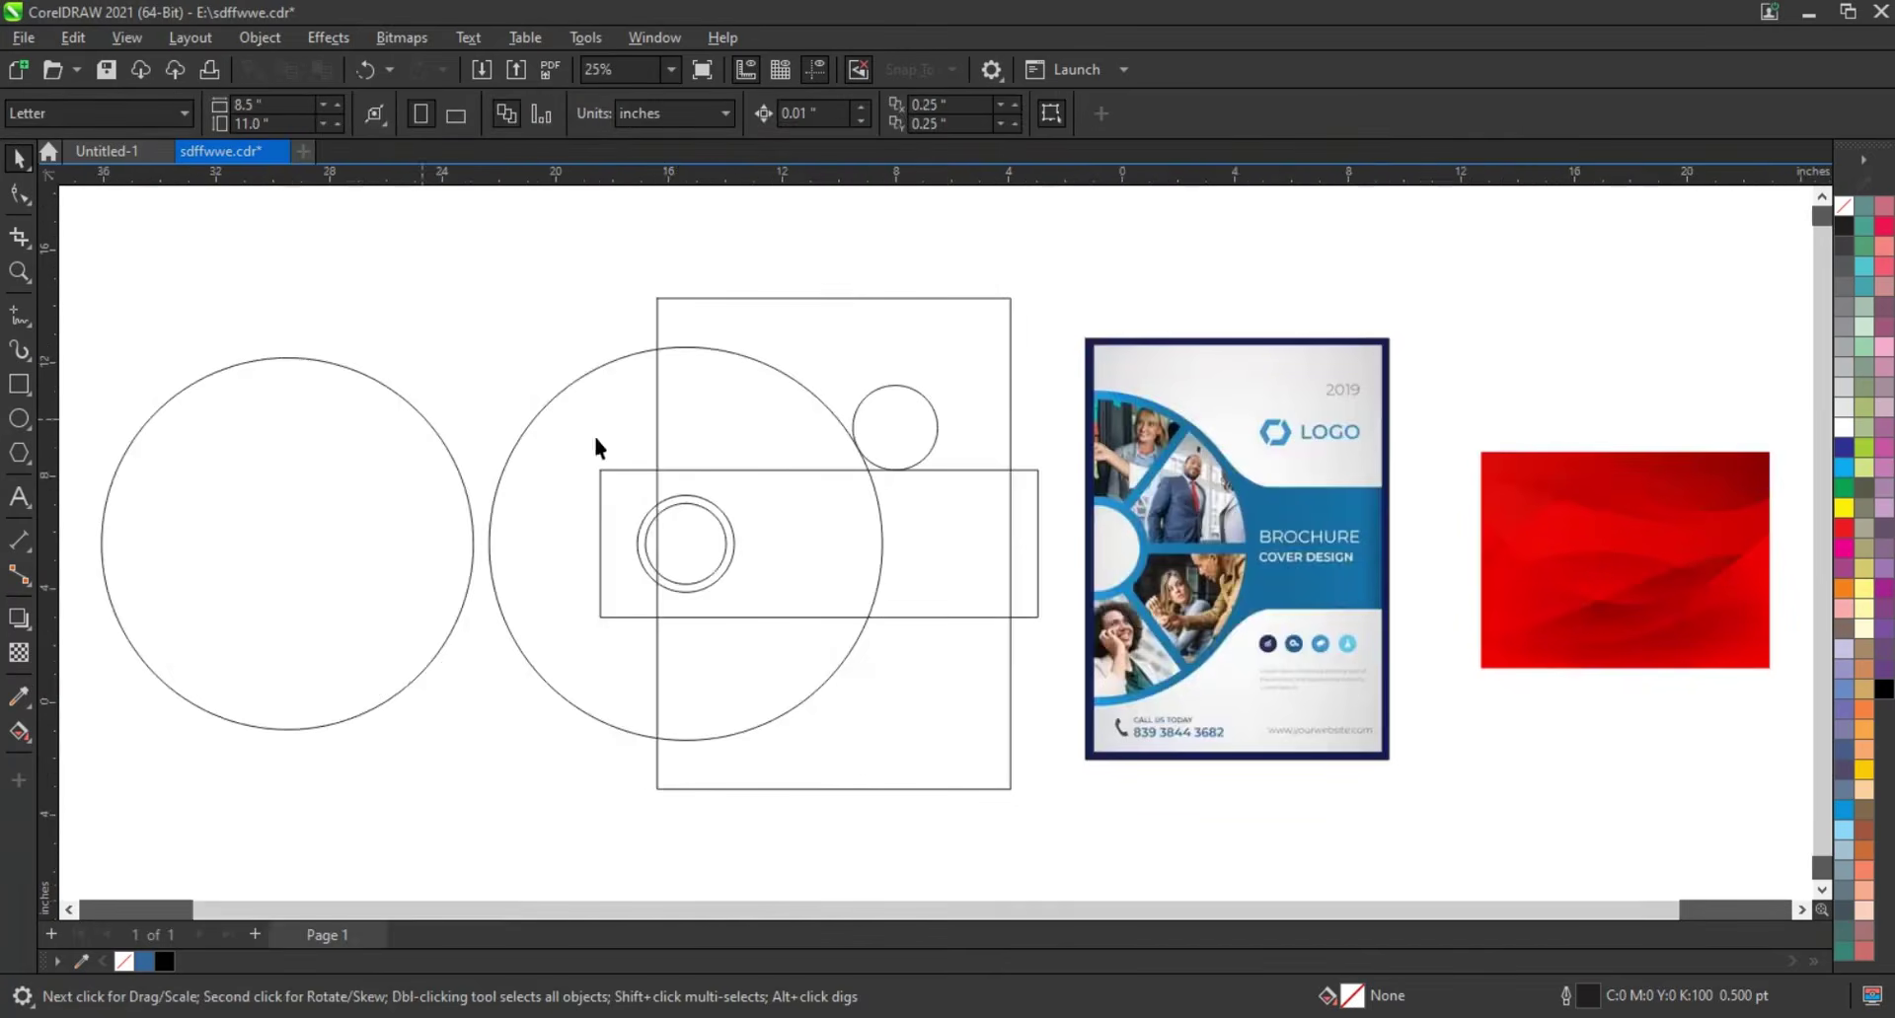
pyautogui.click(937, 435)
pyautogui.click(901, 387)
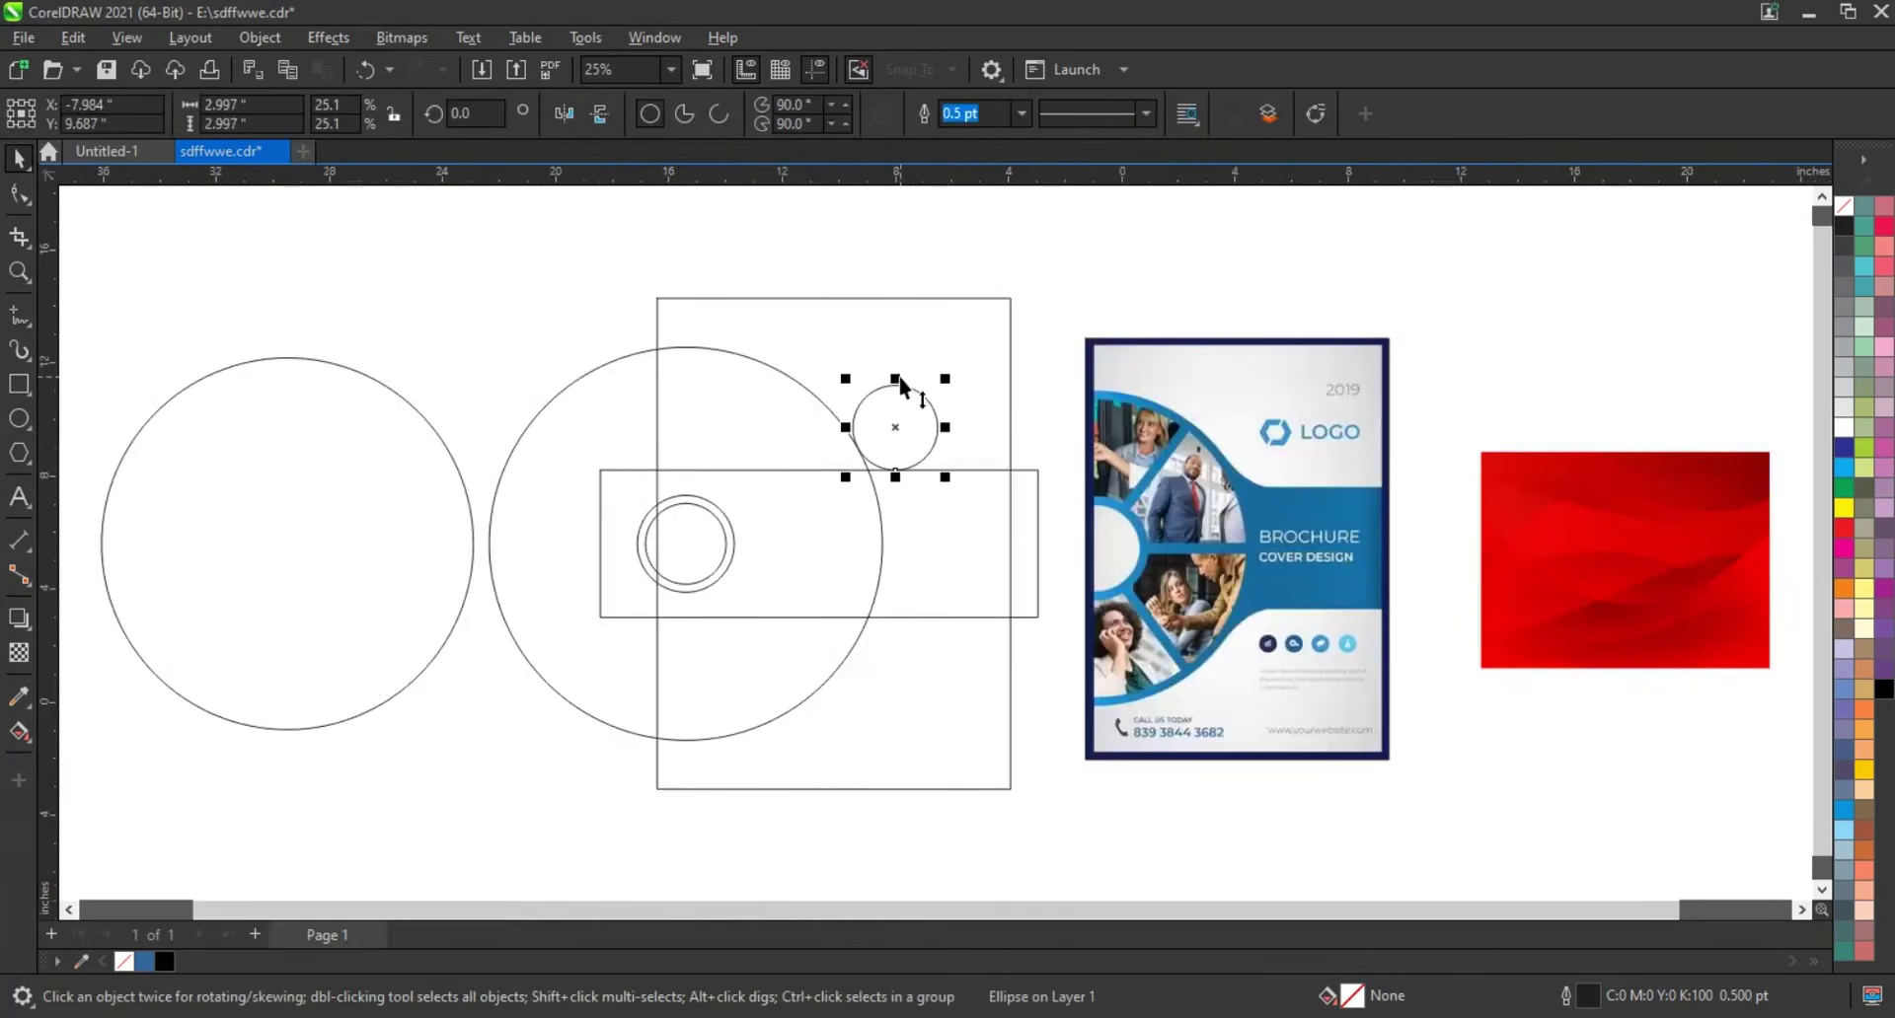
pyautogui.moveTo(901, 421); pyautogui.dragTo(904, 669)
pyautogui.hotkey('shift', 'F2')
pyautogui.moveTo(995, 460); pyautogui.dragTo(1013, 210)
pyautogui.hotkey('ctrl', 'Left')
pyautogui.scroll(-4, 995, 458)
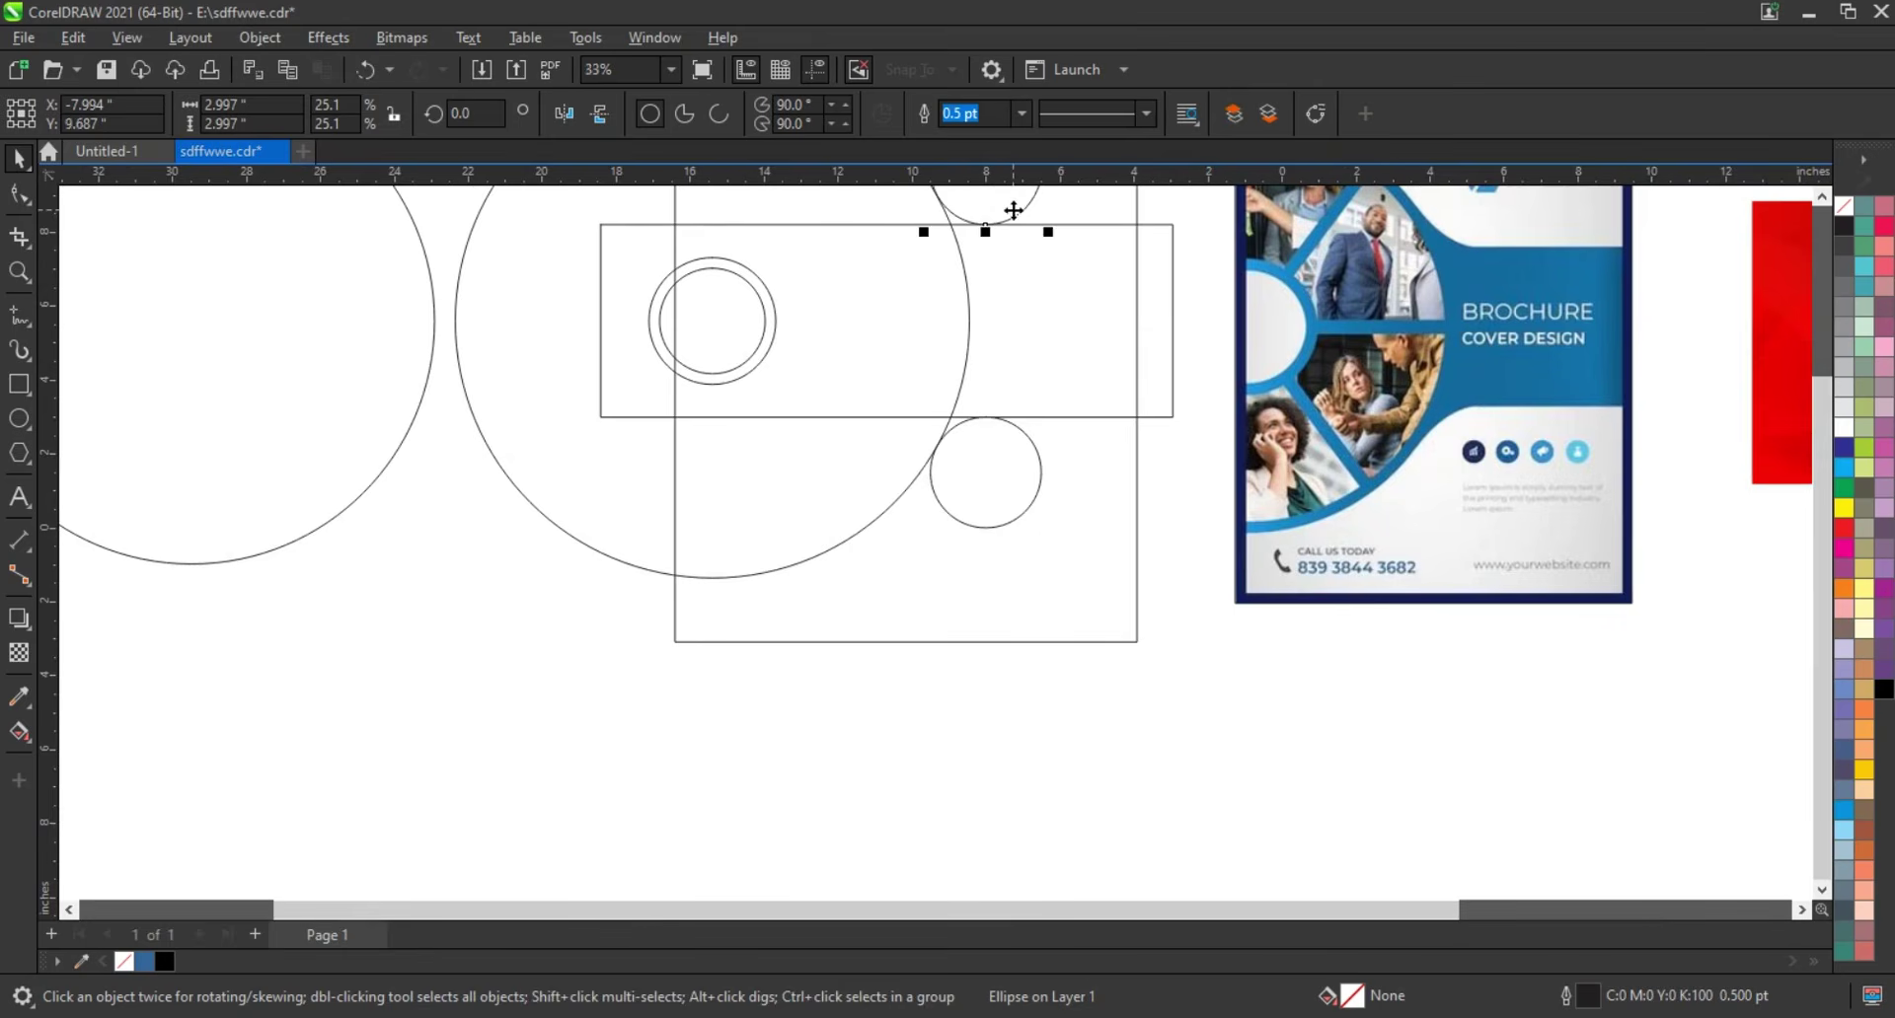
# Smart-fill the band right of the large circle and its two corner wedges with blue #336699, and weld the three pieces
pyautogui.scroll(-2, 738, 602)
pyautogui.moveTo(601, 252); pyautogui.dragTo(1342, 713)
pyautogui.hotkey('shift', 'F2')
pyautogui.press('Escape')
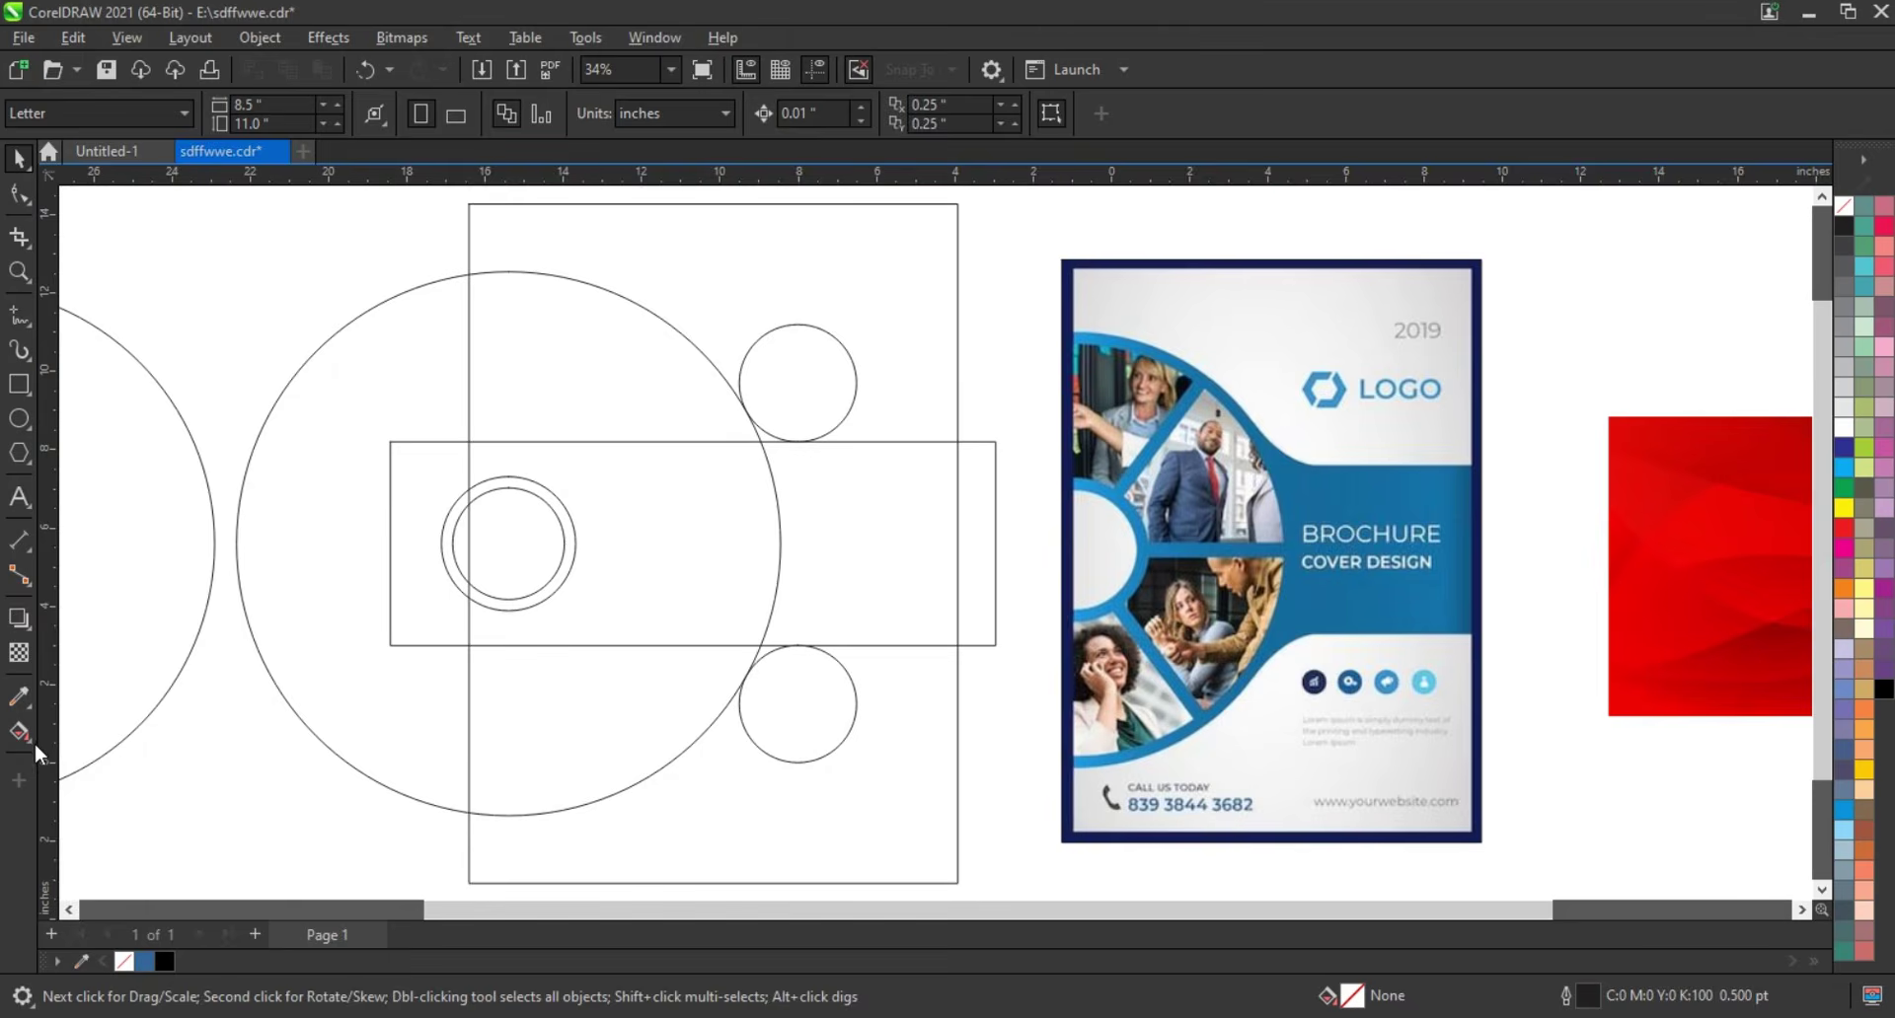
pyautogui.click(30, 742)
pyautogui.click(94, 761)
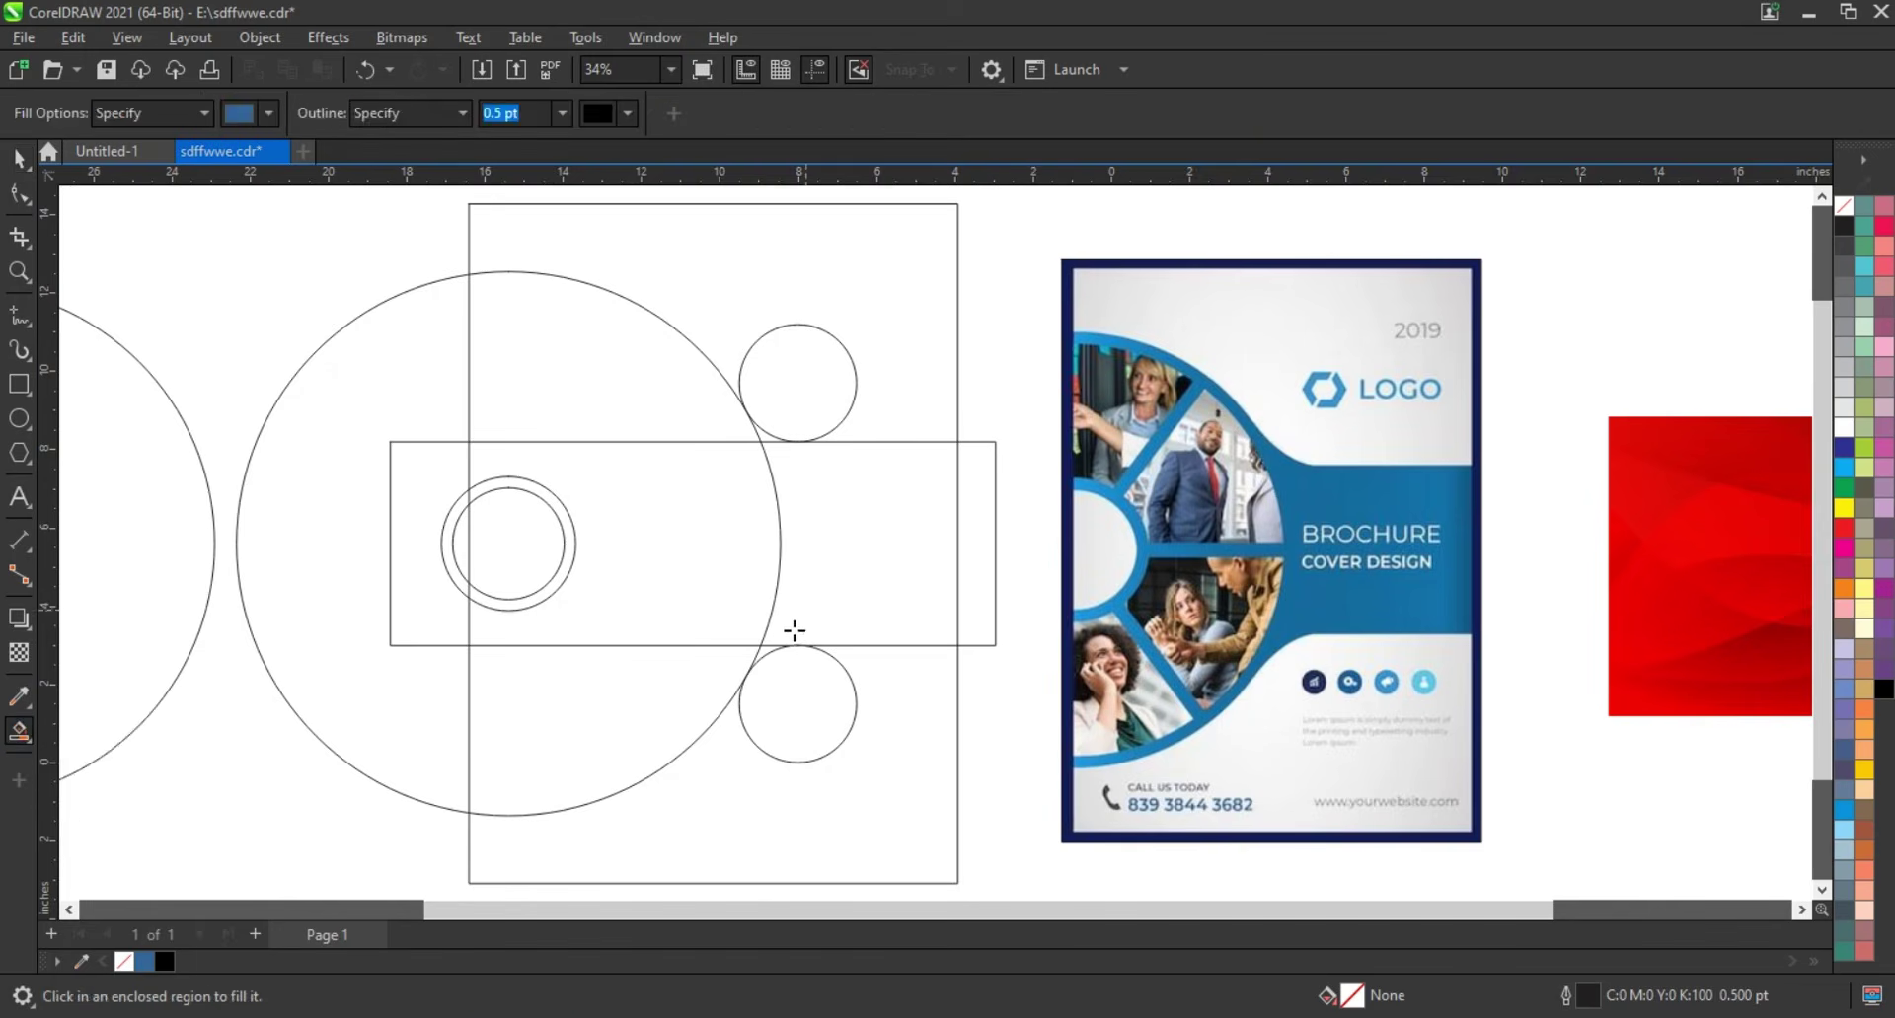
pyautogui.click(765, 651)
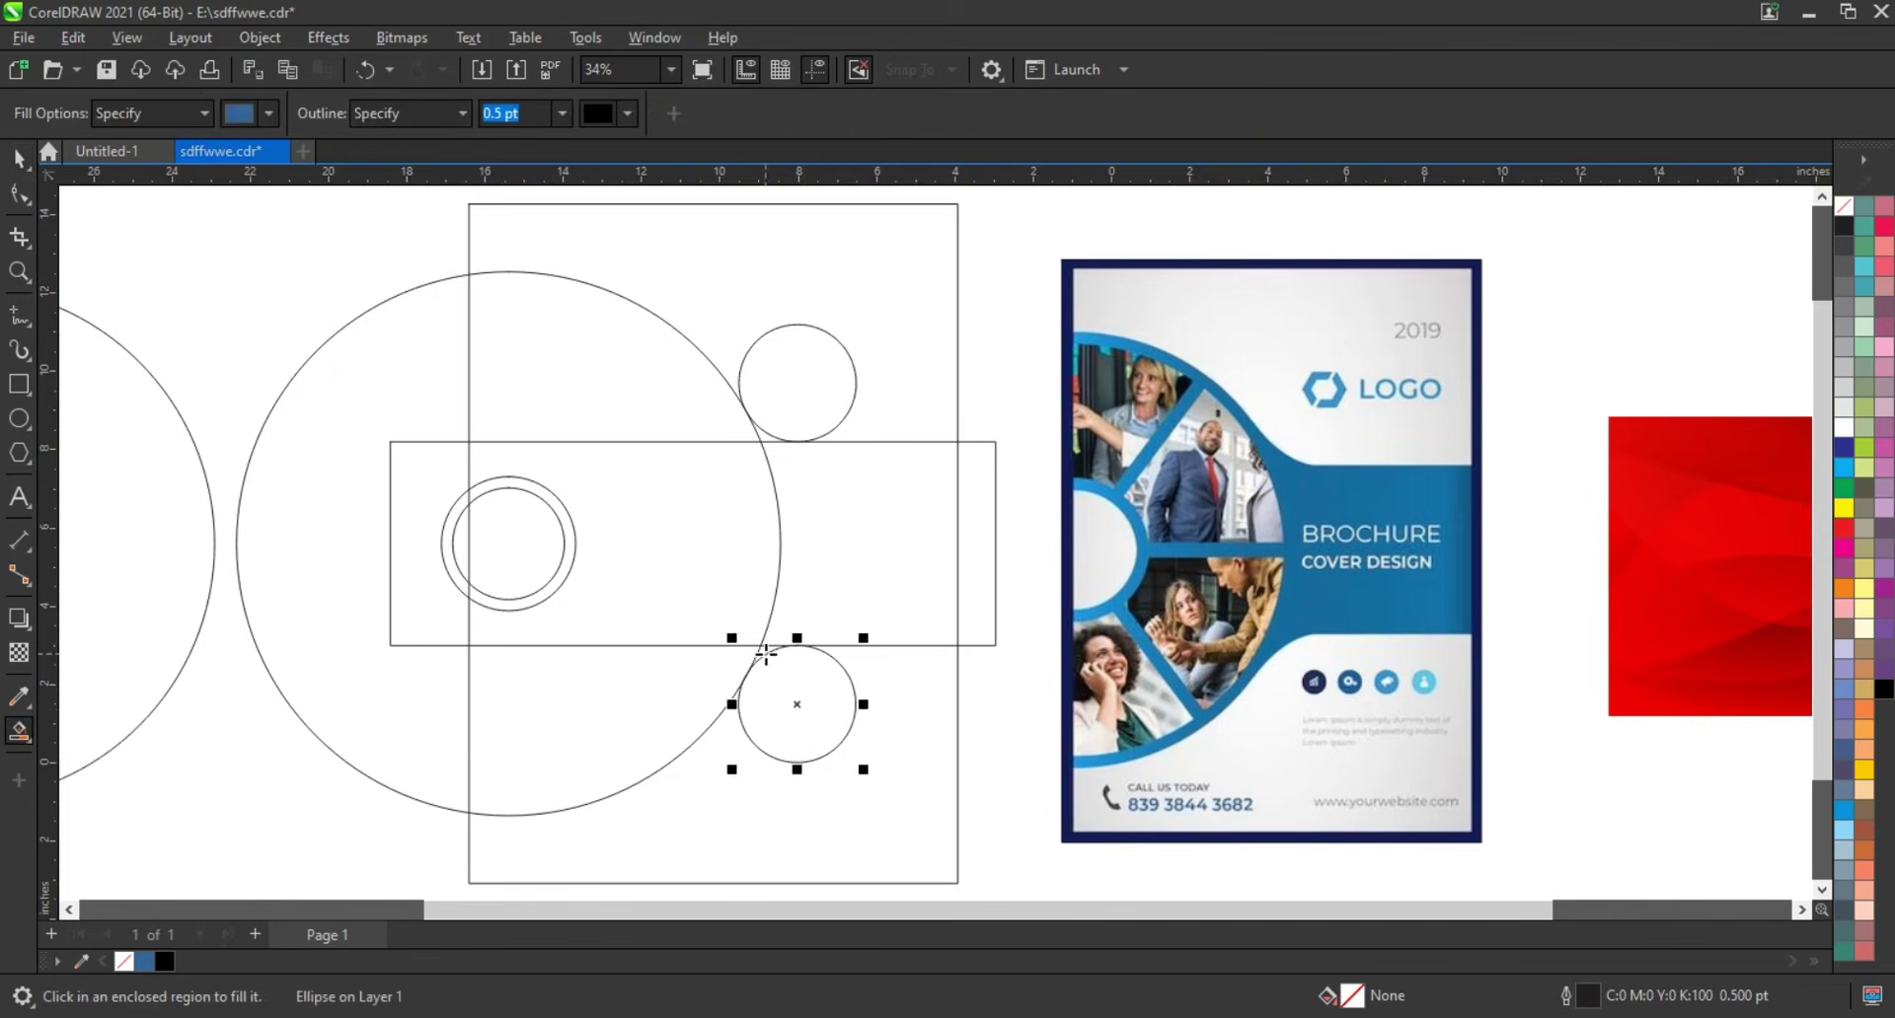
pyautogui.click(765, 439)
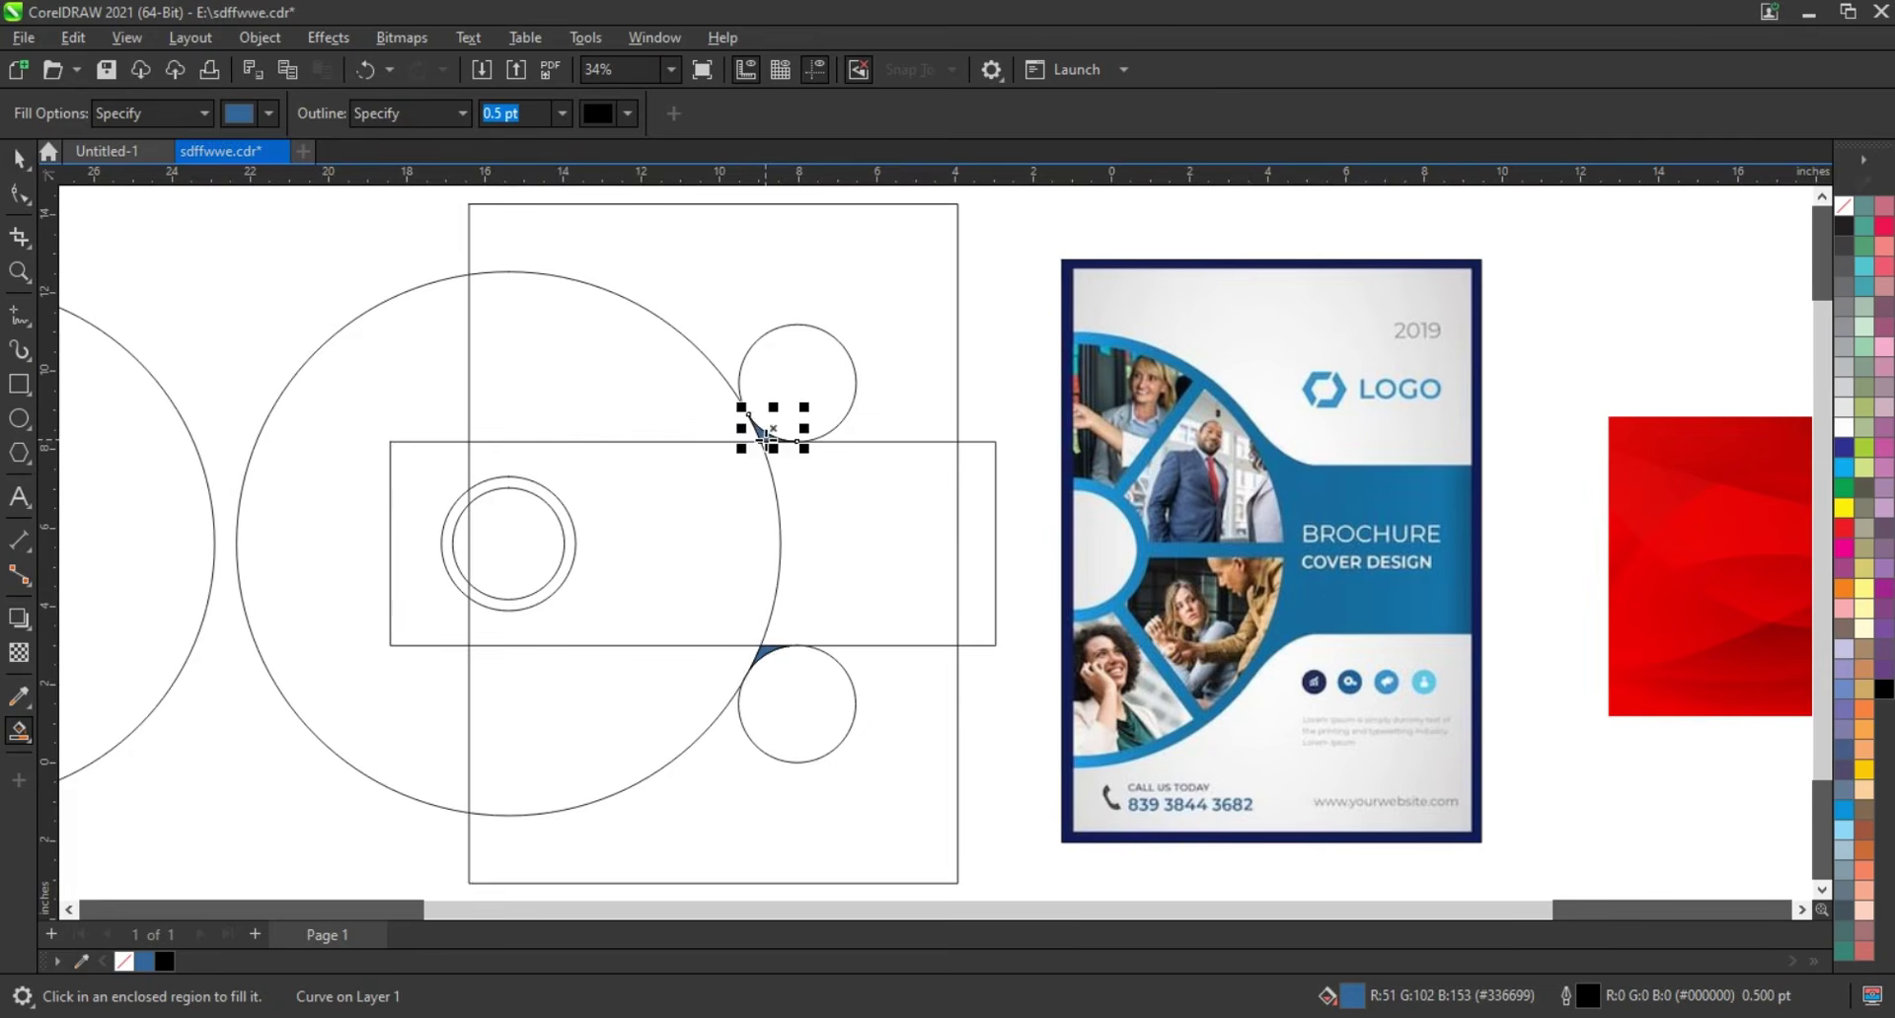
pyautogui.click(811, 529)
pyautogui.press('space')
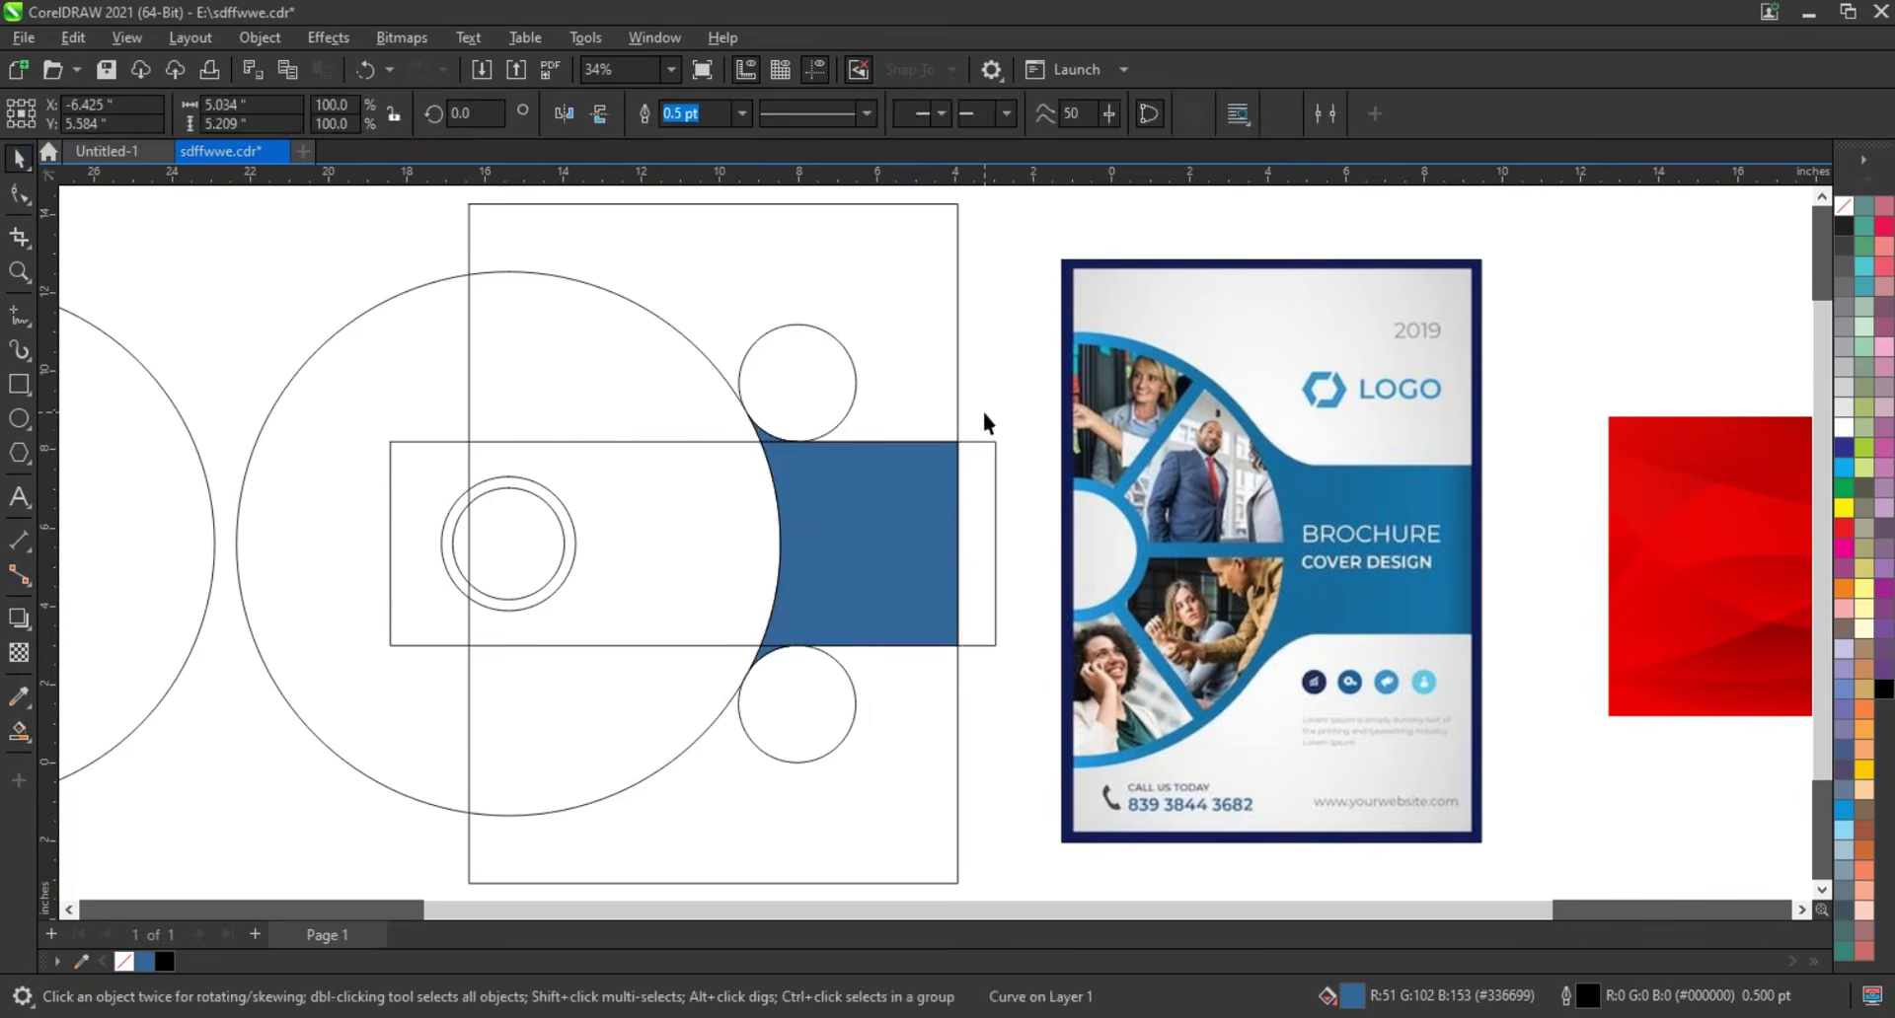
pyautogui.moveTo(984, 402); pyautogui.dragTo(661, 688)
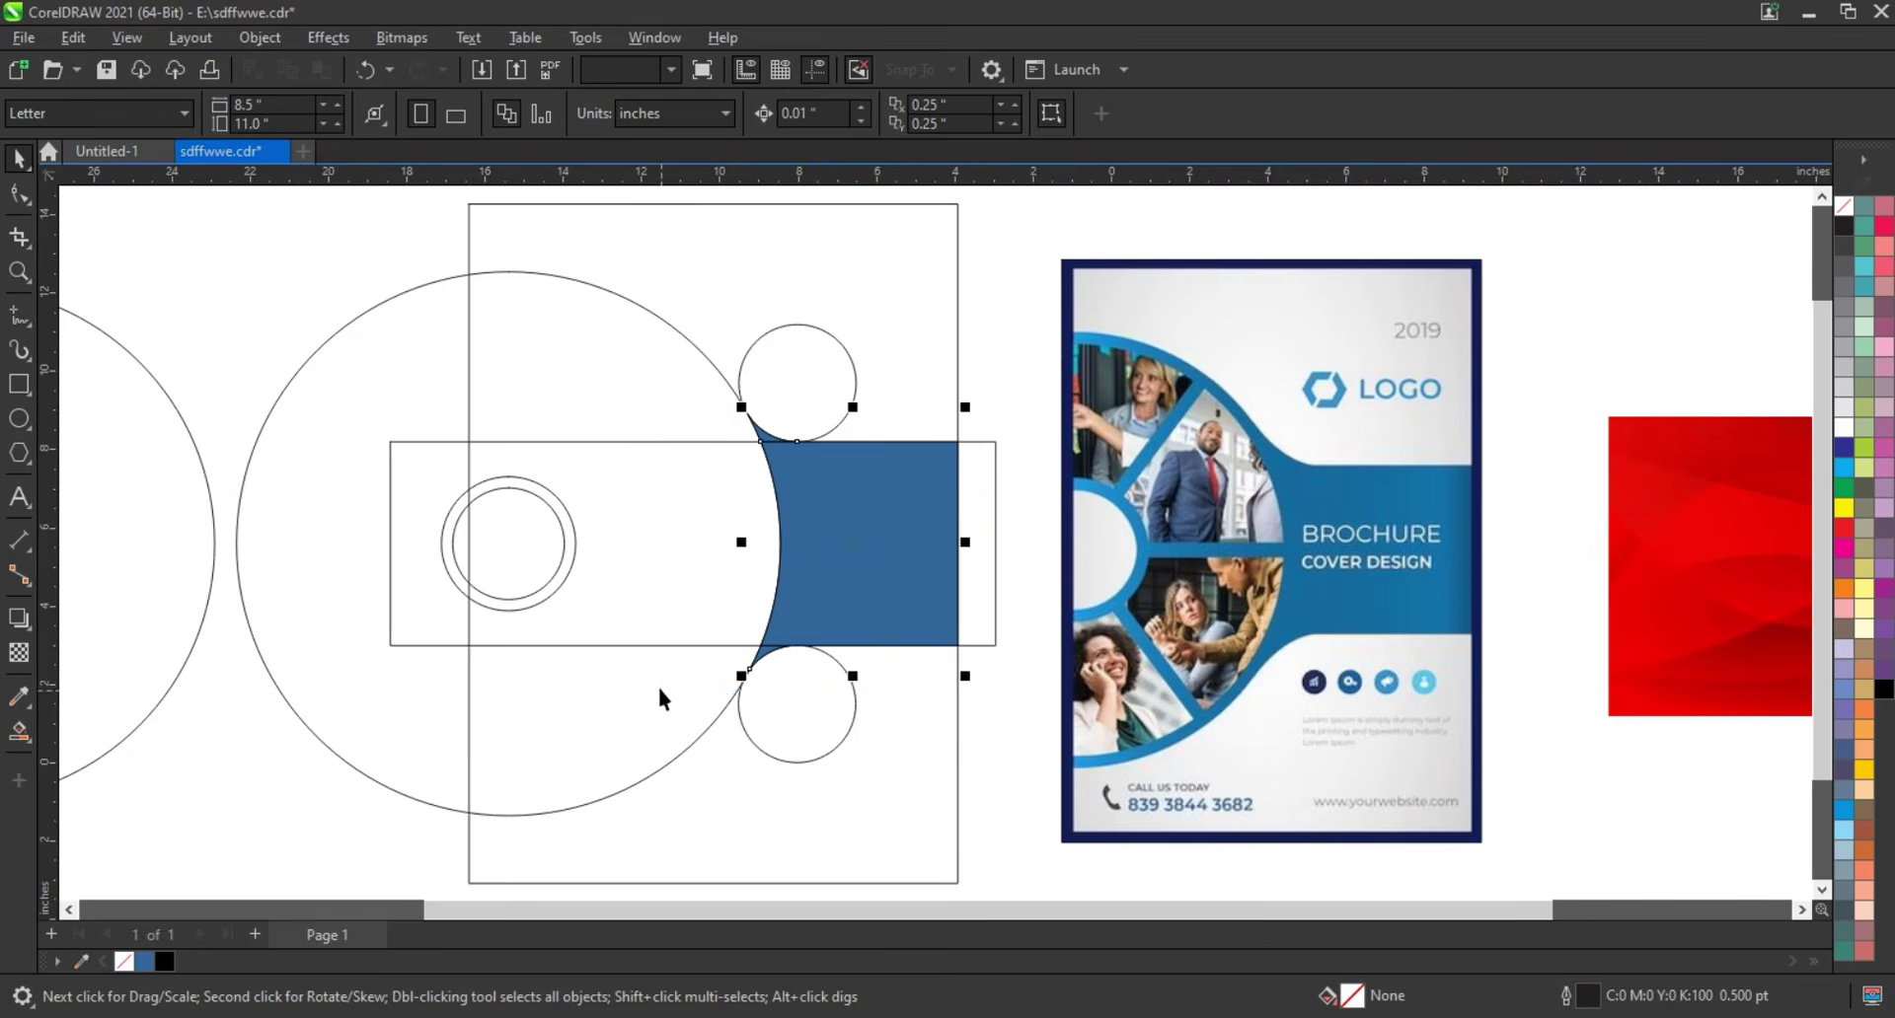
pyautogui.click(991, 340)
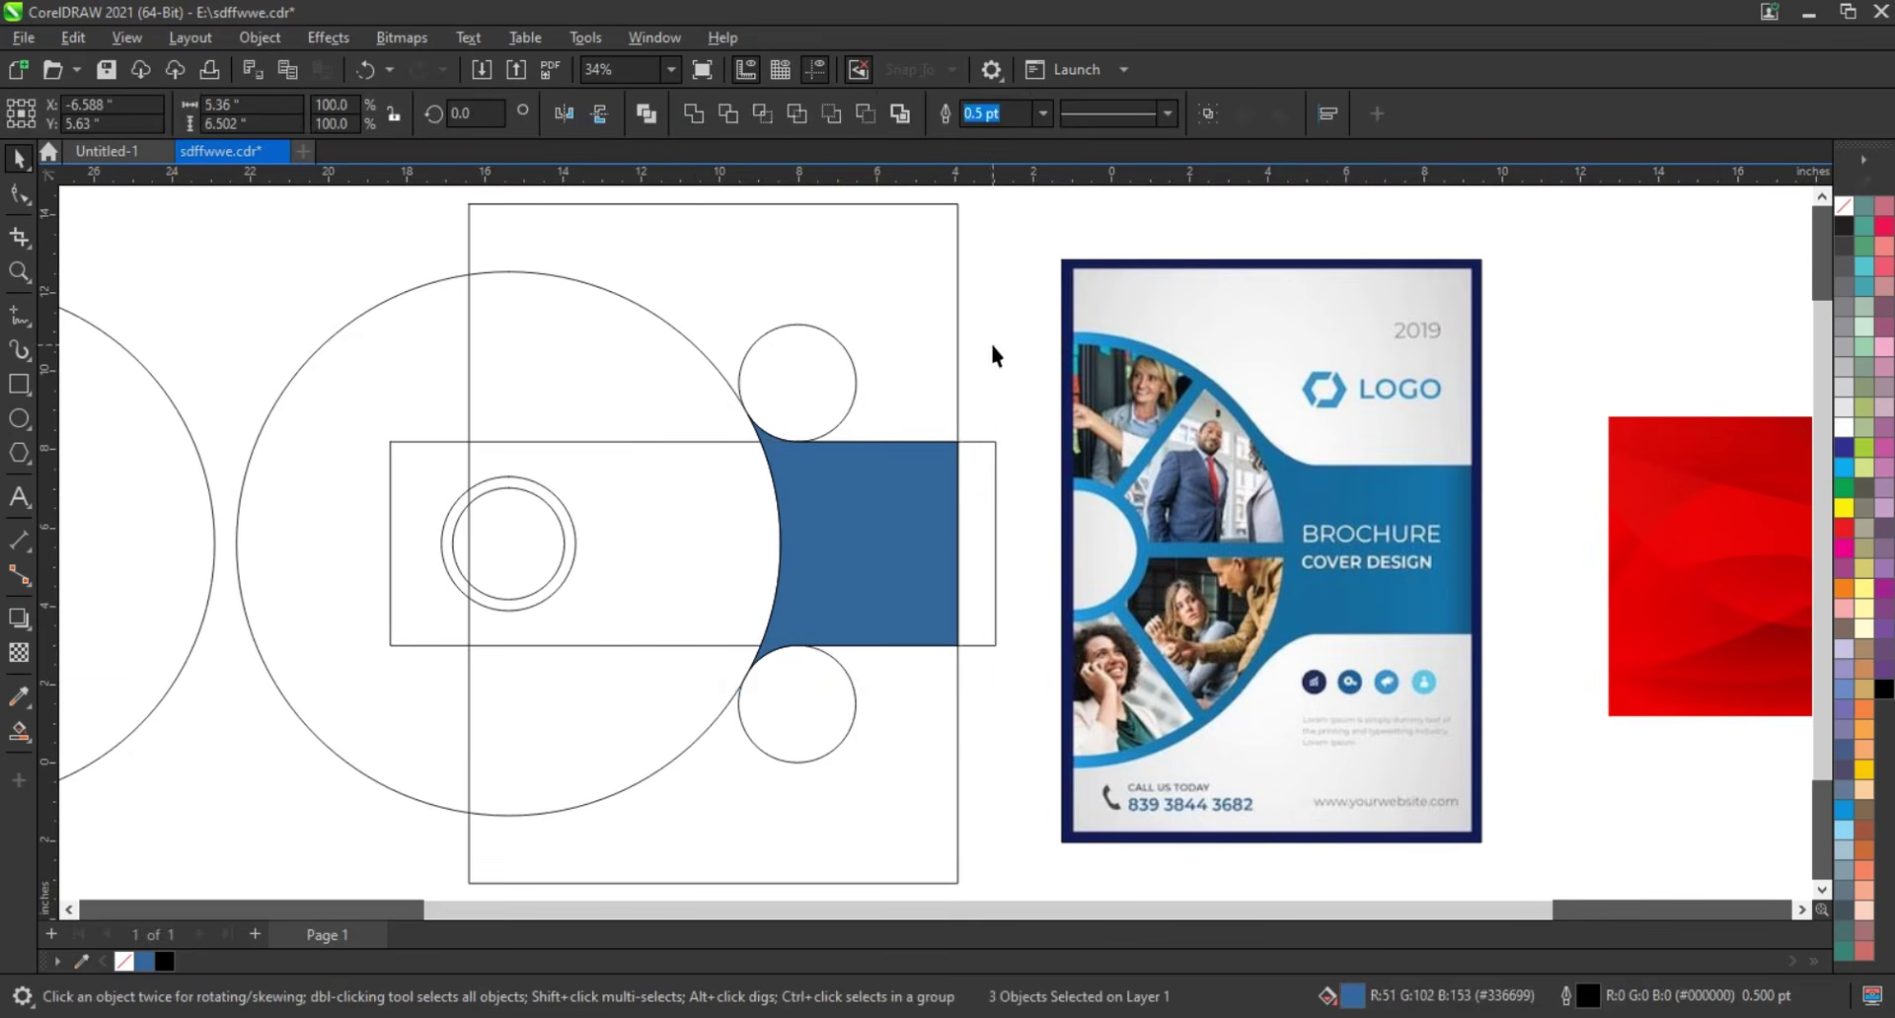
# Smart-fill the middle, upper and lower areas of the large circle inside the tall rectangle with blue #336699
pyautogui.click(18, 731)
pyautogui.click(698, 589)
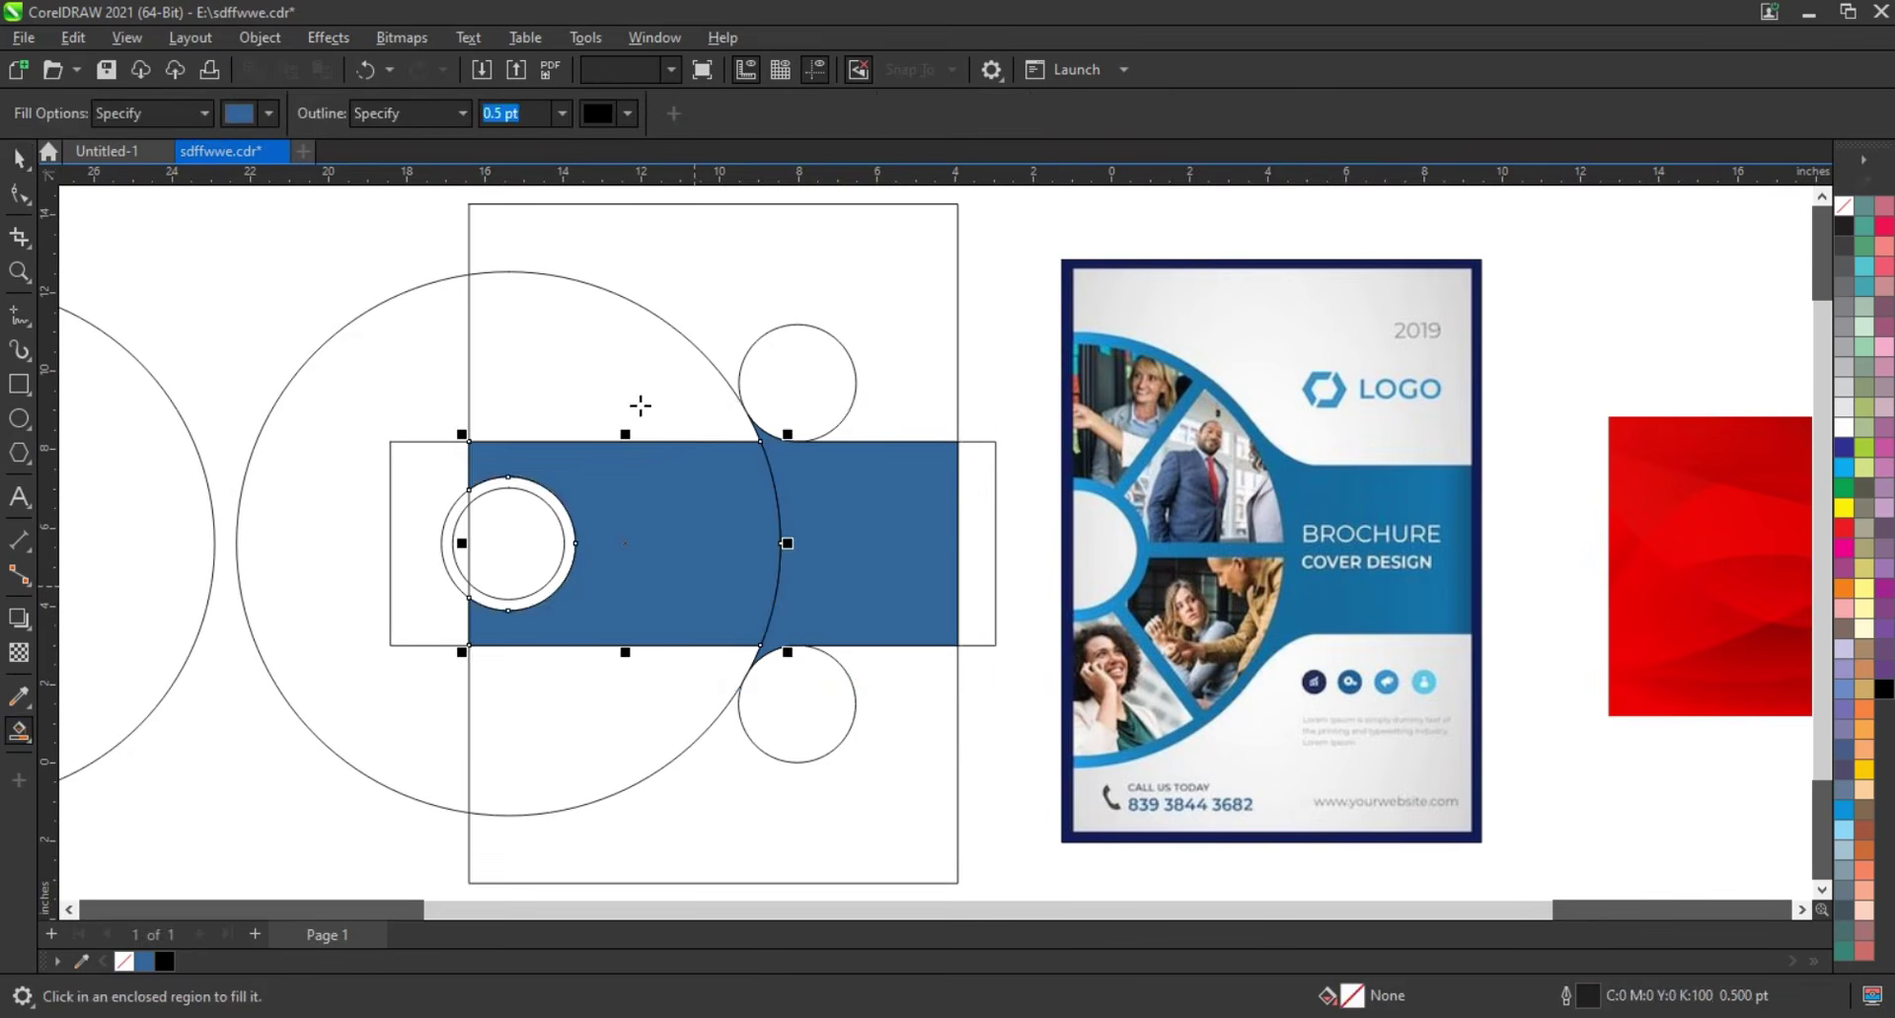
pyautogui.click(639, 411)
pyautogui.click(588, 664)
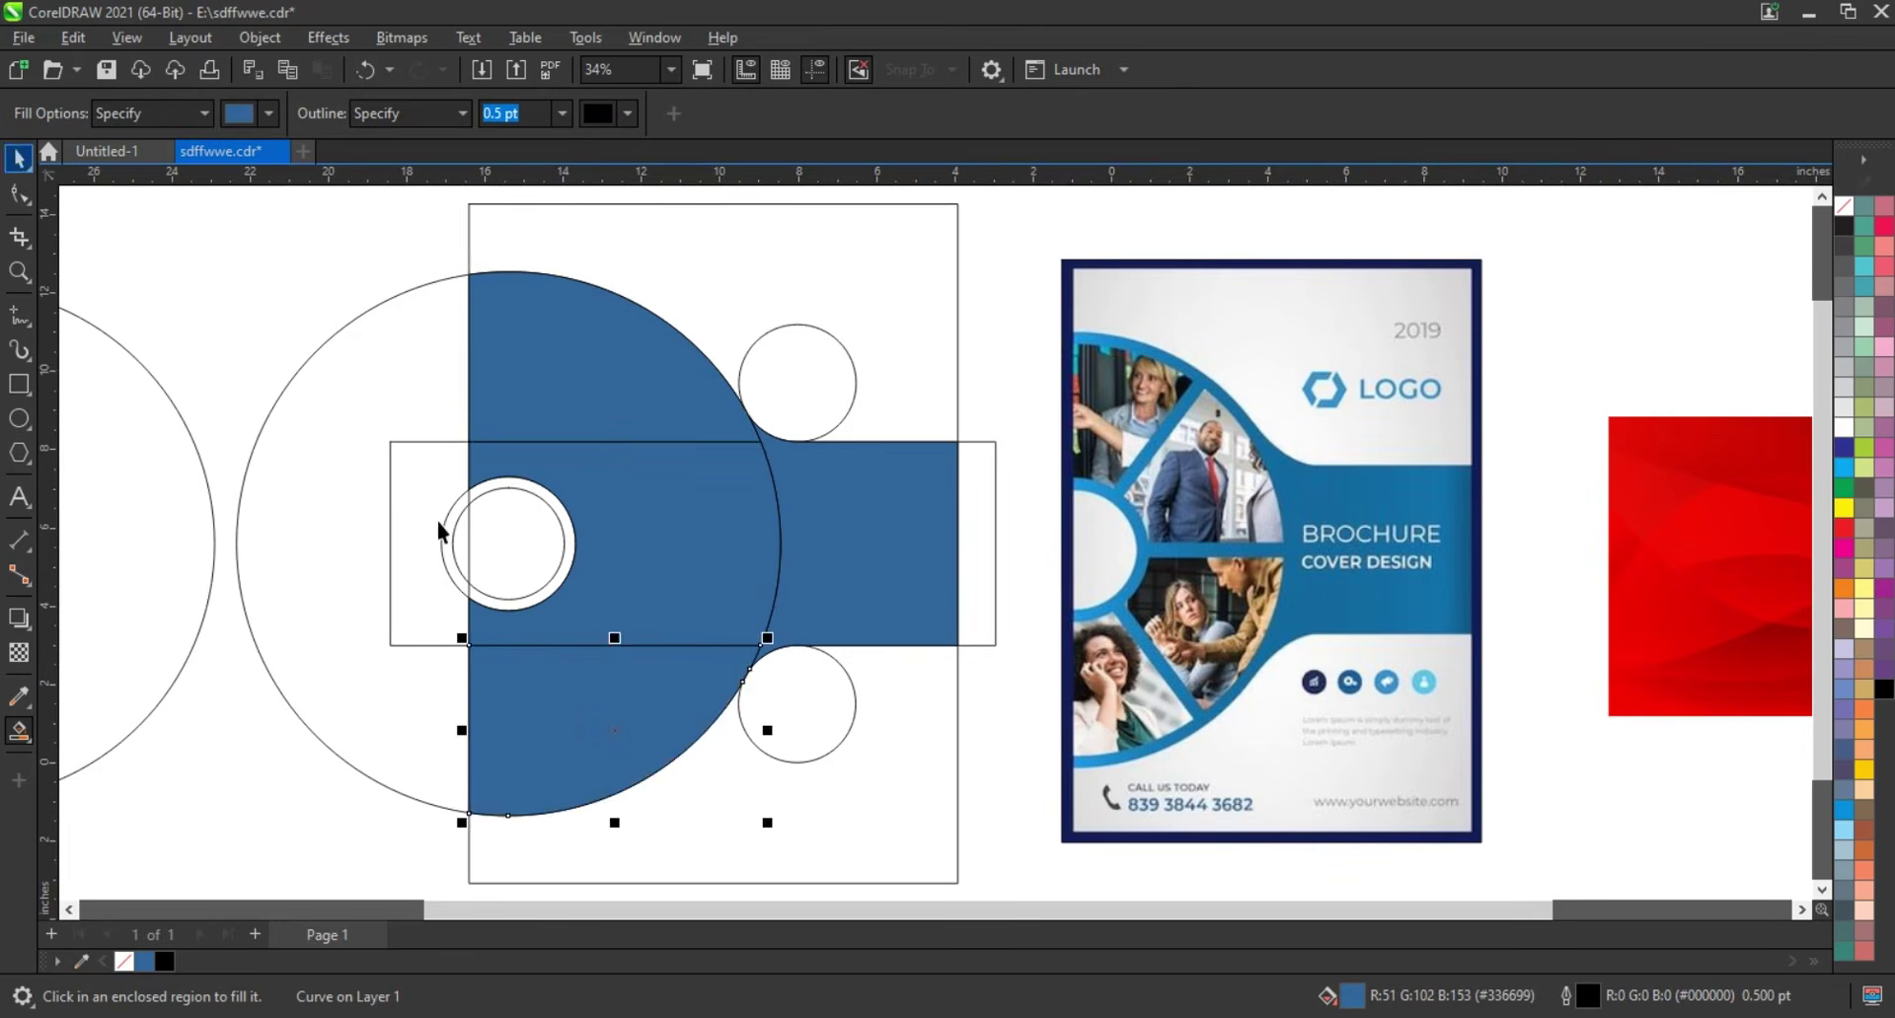
# Weld the four blue pieces of the half circle and band into a single shape
pyautogui.click(605, 389)
pyautogui.click(824, 484)
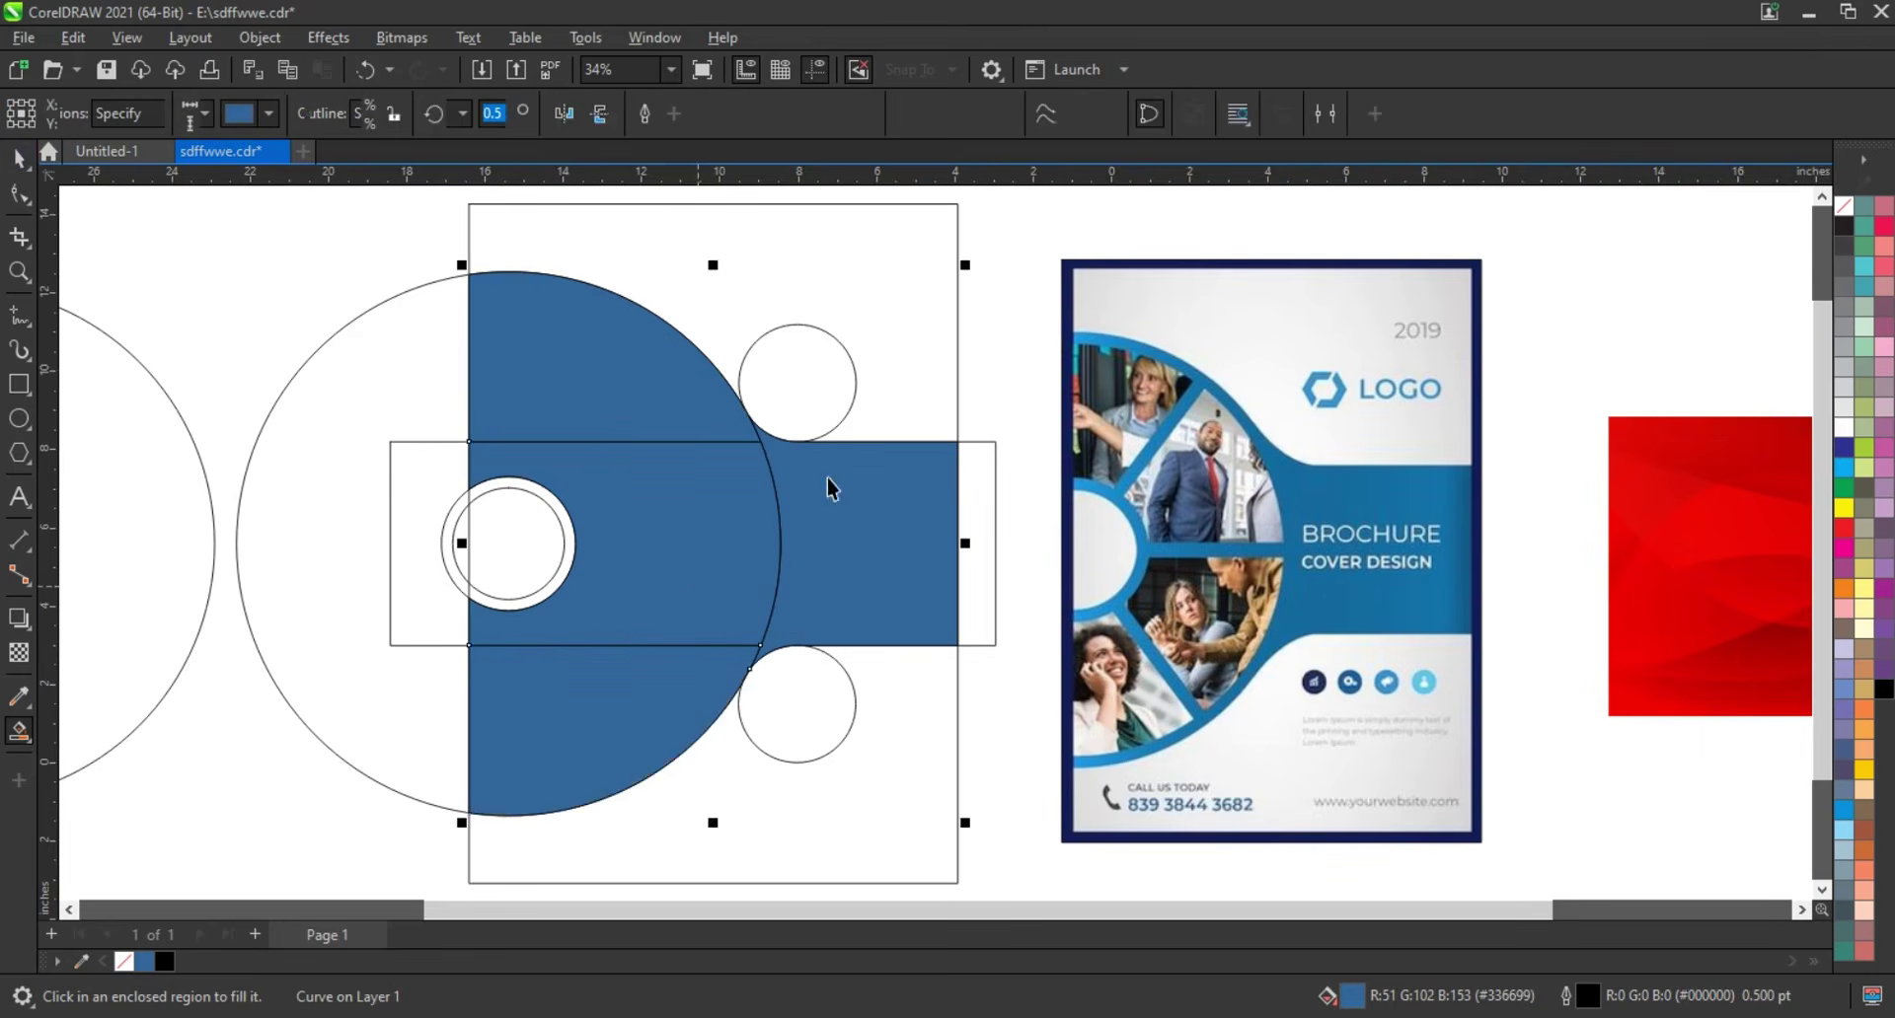
pyautogui.press('space')
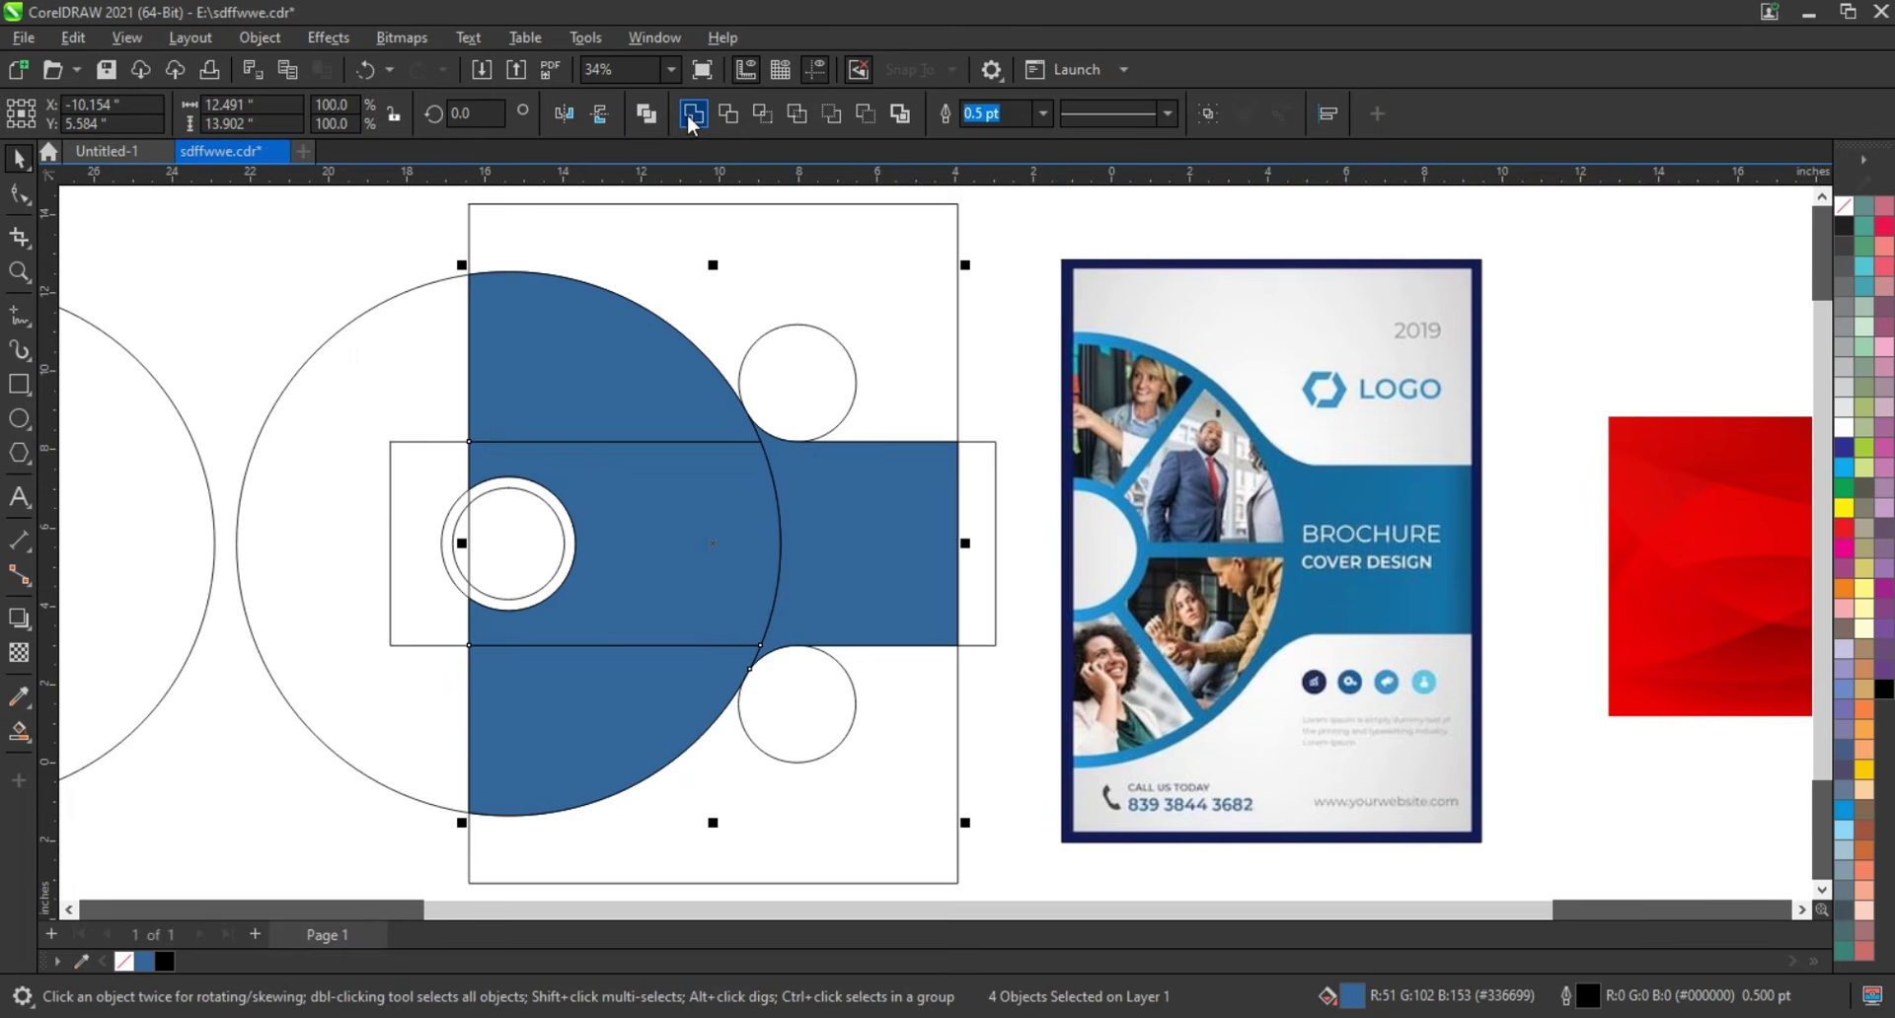
pyautogui.click(693, 118)
pyautogui.click(986, 352)
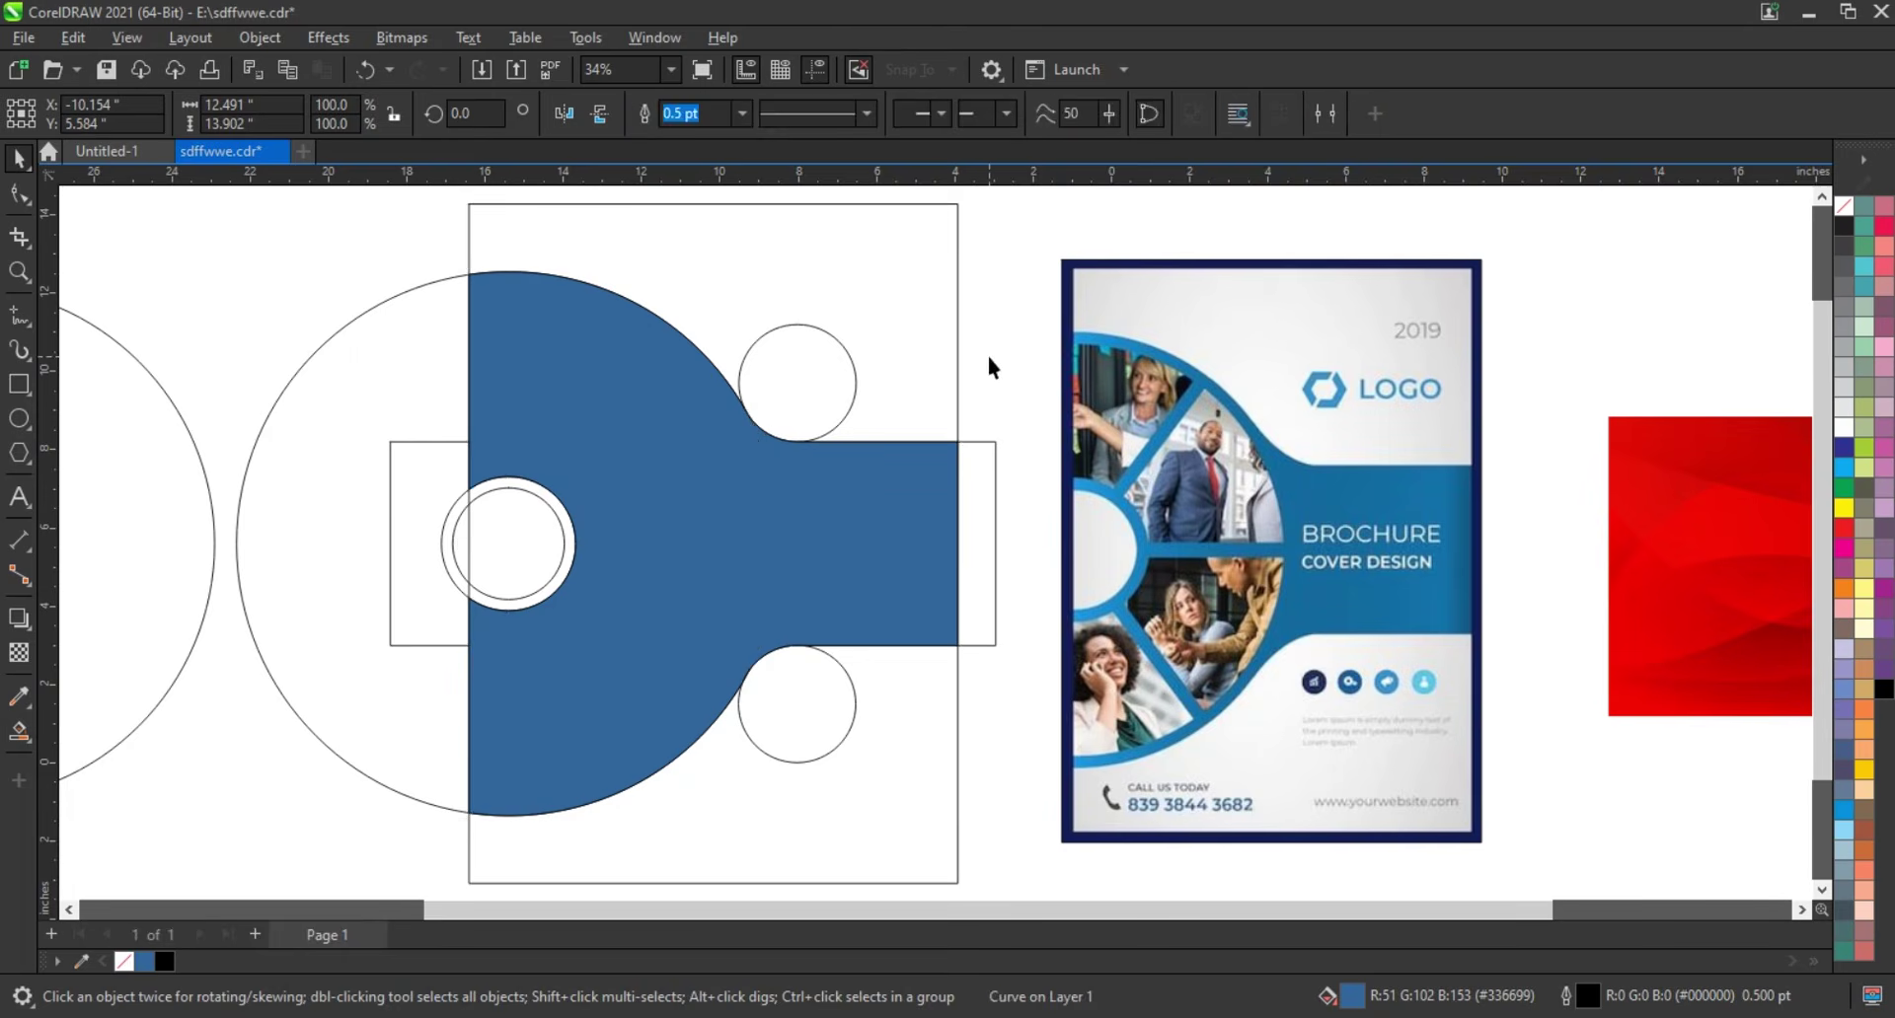
# Delete the two small construction circles above and below the blue band
pyautogui.click(843, 701)
pyautogui.press('Delete')
pyautogui.click(835, 404)
pyautogui.press('Delete')
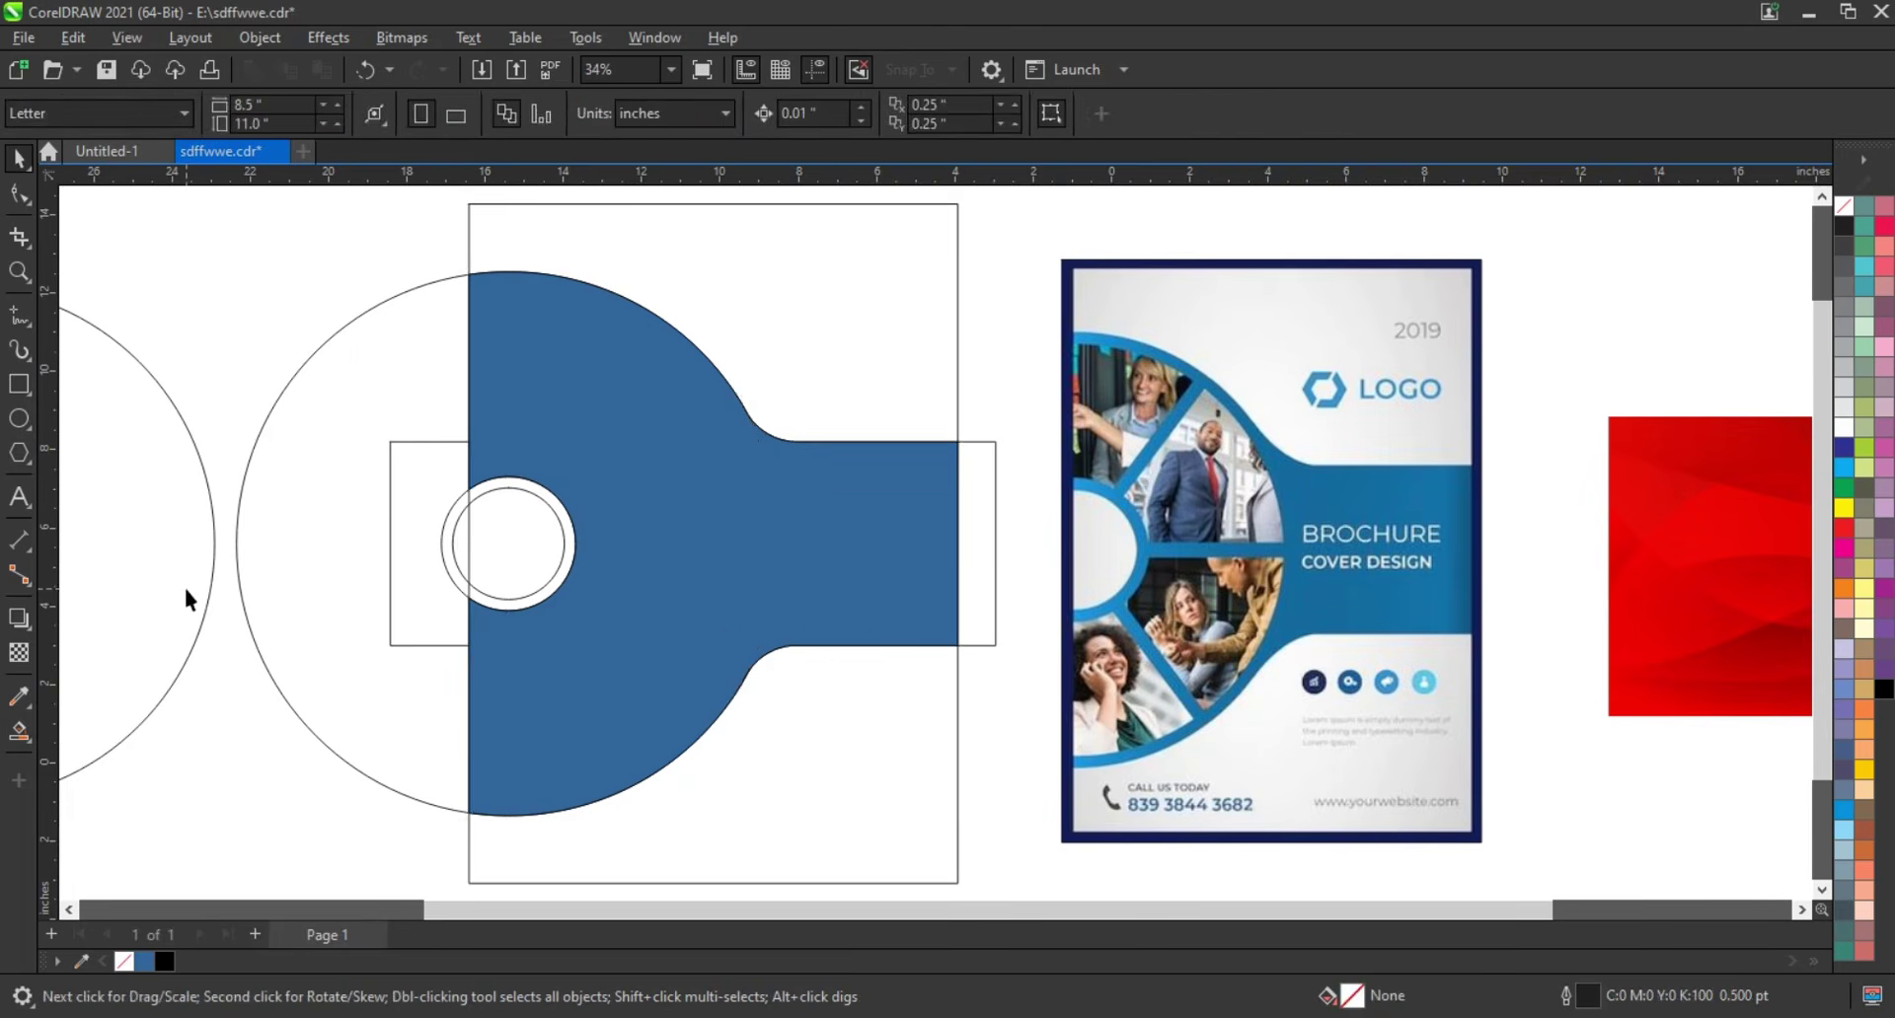
# Centre the spare circle from outside the design on the large circle and bring it in front of the blue shape
pyautogui.moveTo(185, 590); pyautogui.dragTo(635, 597)
pyautogui.keyDown('shift'); pyautogui.click(423, 296); pyautogui.keyUp('shift')
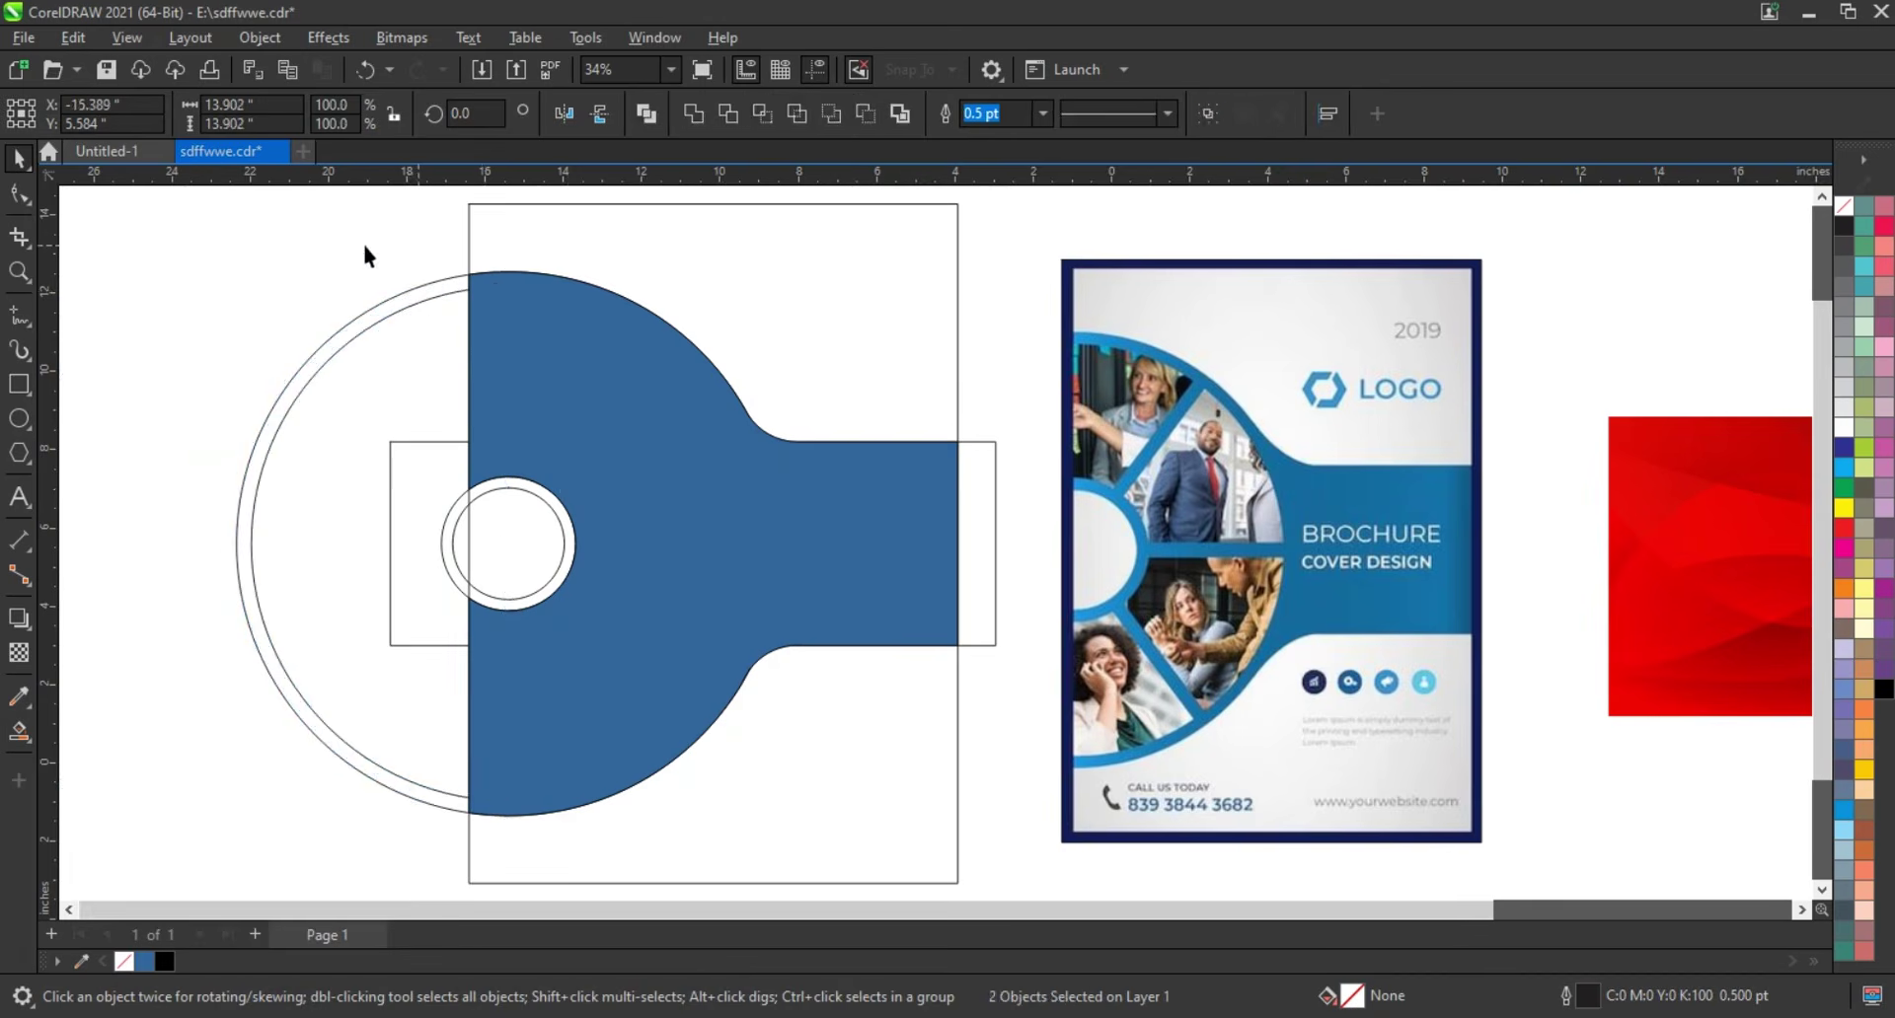
pyautogui.click(402, 311)
pyautogui.hotkey('shift', 'pageup')
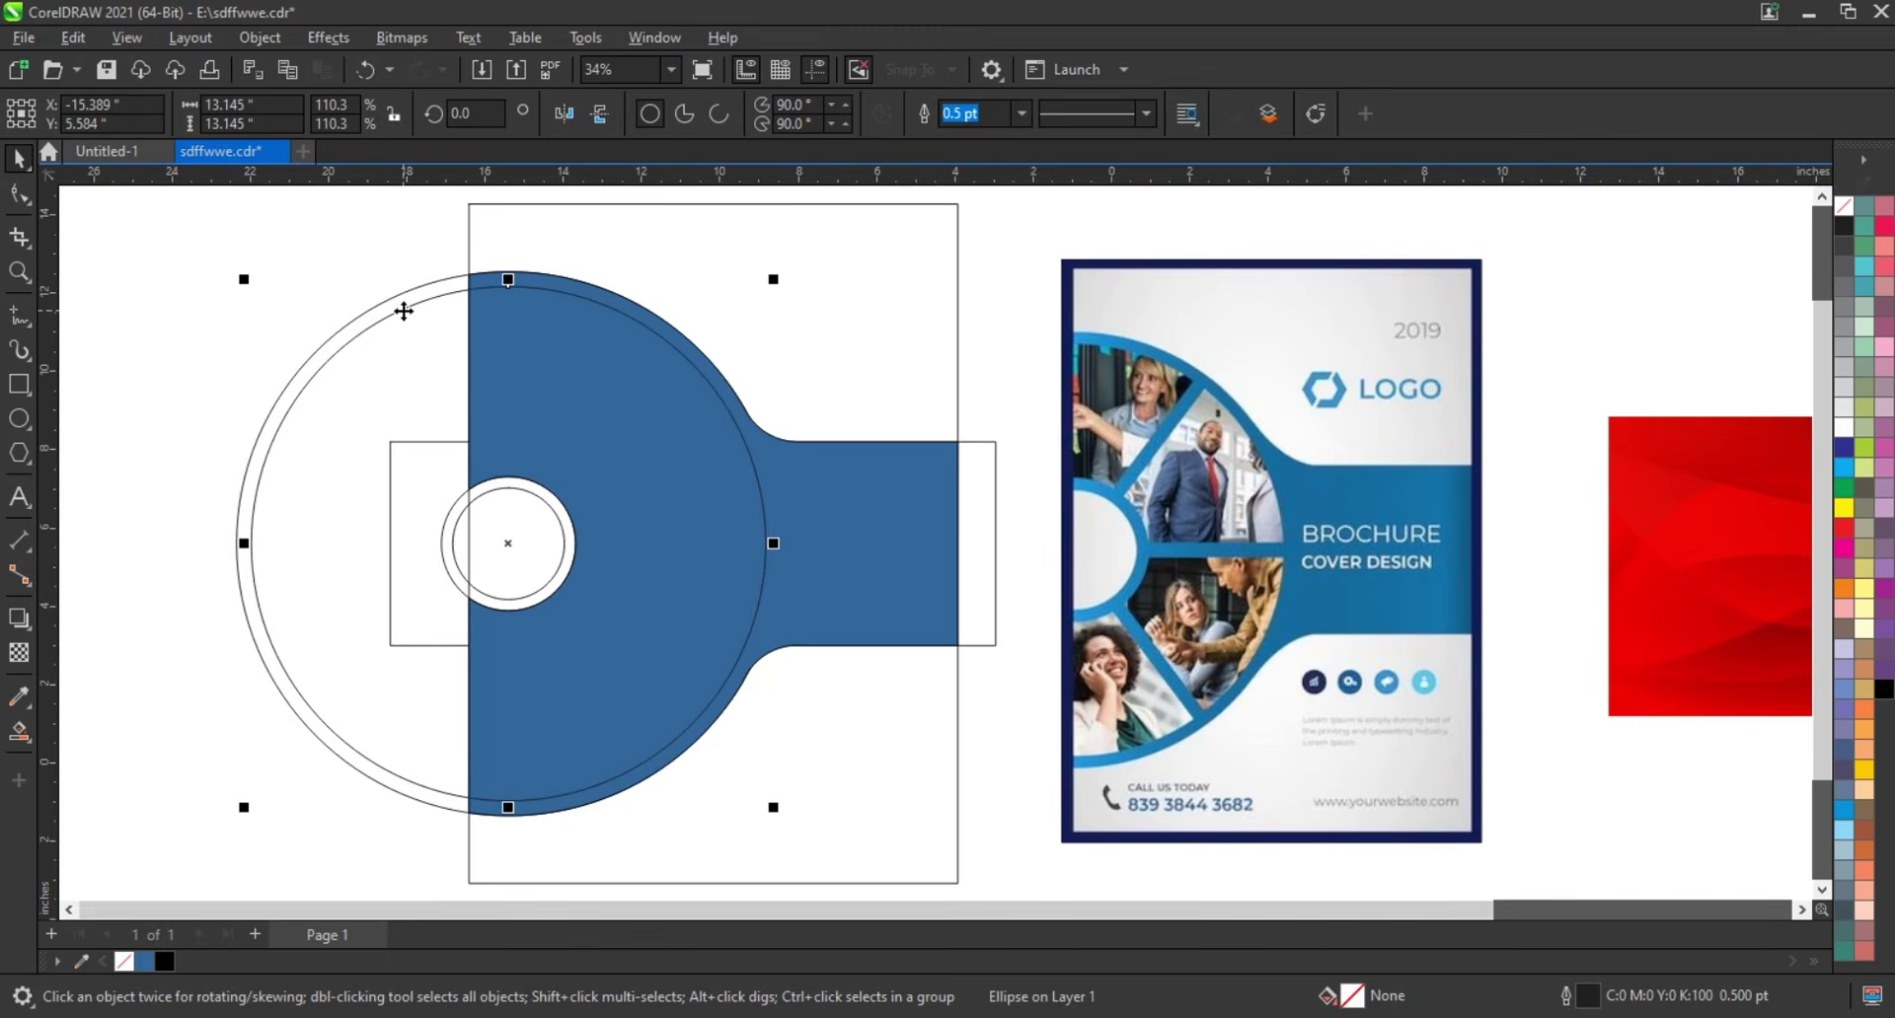
pyautogui.click(247, 306)
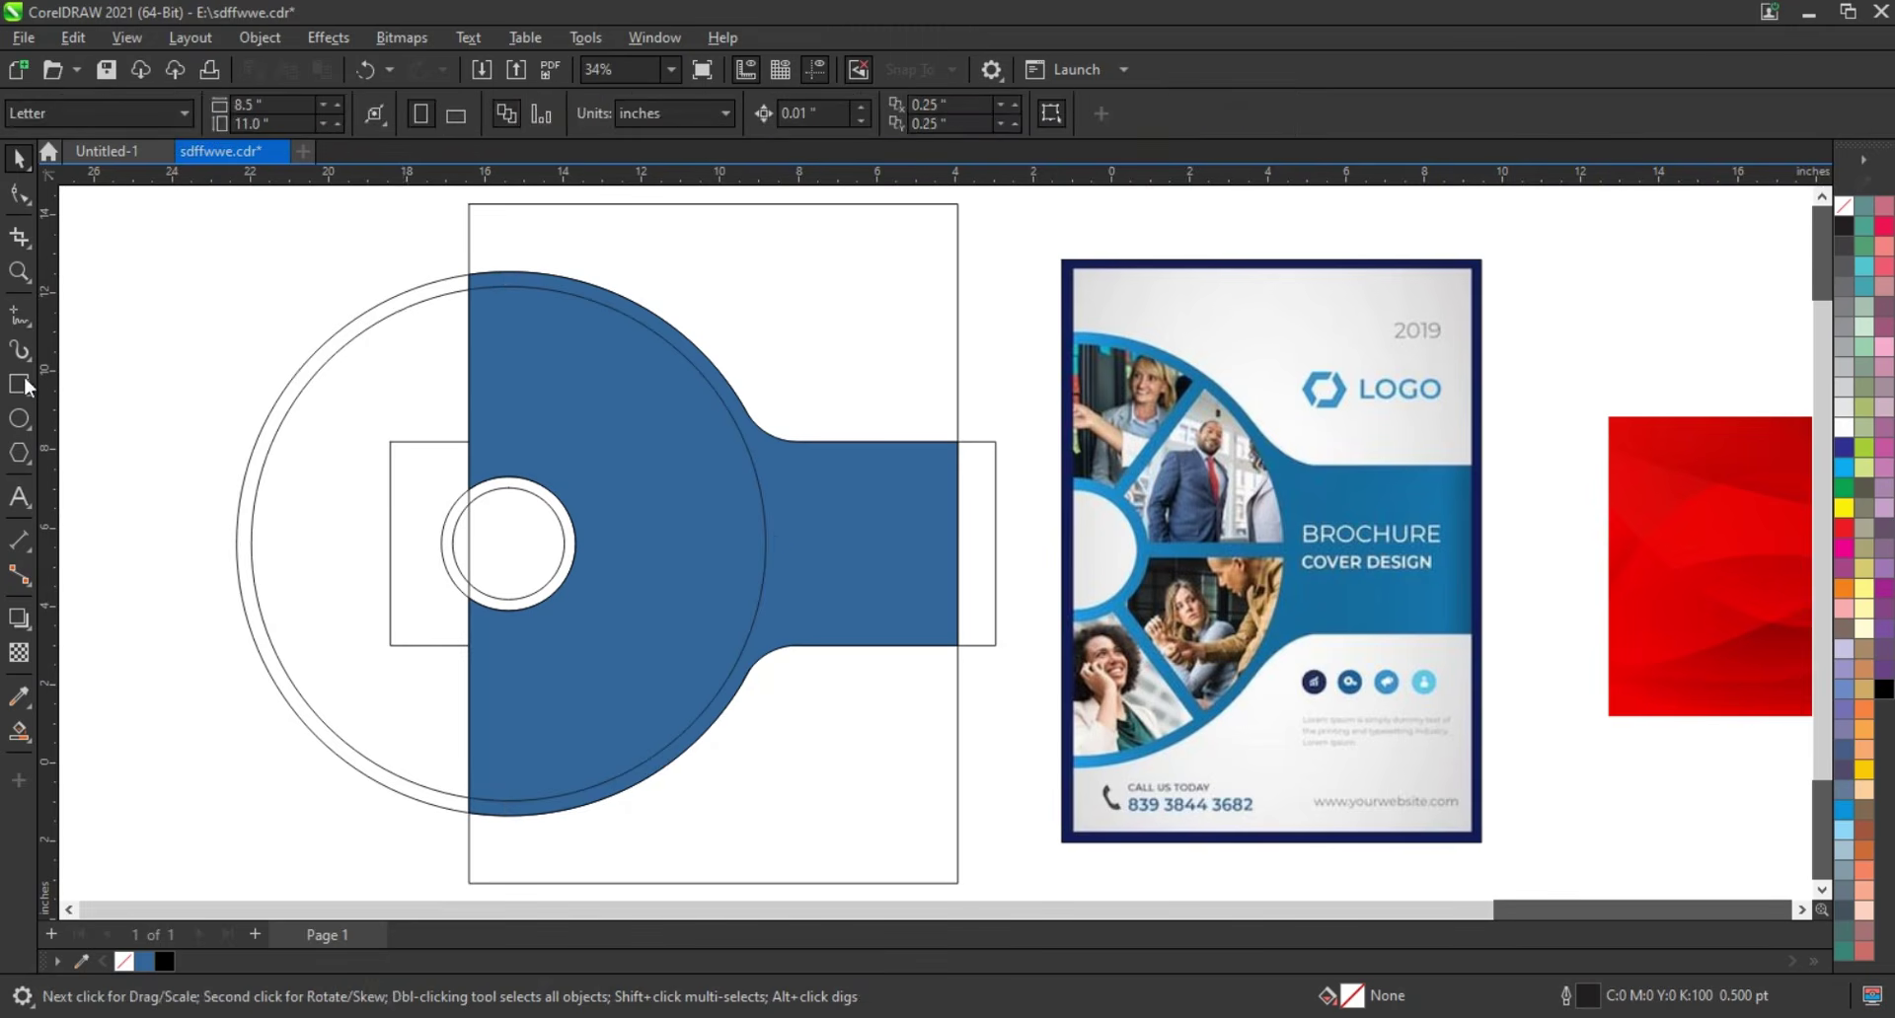
# PowerClip the red wavy image inside the welded blue shape and open the clipped contents for editing
pyautogui.rightClick(1670, 506)
pyautogui.click(1549, 657)
pyautogui.click(928, 545)
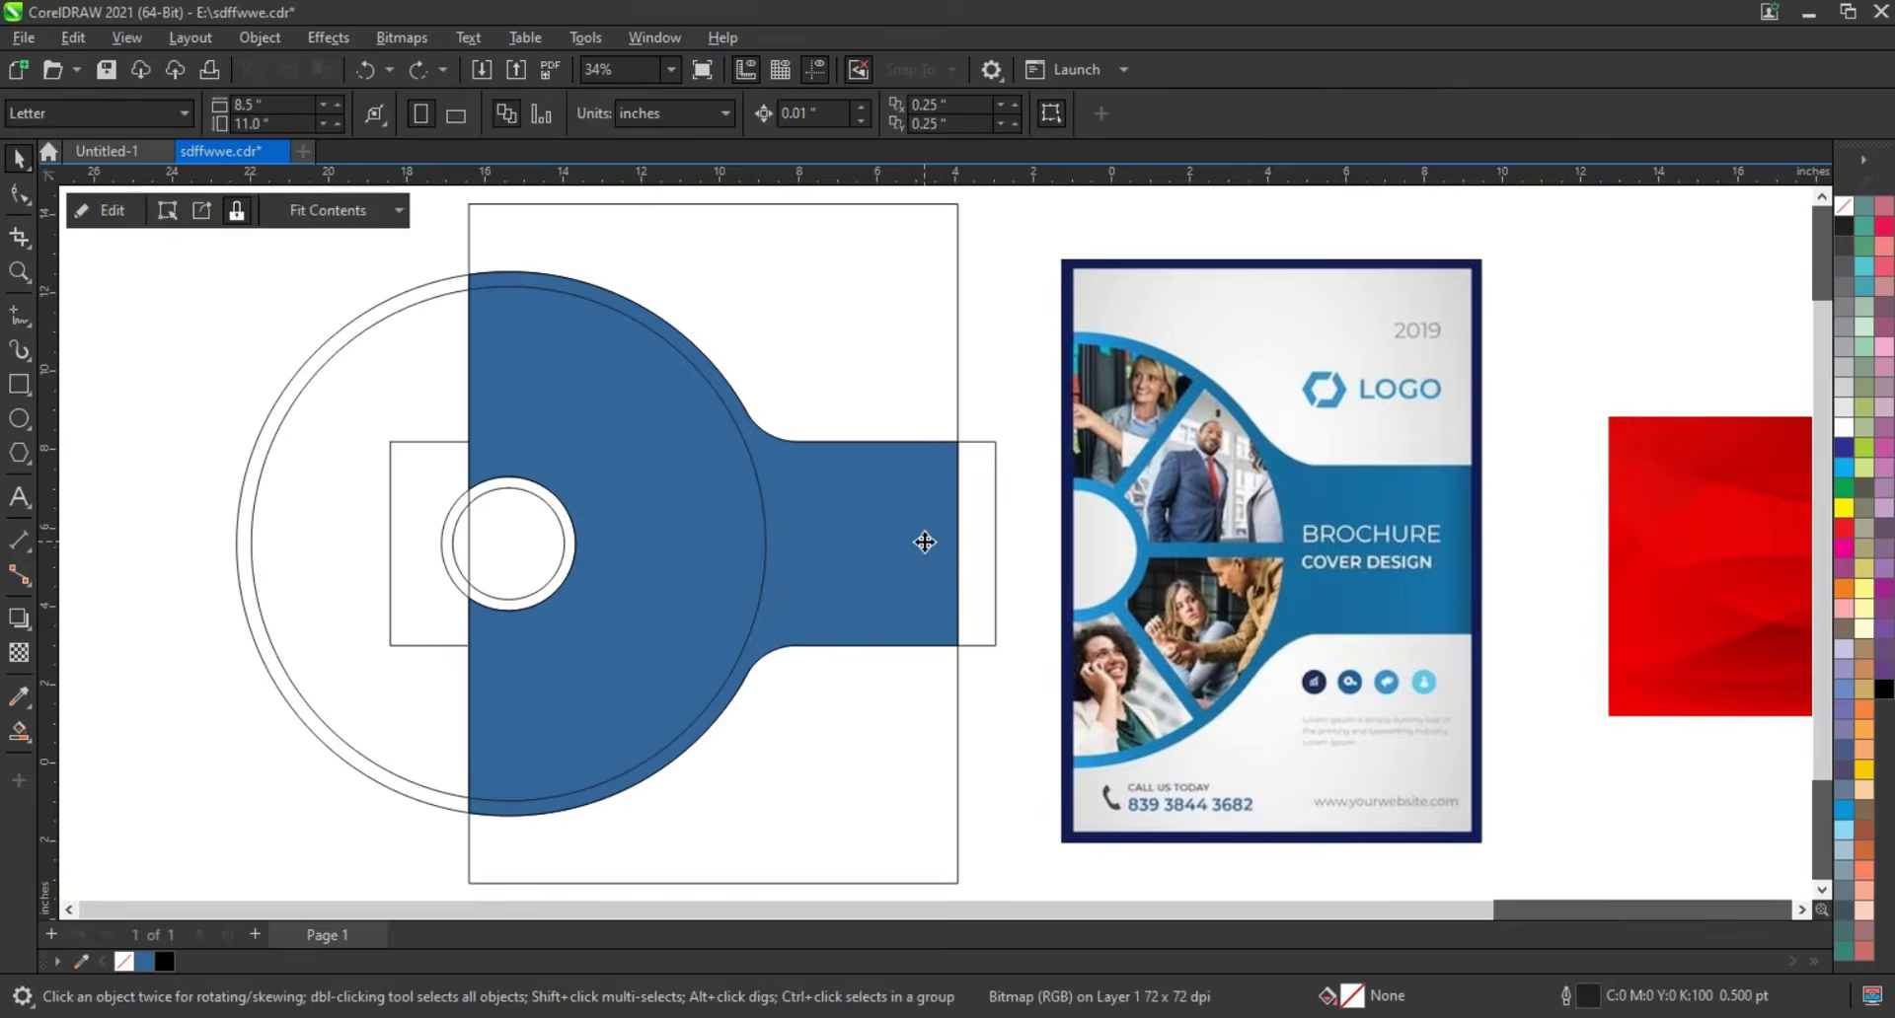
pyautogui.rightClick(926, 542)
pyautogui.click(979, 316)
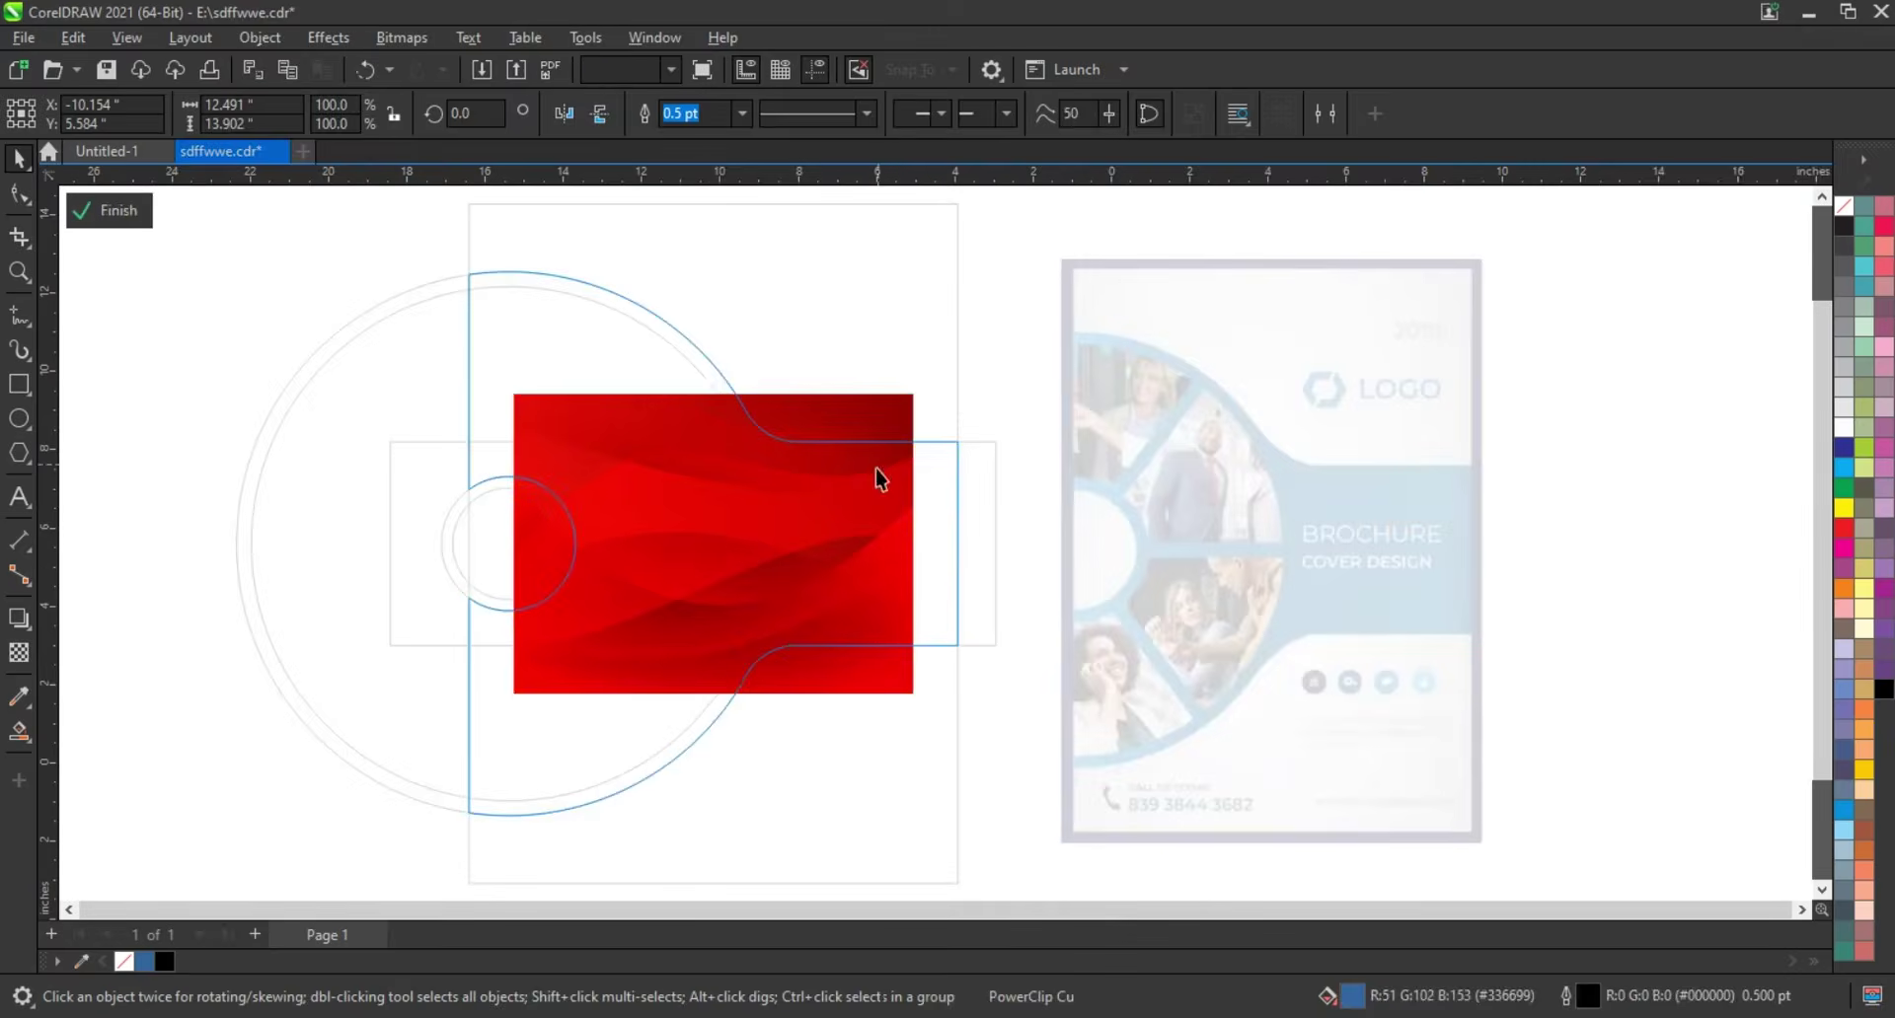
# Enlarge the clipped red image to about 18.8 × 14.1 inches, mirror it horizontally and finish editing the PowerClip
pyautogui.click(880, 479)
pyautogui.moveTo(920, 392); pyautogui.dragTo(1088, 220)
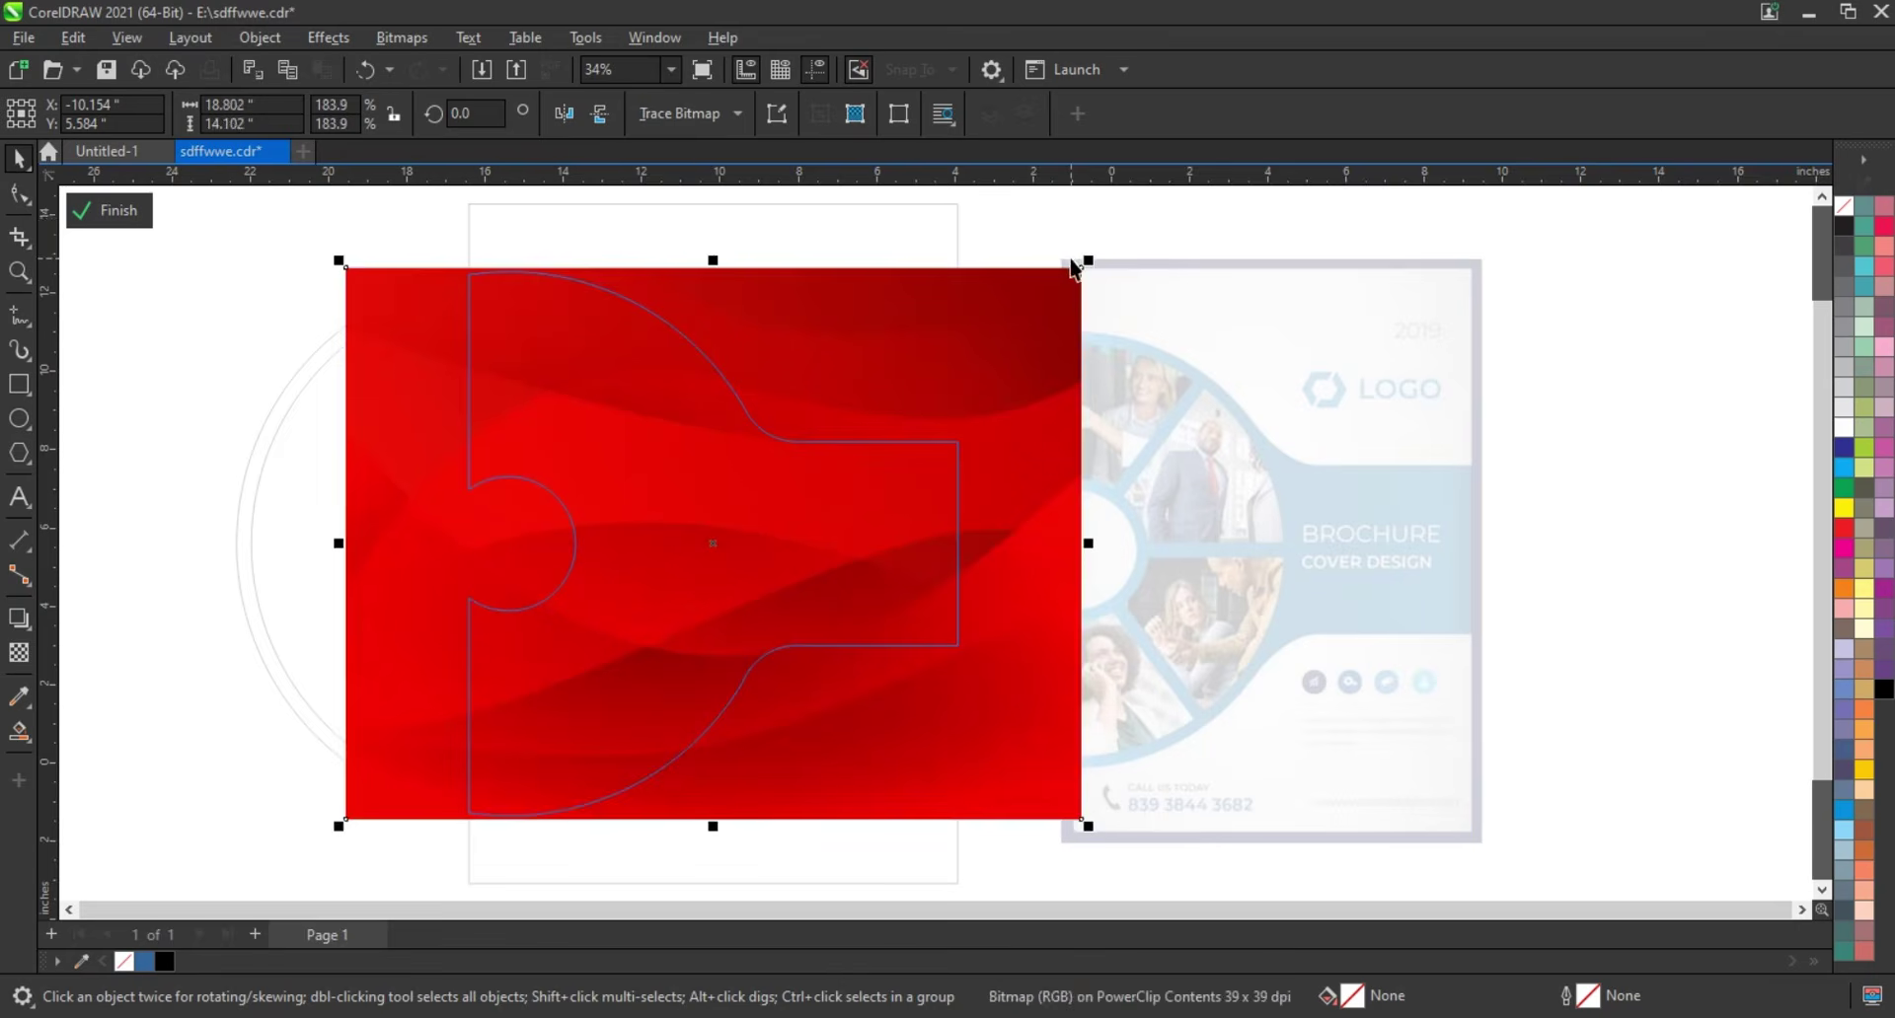
pyautogui.click(566, 114)
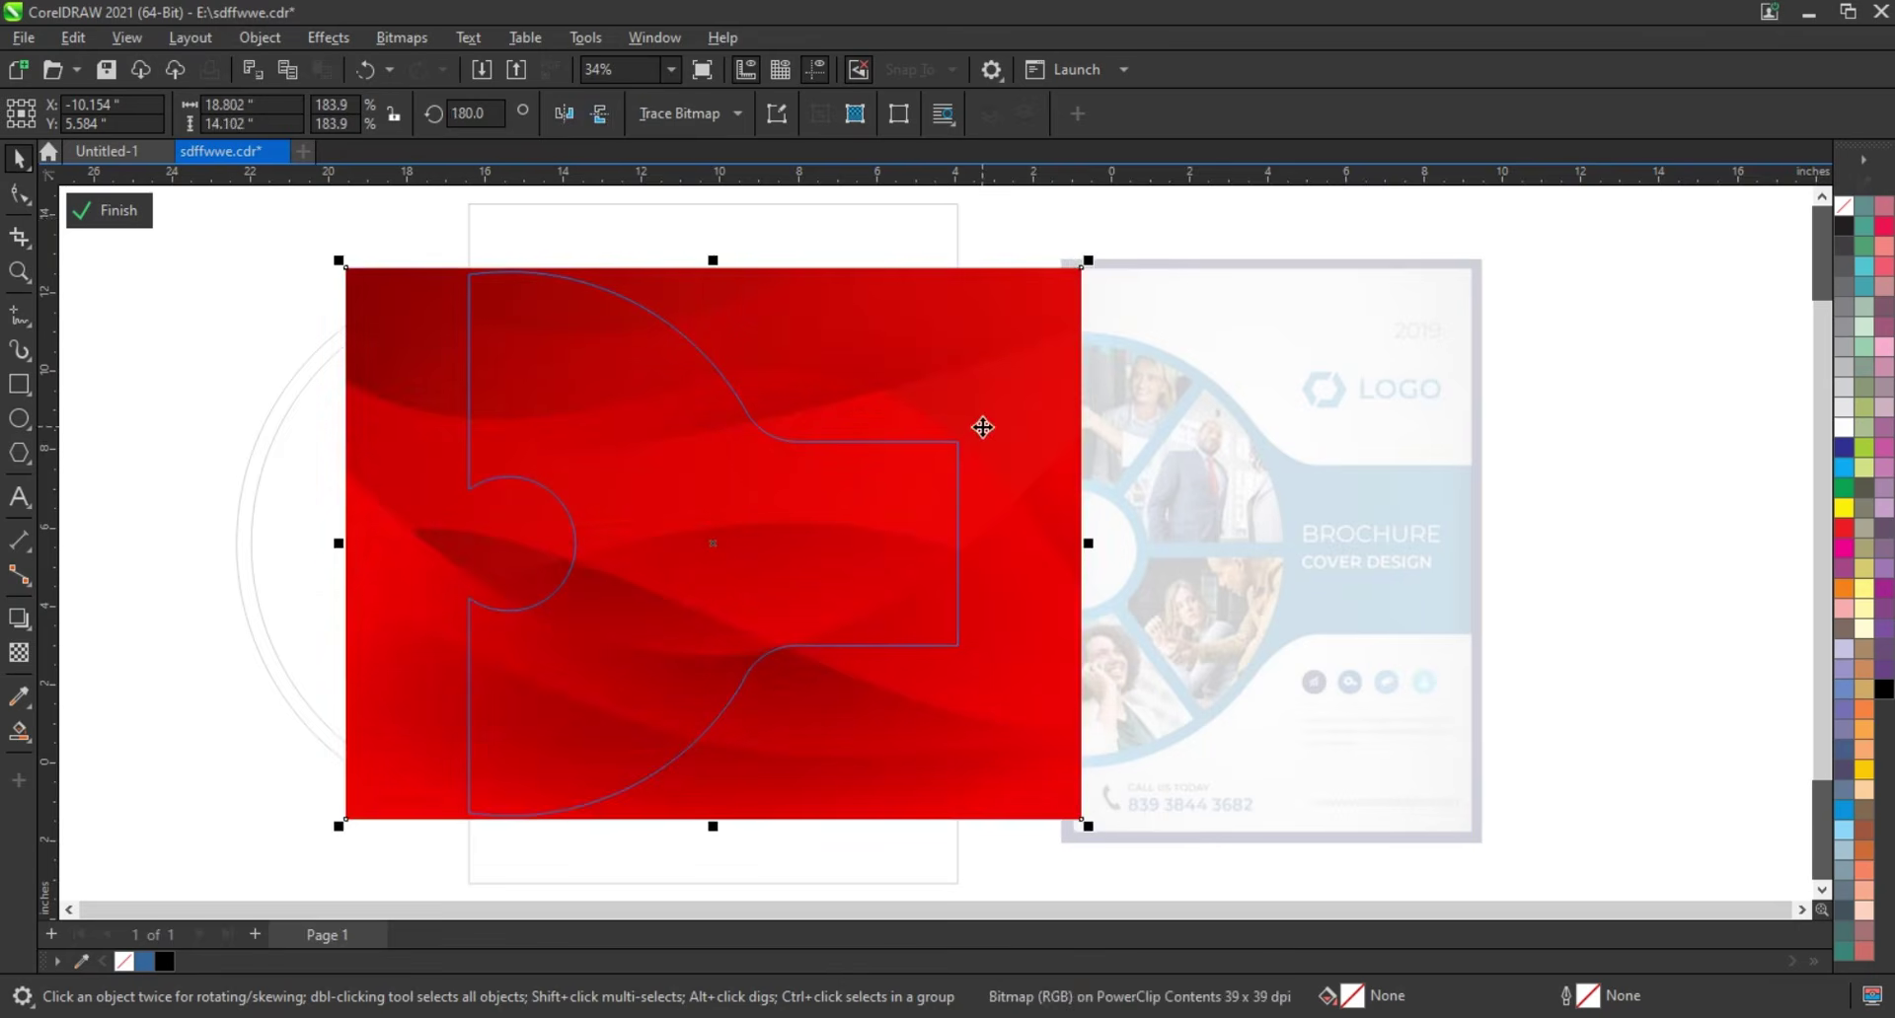
pyautogui.click(987, 424)
pyautogui.click(1022, 425)
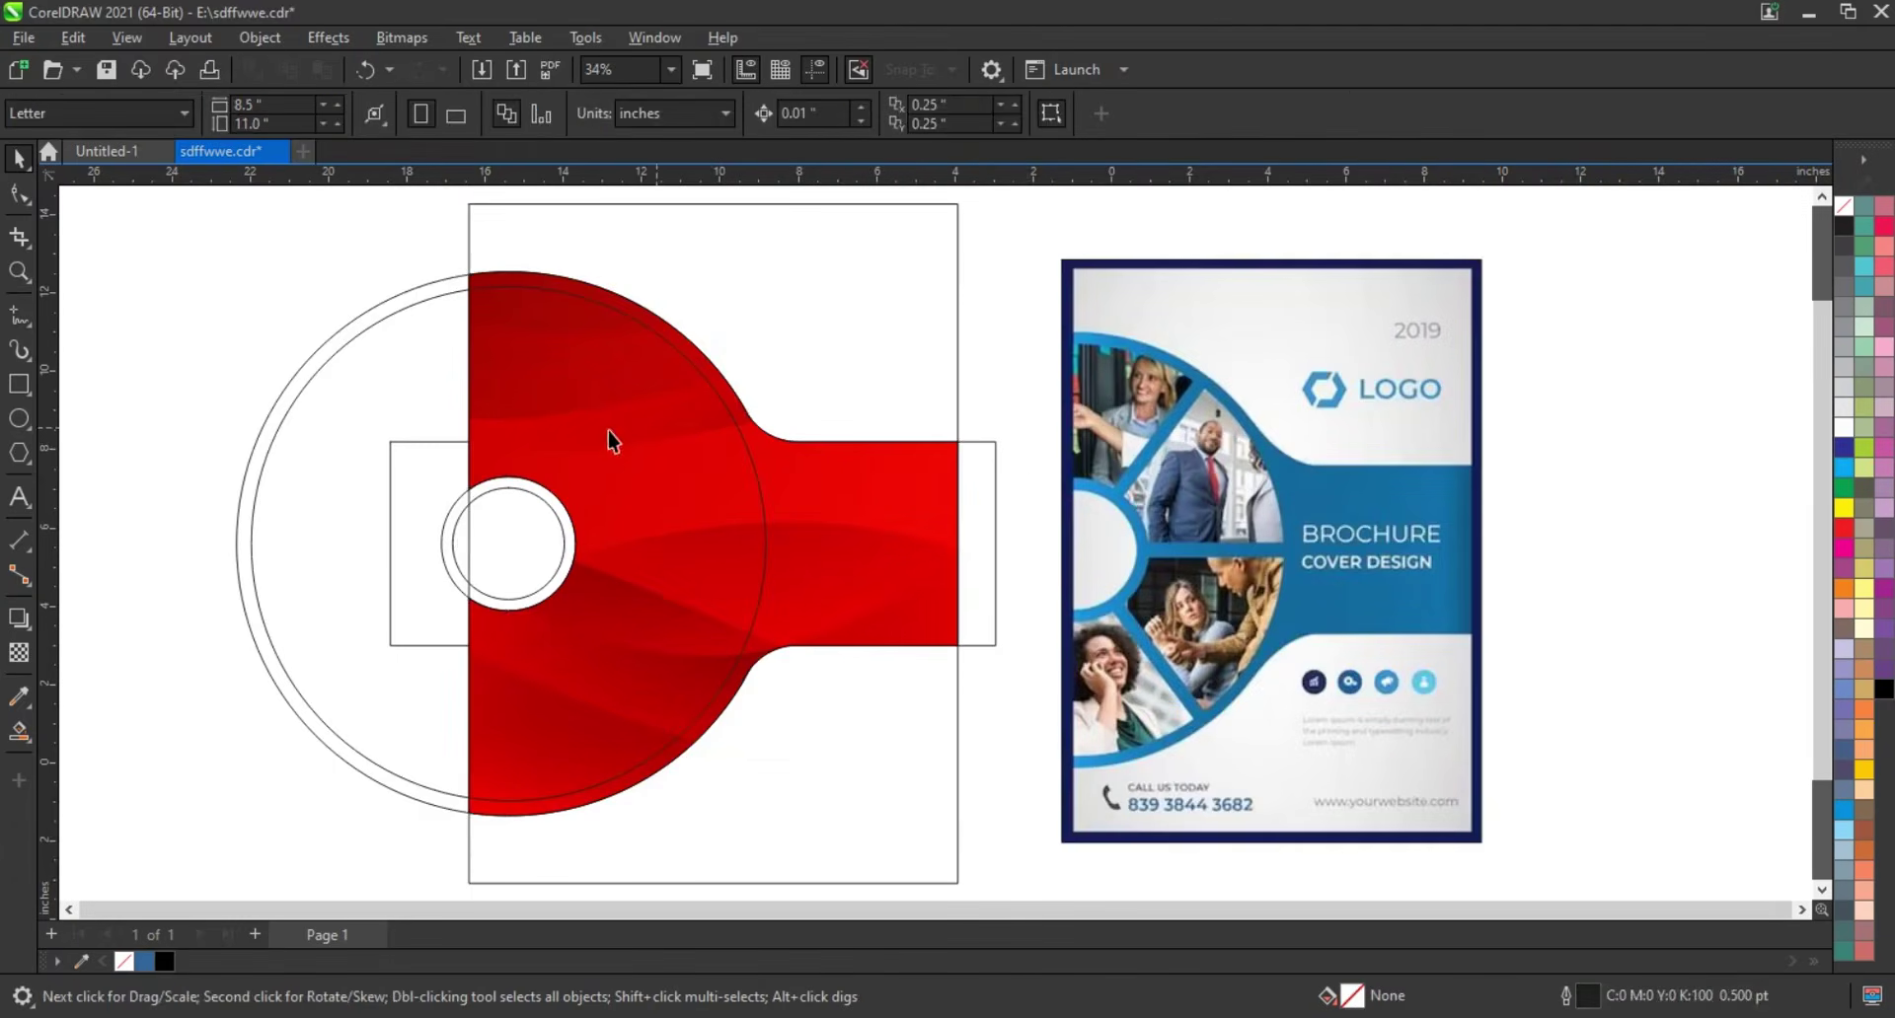
# Draw a narrow vertical rectangle about 0.33 × 14.5 inches and centre it on the large circles
pyautogui.click(22, 383)
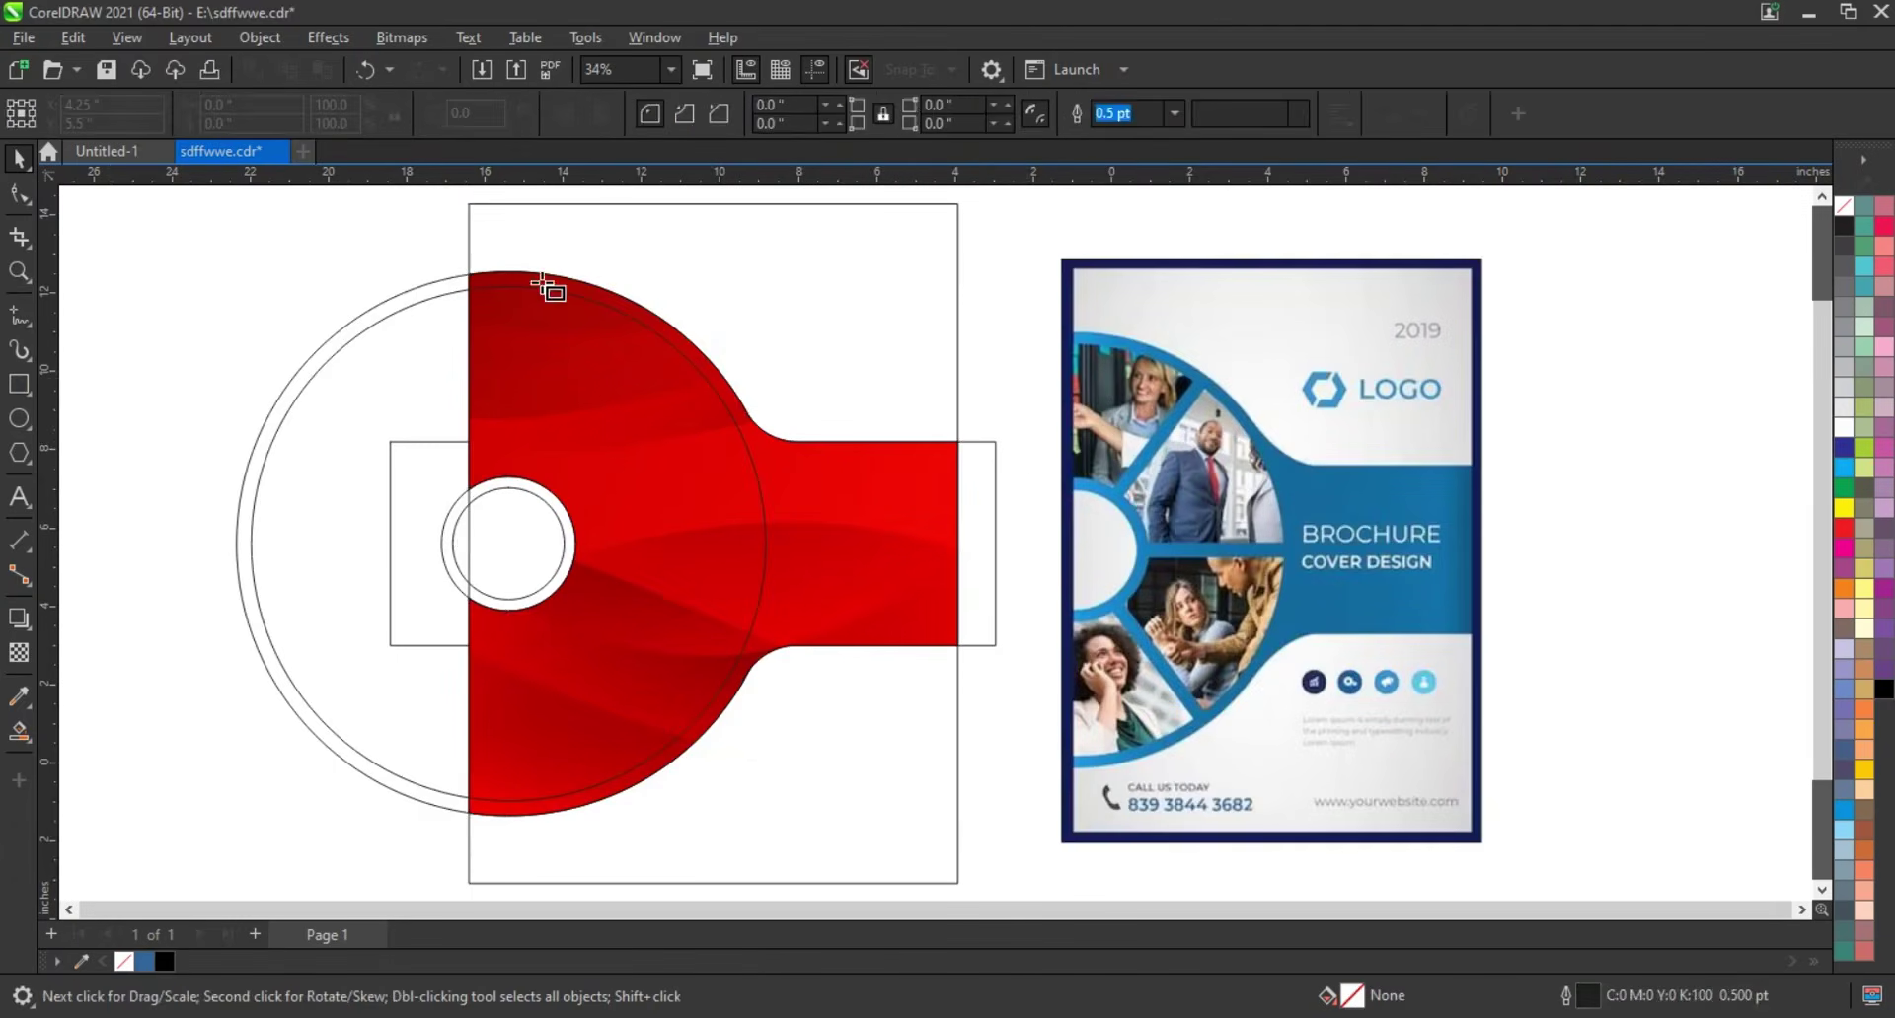
pyautogui.moveTo(471, 264); pyautogui.dragTo(485, 834)
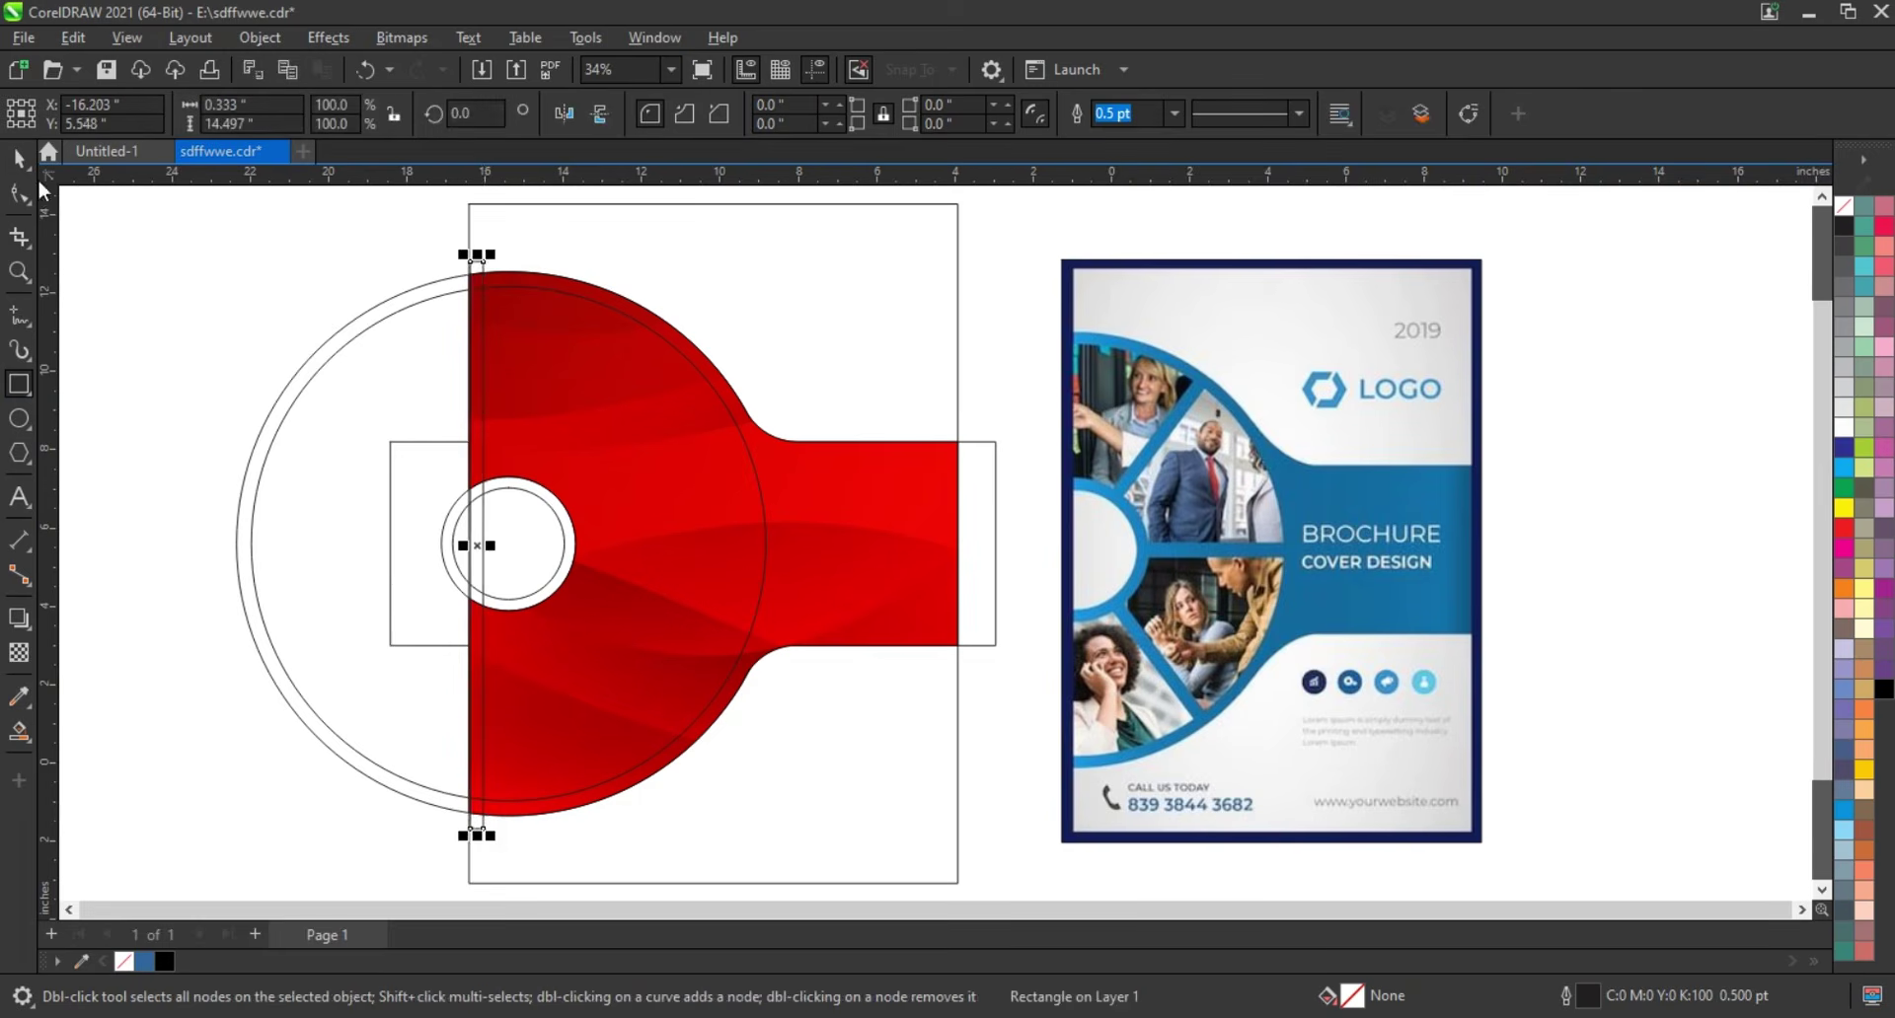
pyautogui.keyDown('shift'); pyautogui.click(517, 288); pyautogui.keyUp('shift')
pyautogui.press('c')
pyautogui.click(339, 253)
# Rotate the narrow bar 45° clockwise and add two copies, each a further 45° around the circle's centre
pyautogui.click(514, 334)
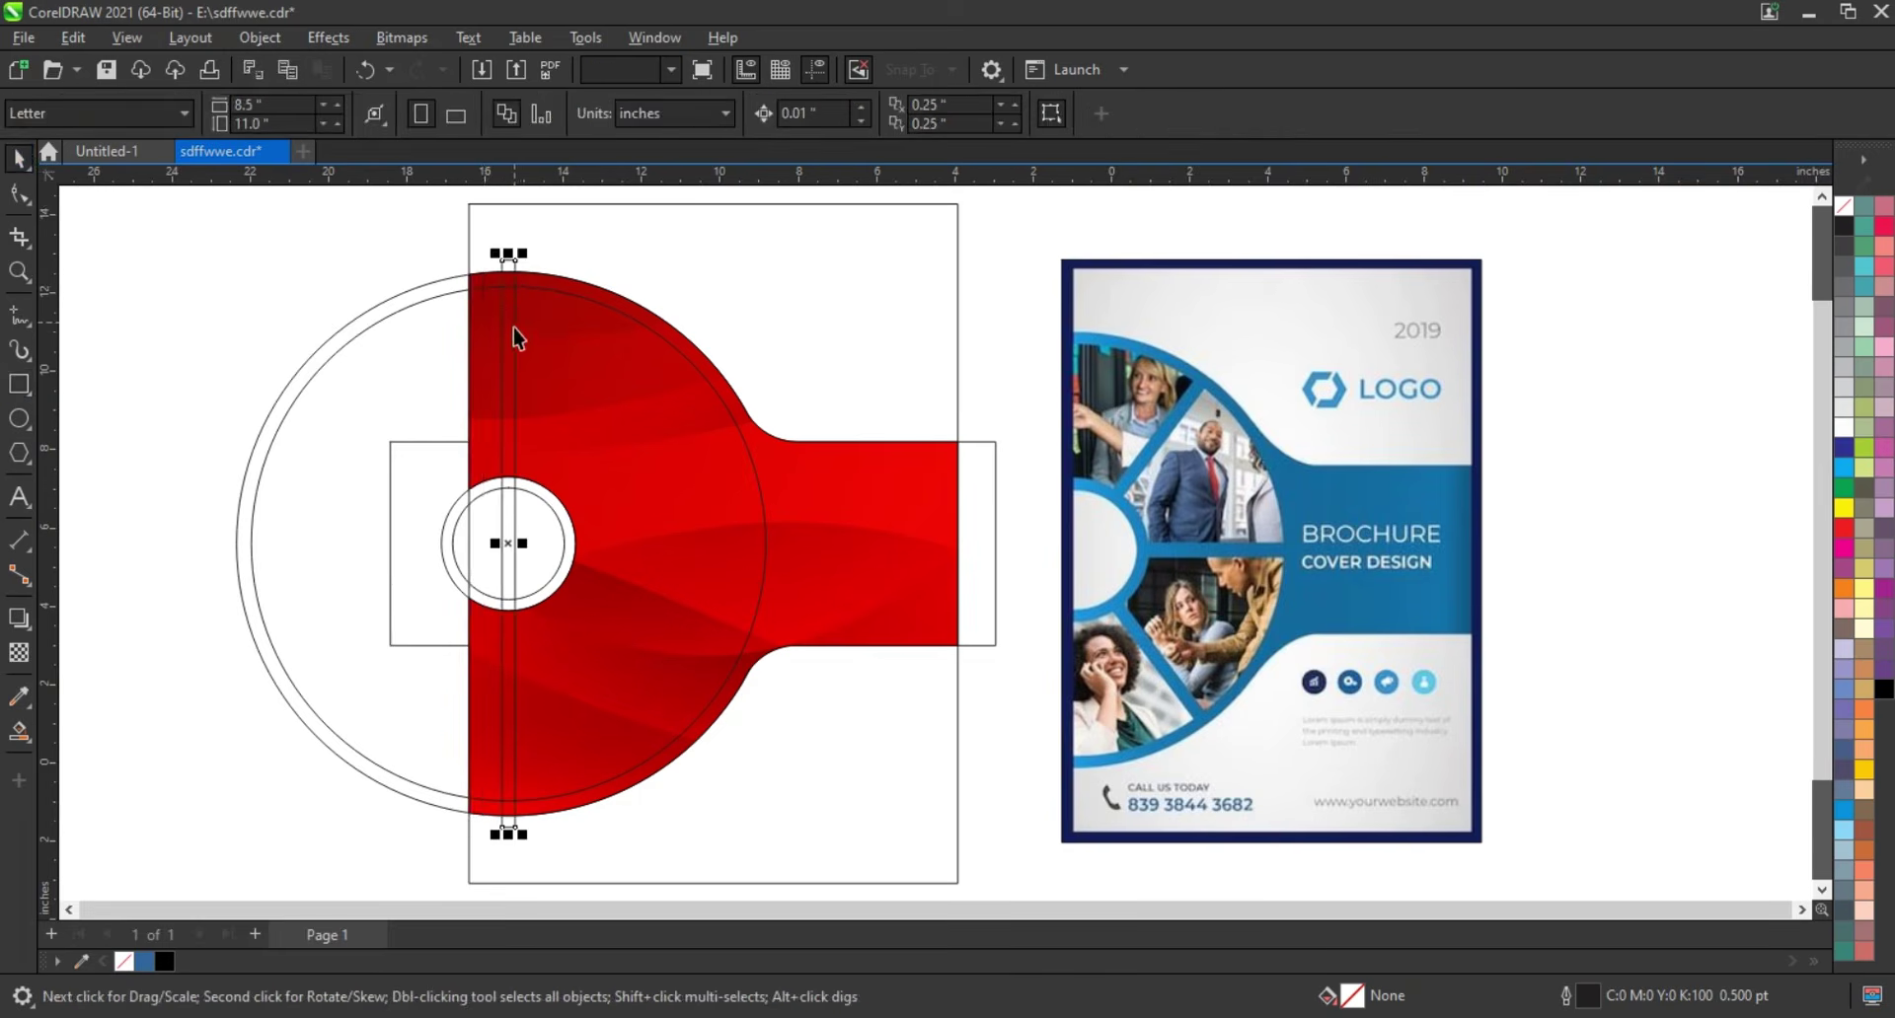
pyautogui.click(512, 332)
pyautogui.moveTo(518, 254); pyautogui.dragTo(668, 395)
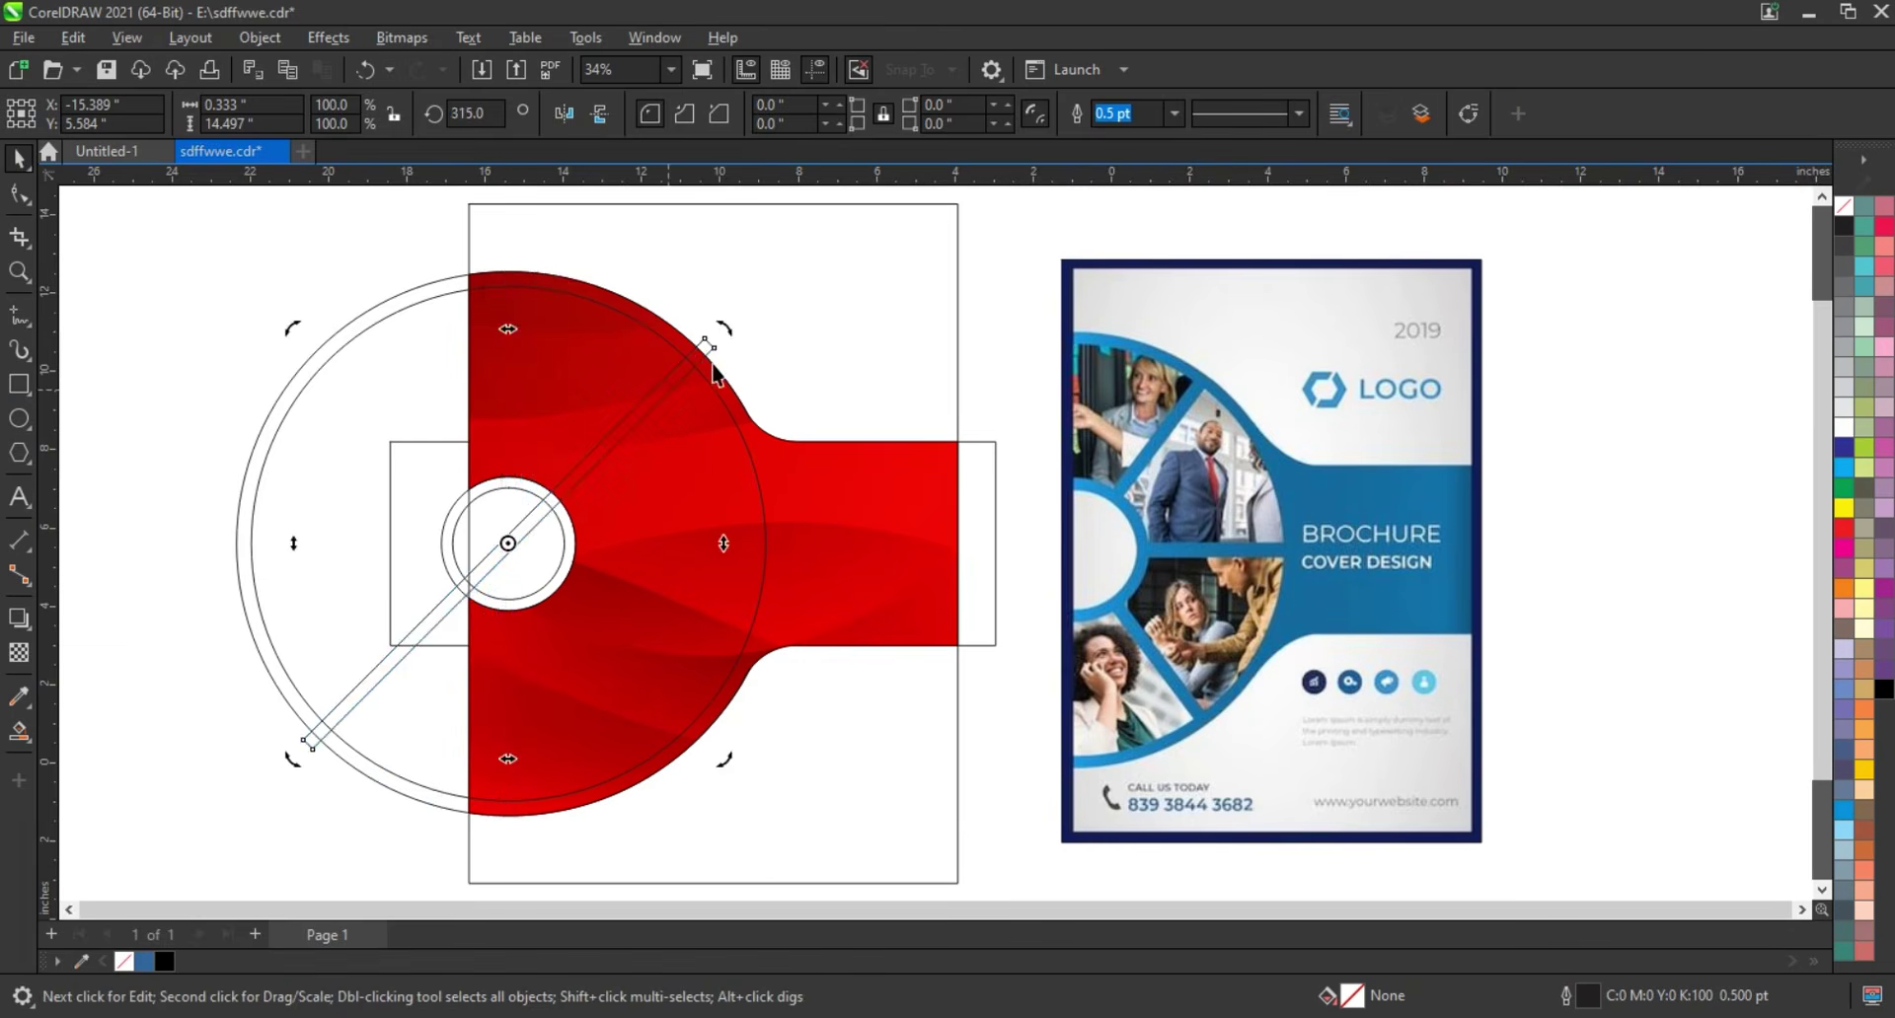
pyautogui.moveTo(723, 321); pyautogui.dragTo(795, 543)
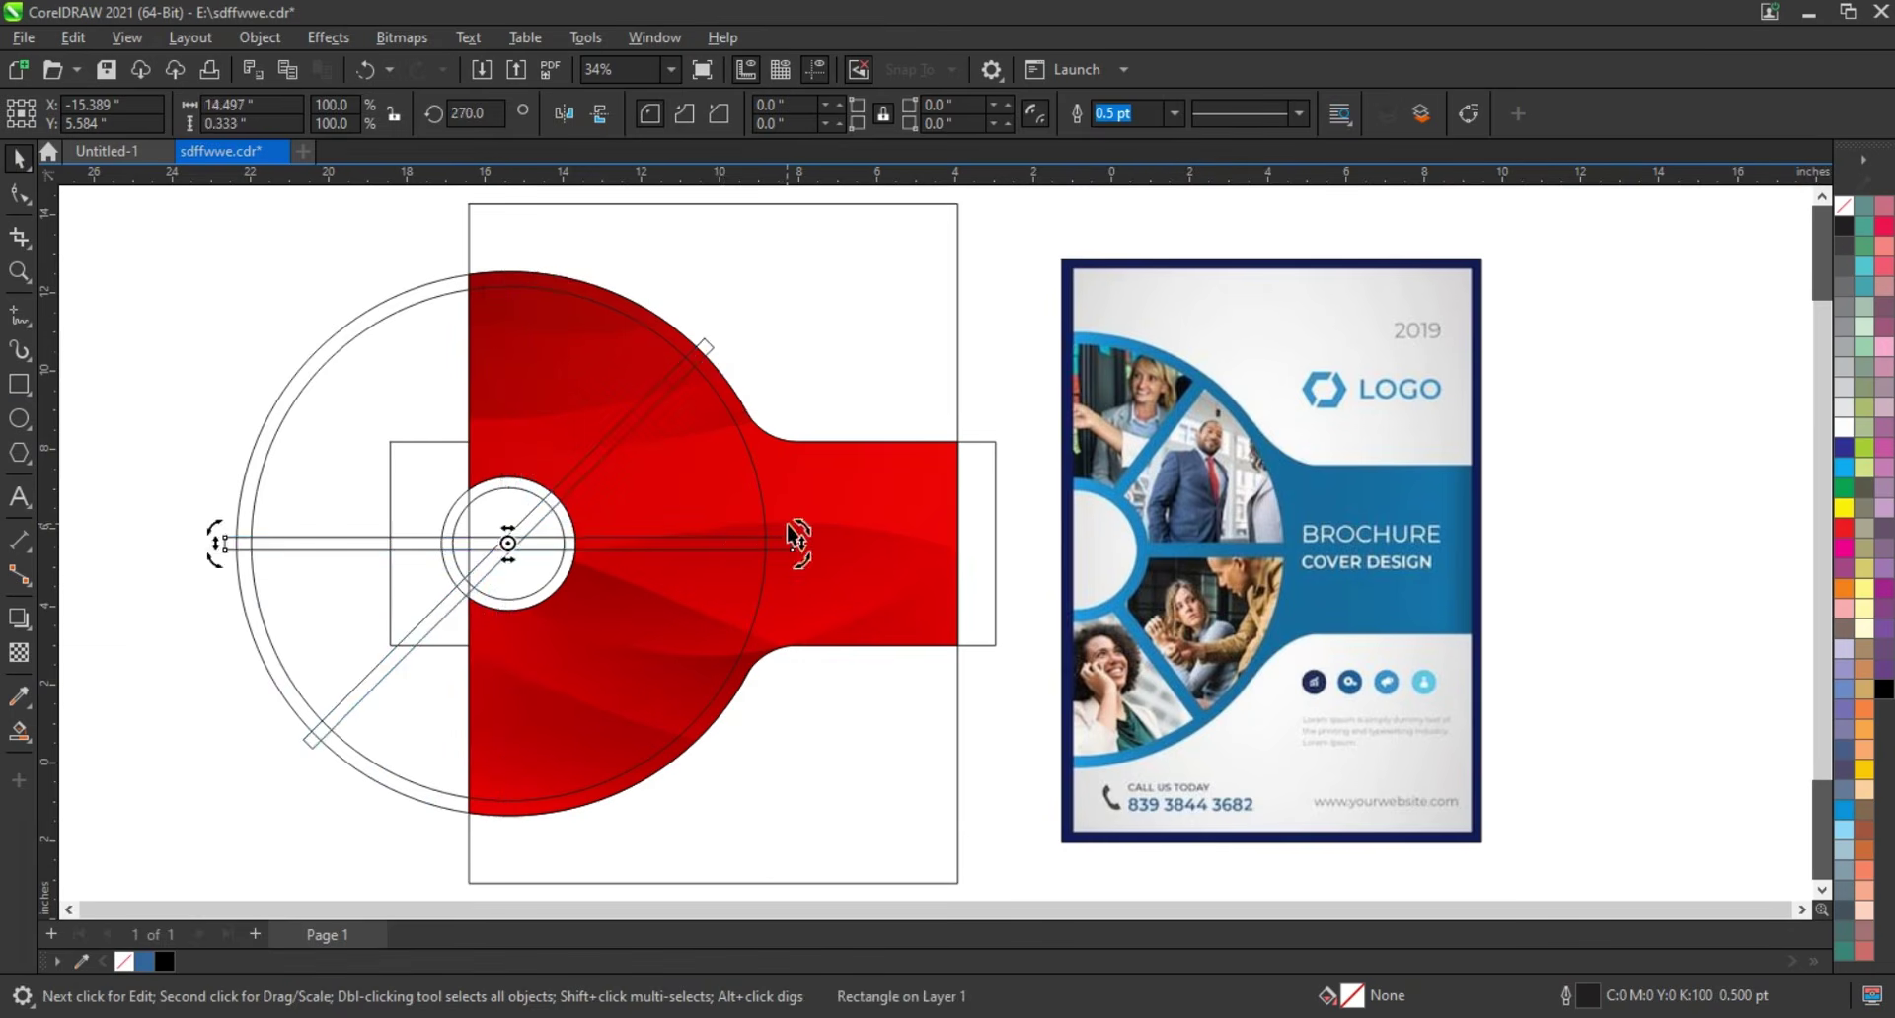
pyautogui.hotkey('ctrl', 'r')
pyautogui.click(201, 484)
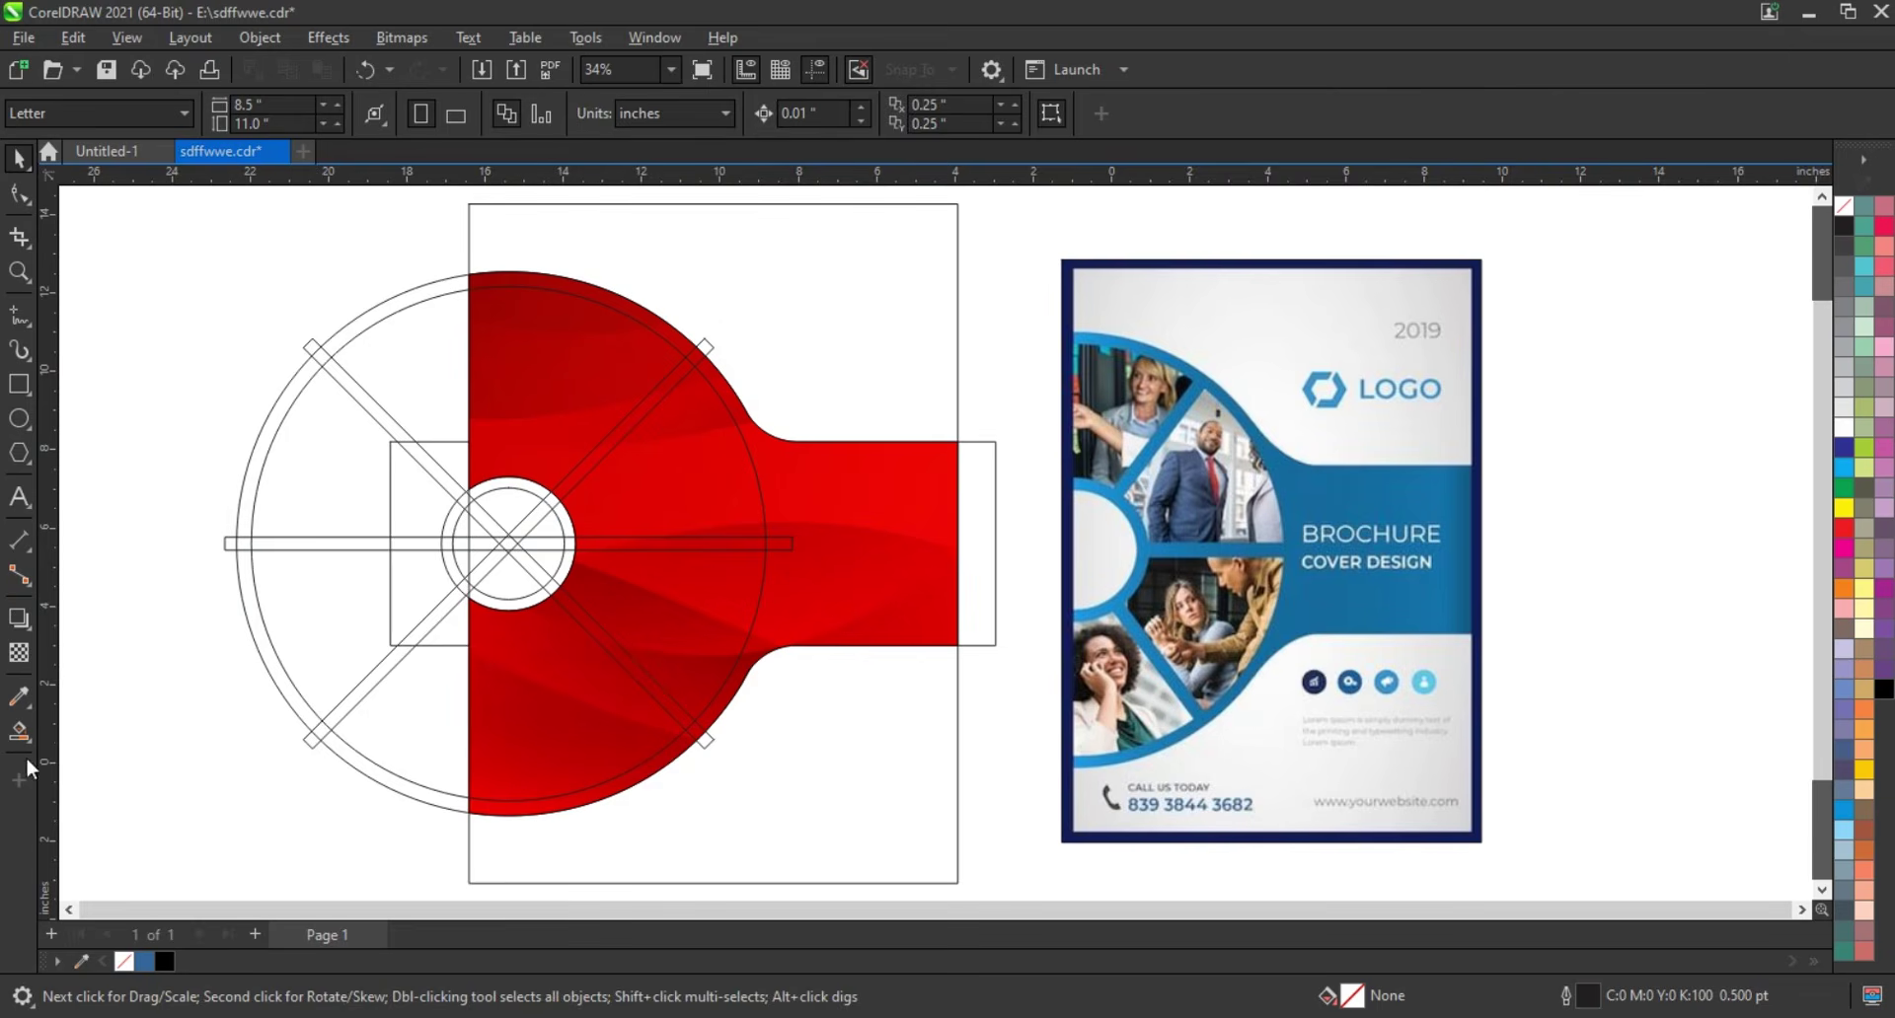
# Smart-fill the four sectors between the bars inside the tall rectangle with blue #336699
pyautogui.click(529, 428)
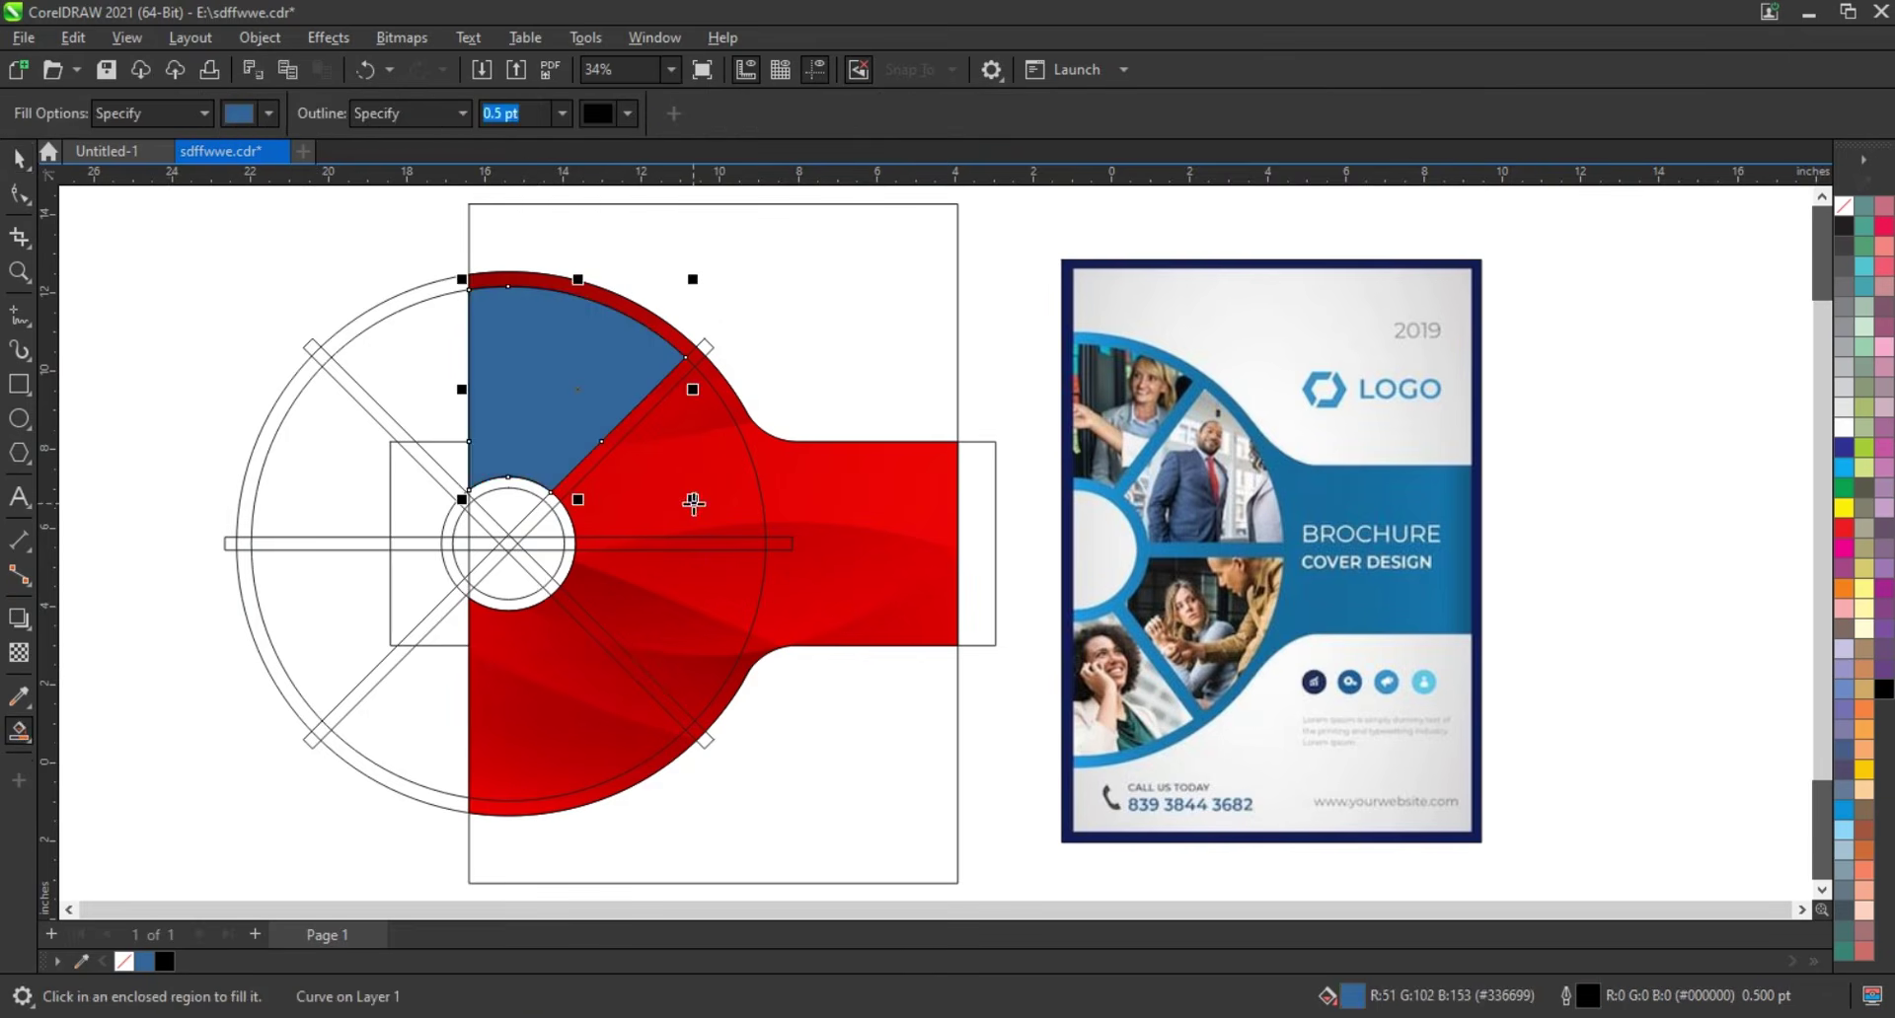
pyautogui.click(689, 500)
pyautogui.click(693, 602)
pyautogui.click(553, 684)
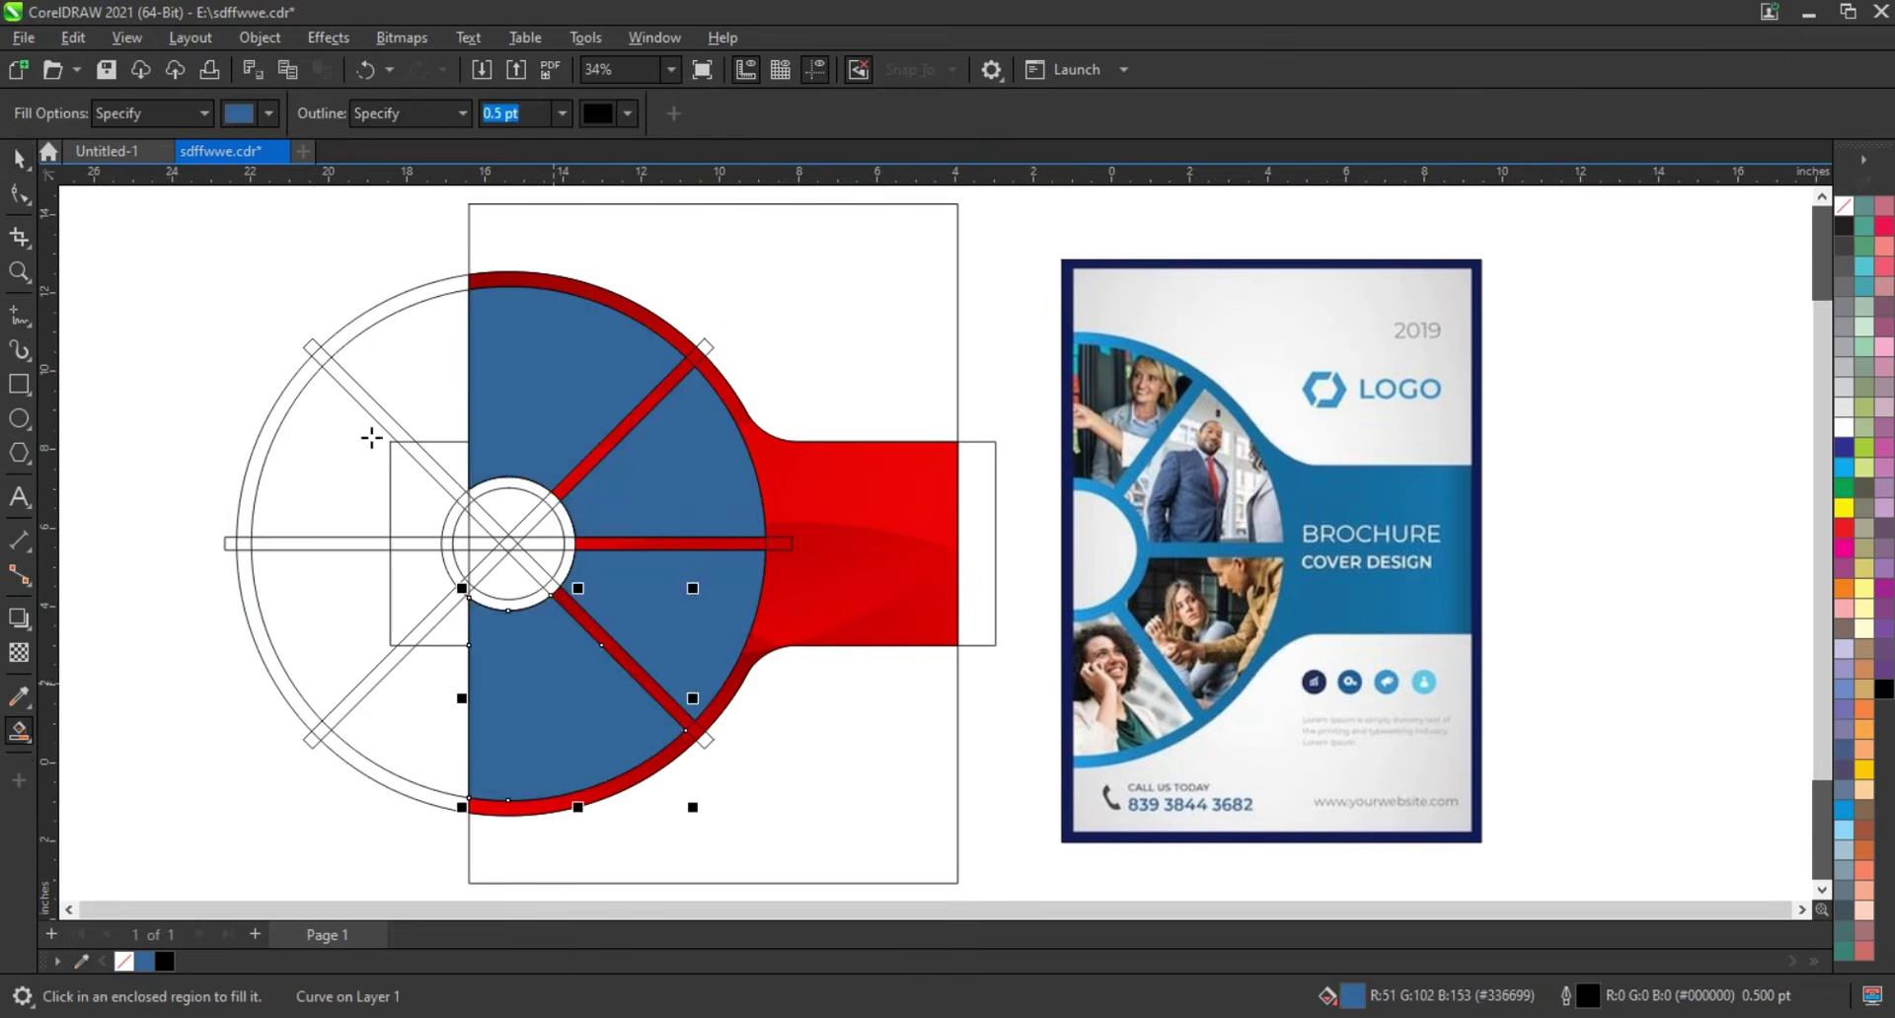
# Delete the two large construction circles, one diagonal bar and the wide band rectangle
pyautogui.click(18, 158)
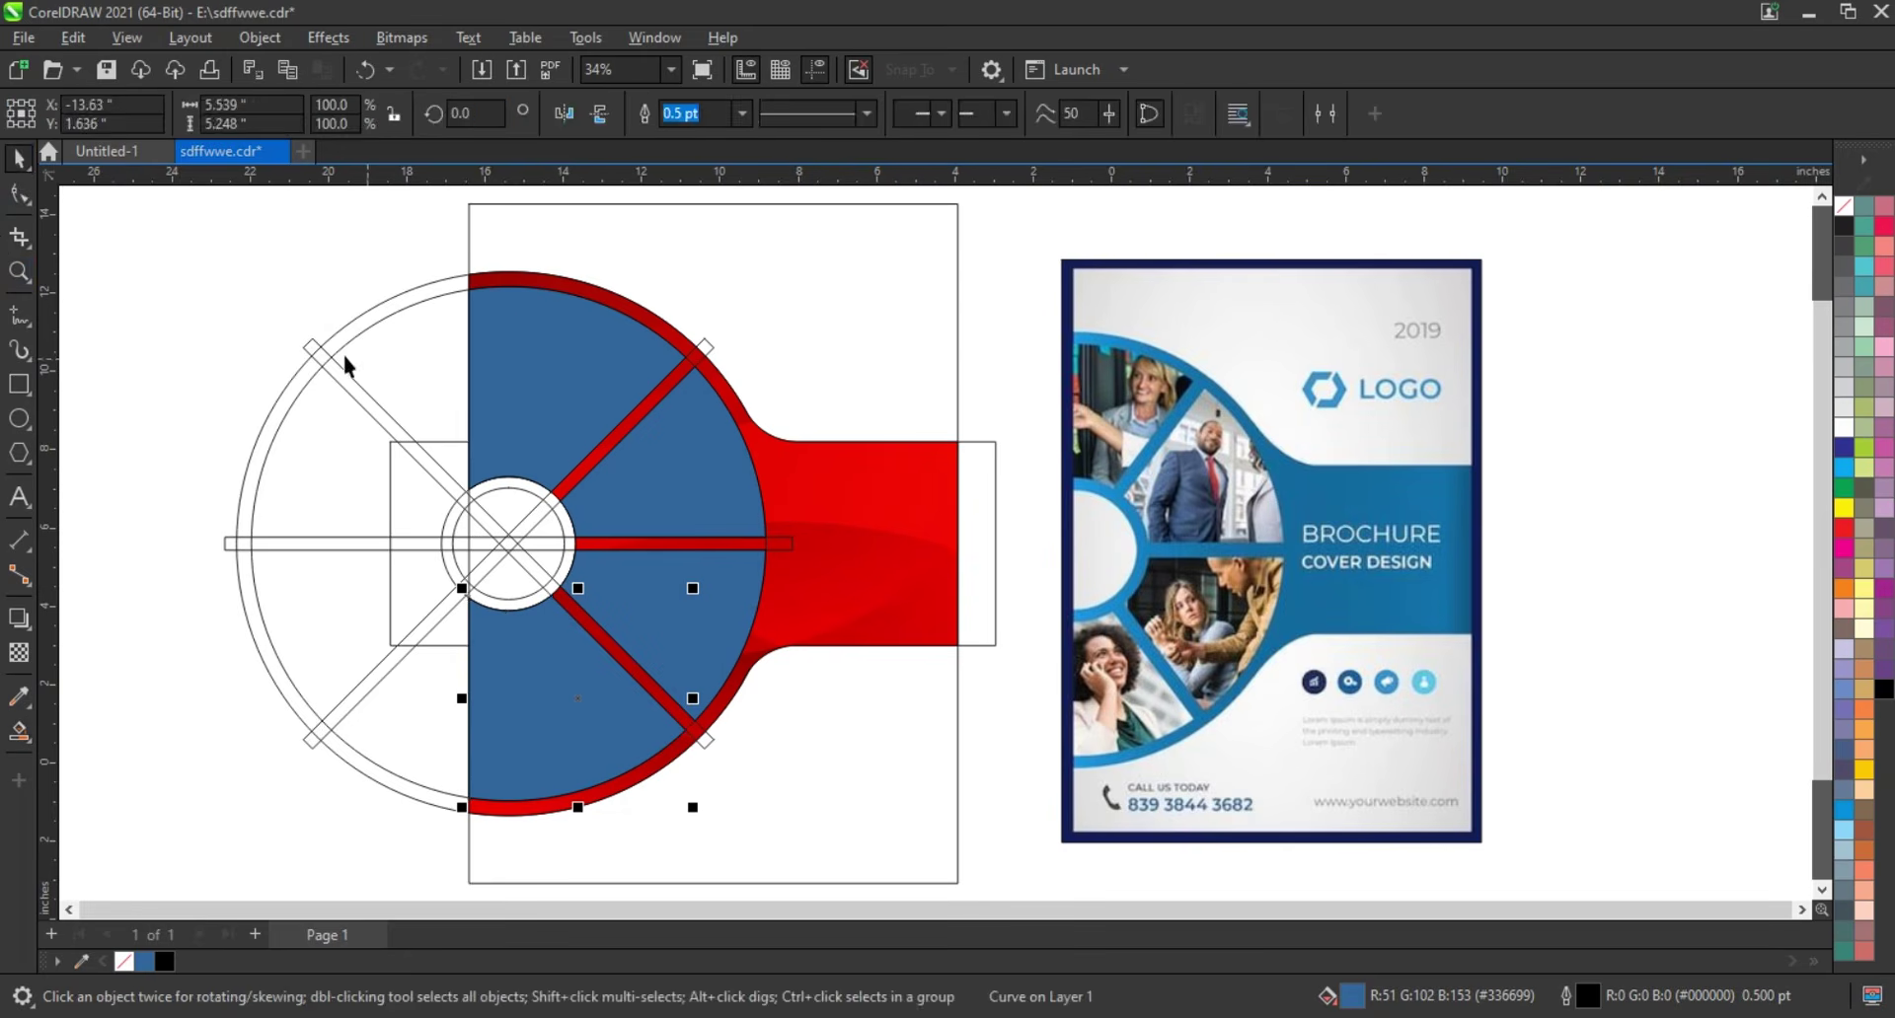
pyautogui.click(404, 462)
pyautogui.press('Delete')
pyautogui.click(405, 450)
pyautogui.press('Delete')
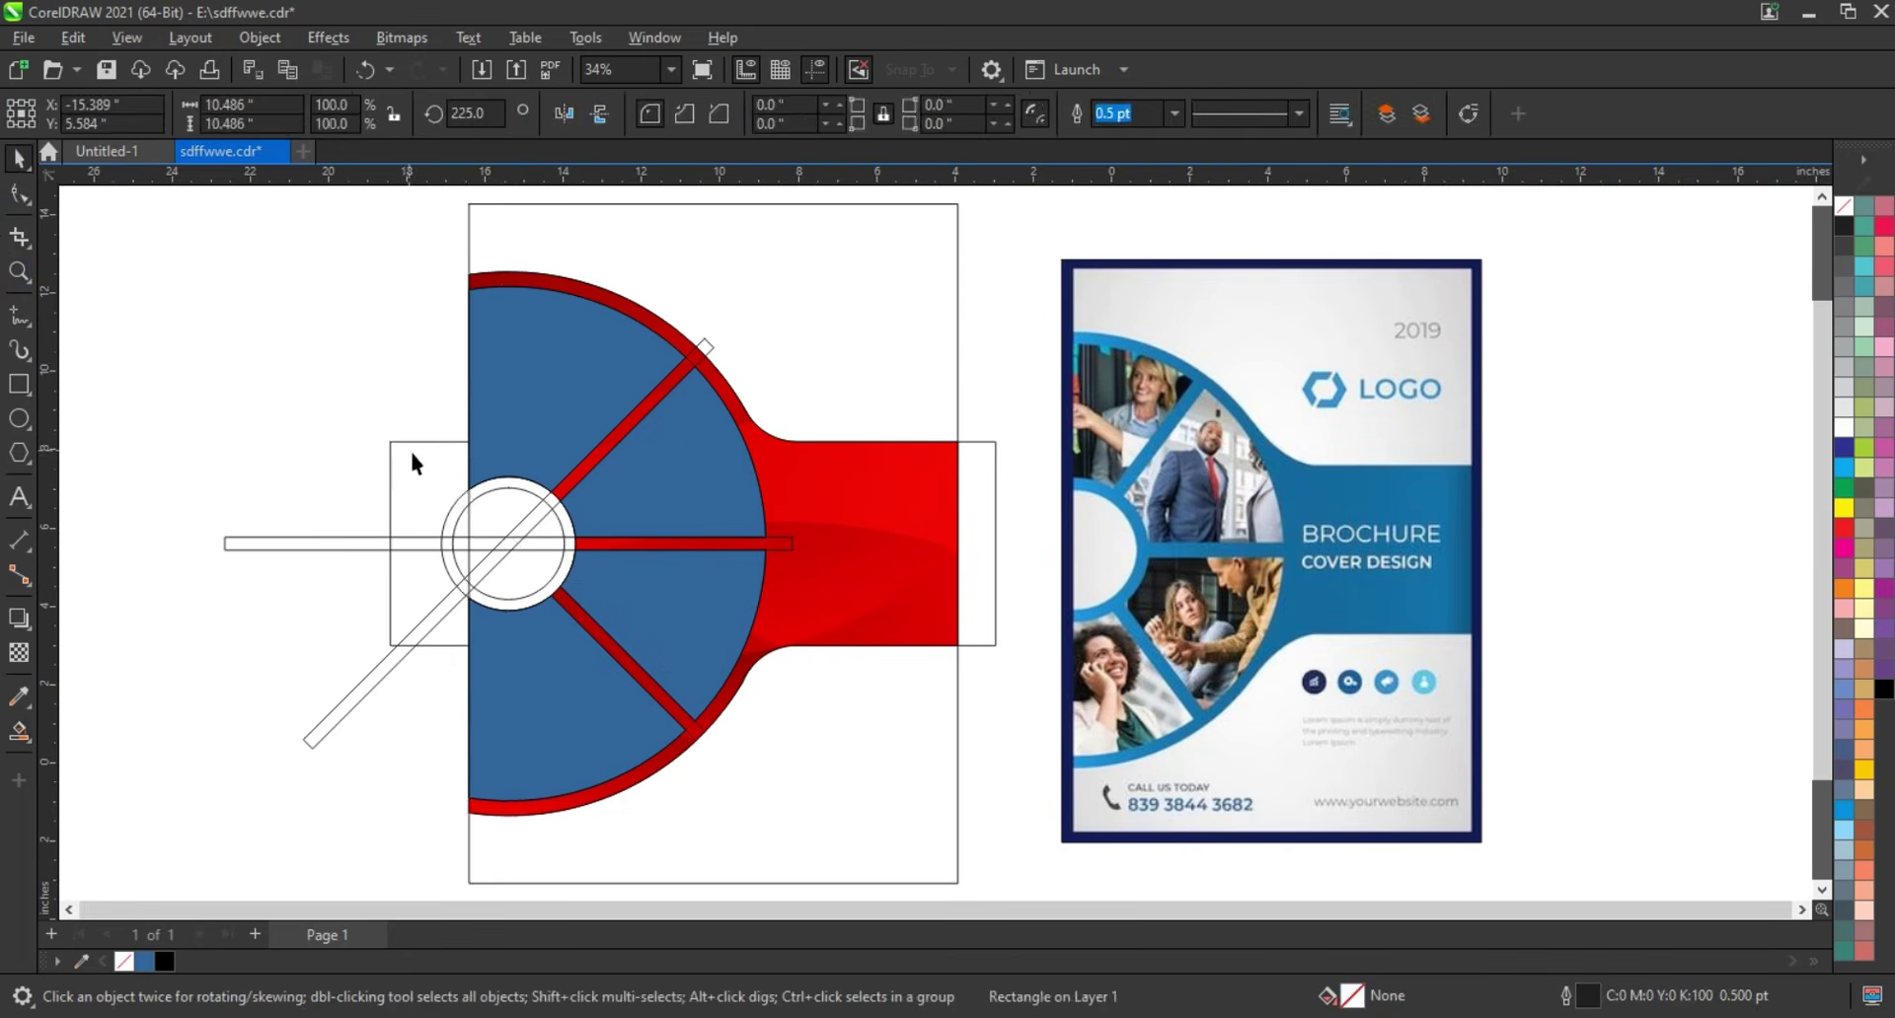
pyautogui.click(406, 442)
pyautogui.press('Delete')
# Delete the horizontal bar, both small centre circles and the remaining diagonal bar
pyautogui.click(399, 543)
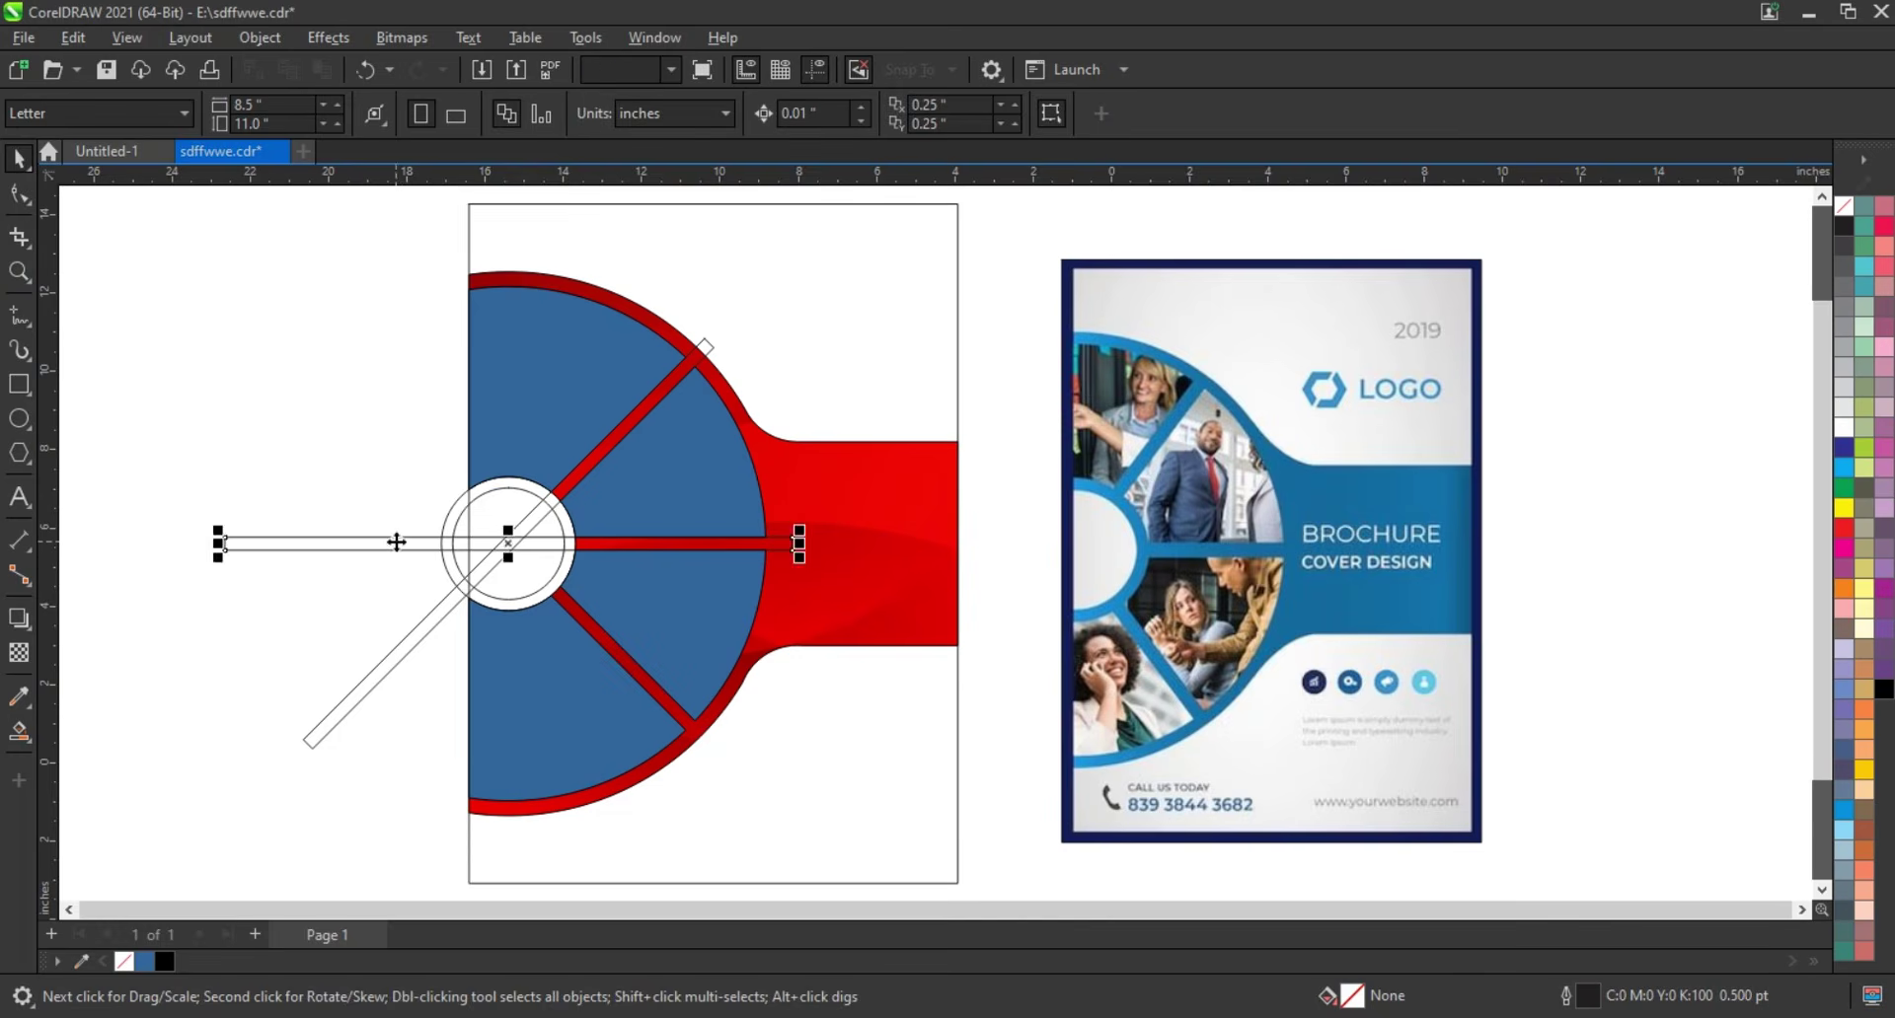
pyautogui.press('Delete')
pyautogui.click(452, 553)
pyautogui.press('Delete')
pyautogui.click(440, 554)
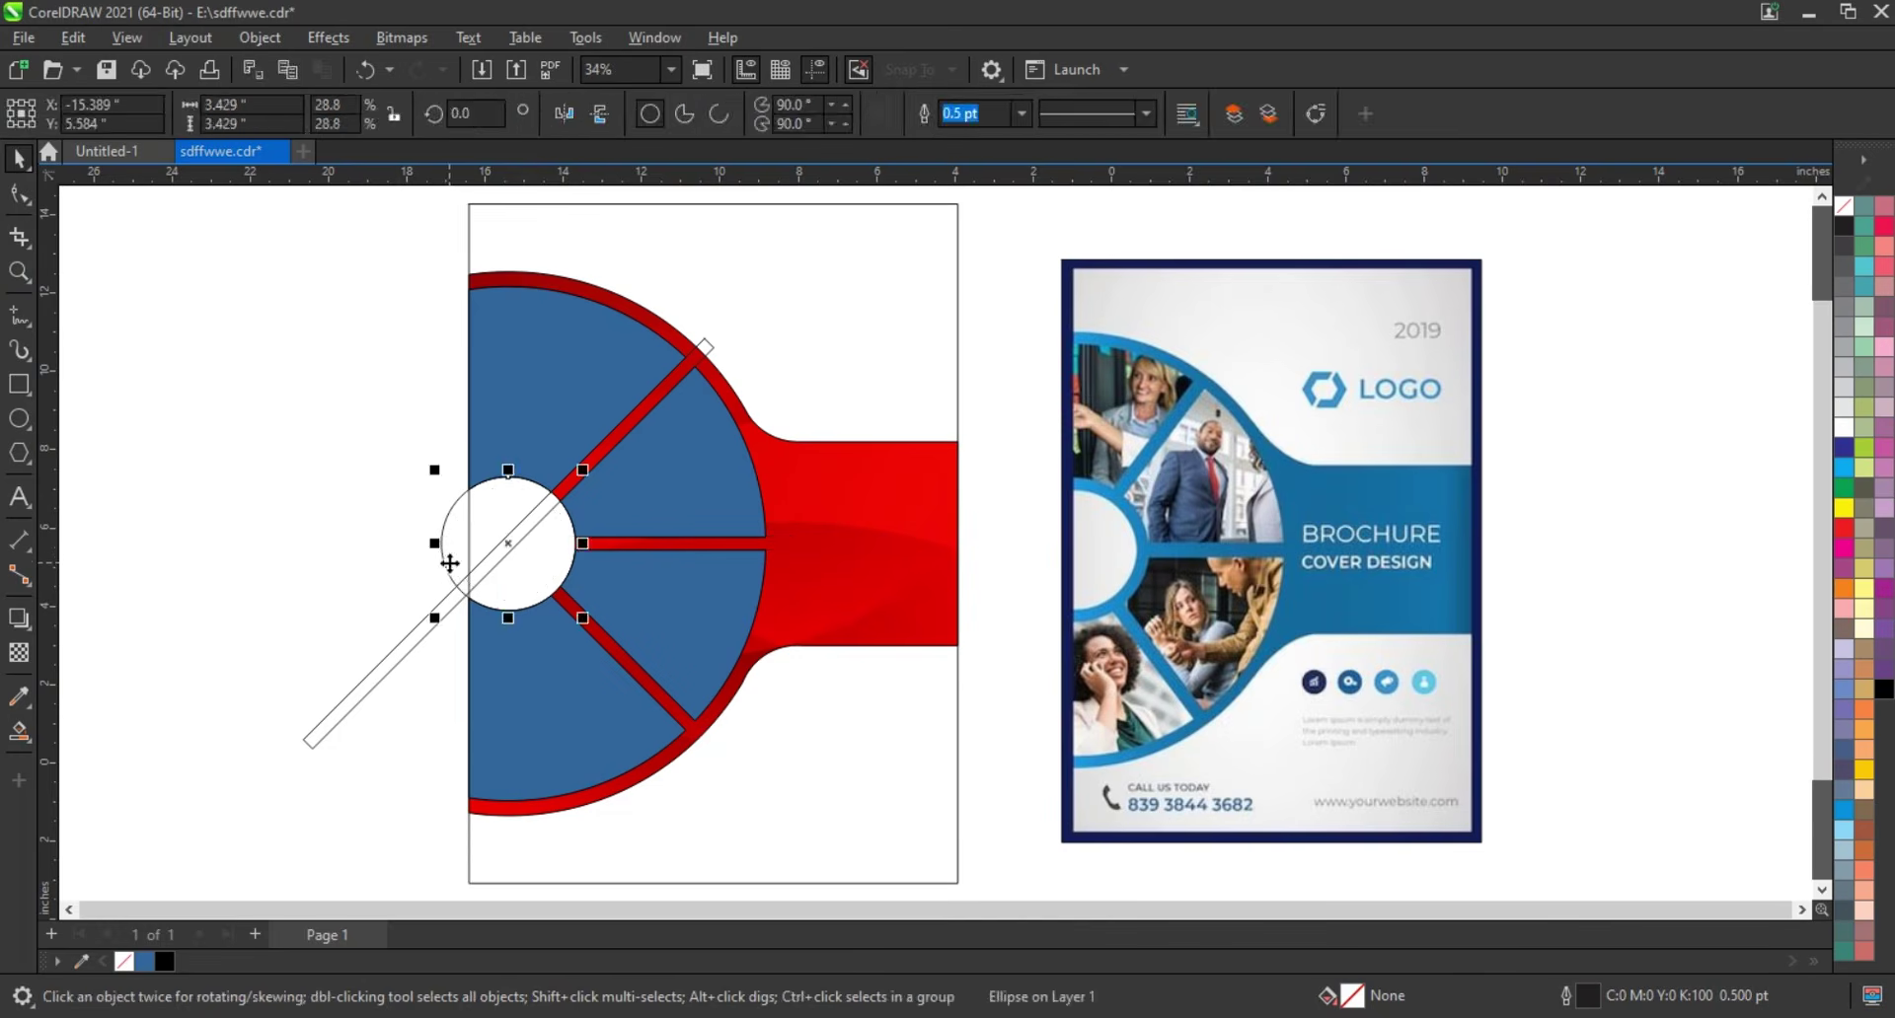
pyautogui.press('Delete')
pyautogui.click(446, 596)
pyautogui.press('Delete')
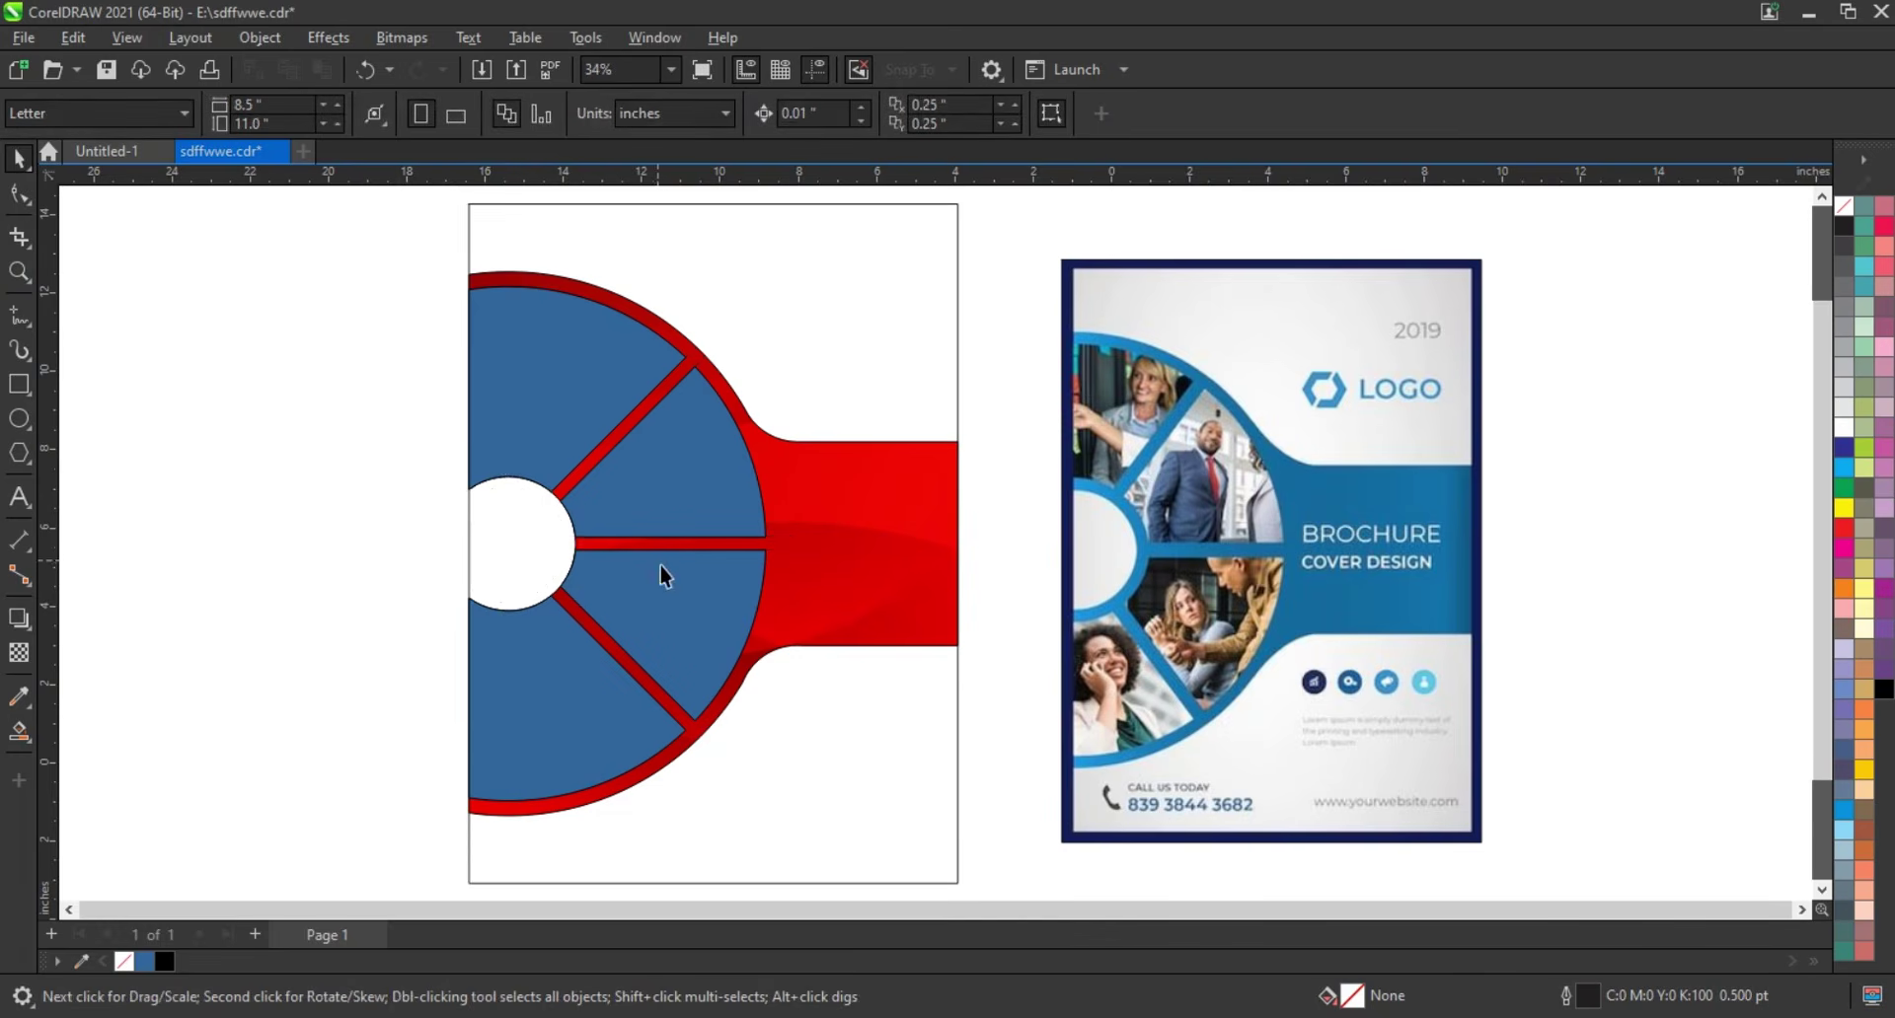
# Fill the four wheel sectors with white and change their outline colour
pyautogui.click(664, 572)
pyautogui.keyDown('shift'); pyautogui.click(681, 490); pyautogui.keyUp('shift')
pyautogui.keyDown('shift'); pyautogui.click(542, 651); pyautogui.keyUp('shift')
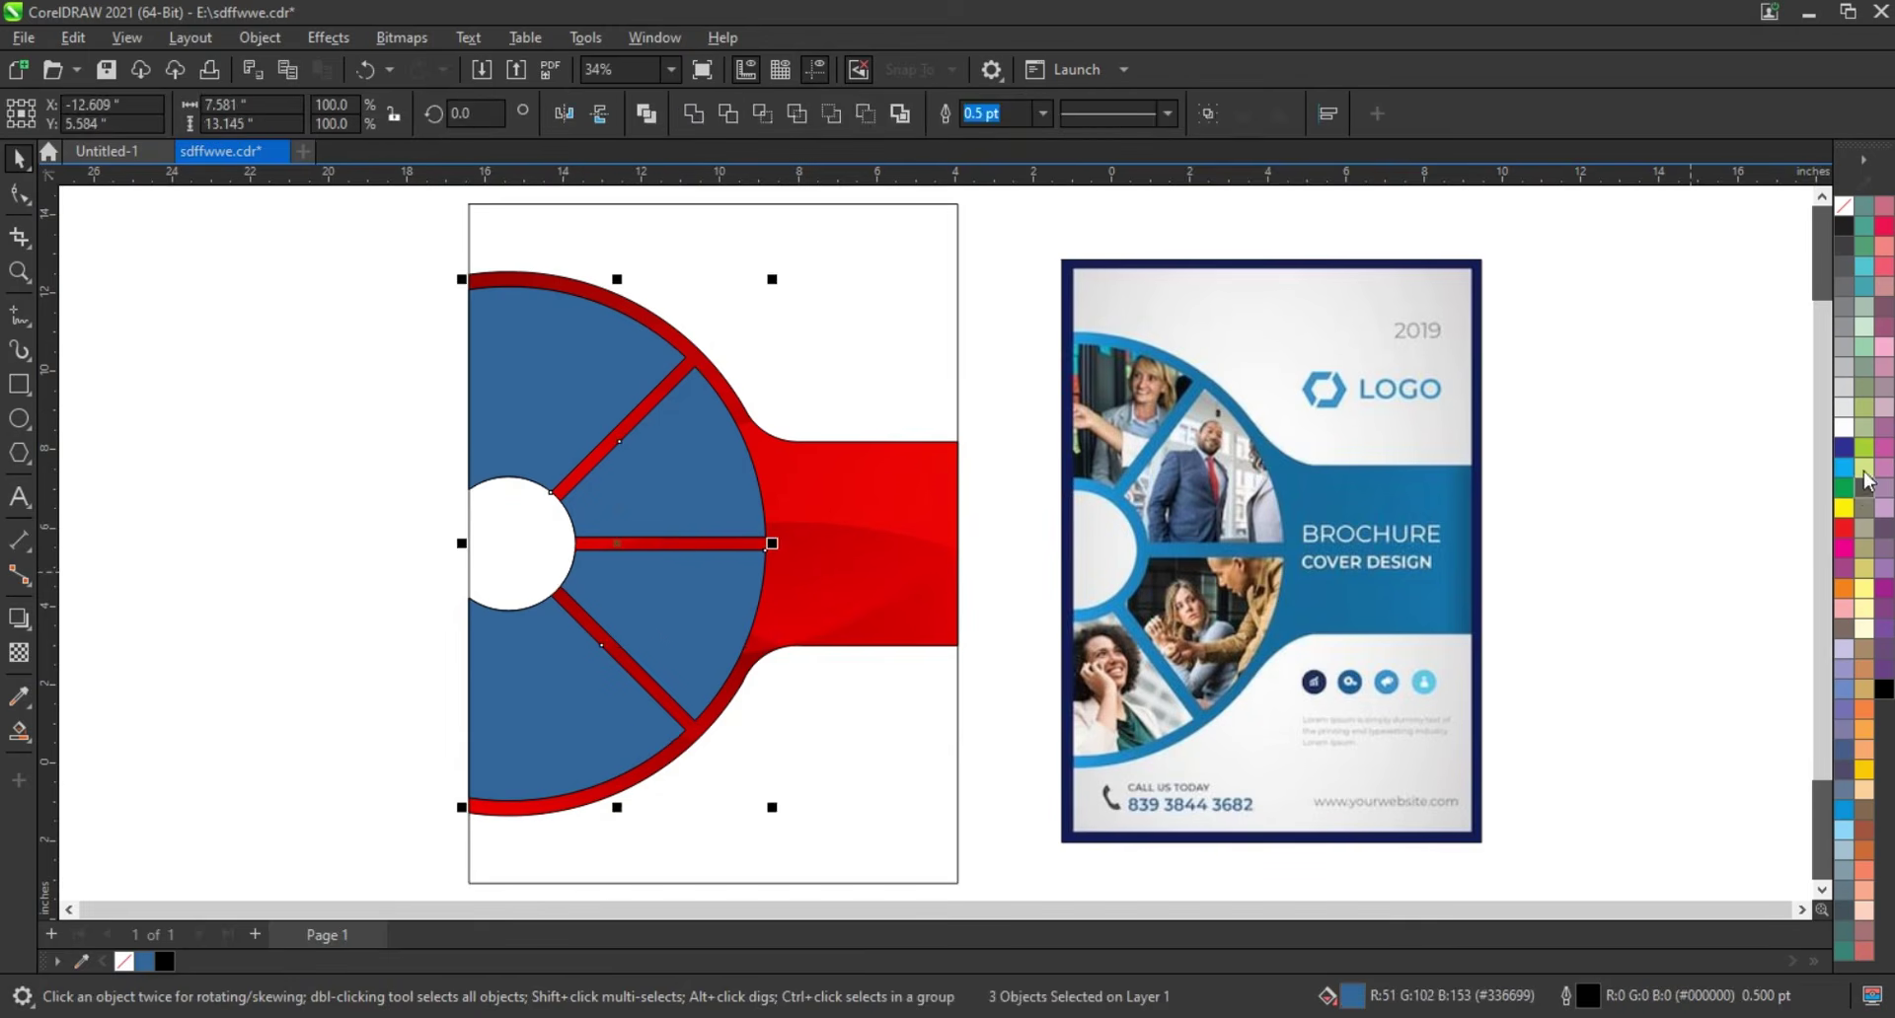
pyautogui.click(1852, 434)
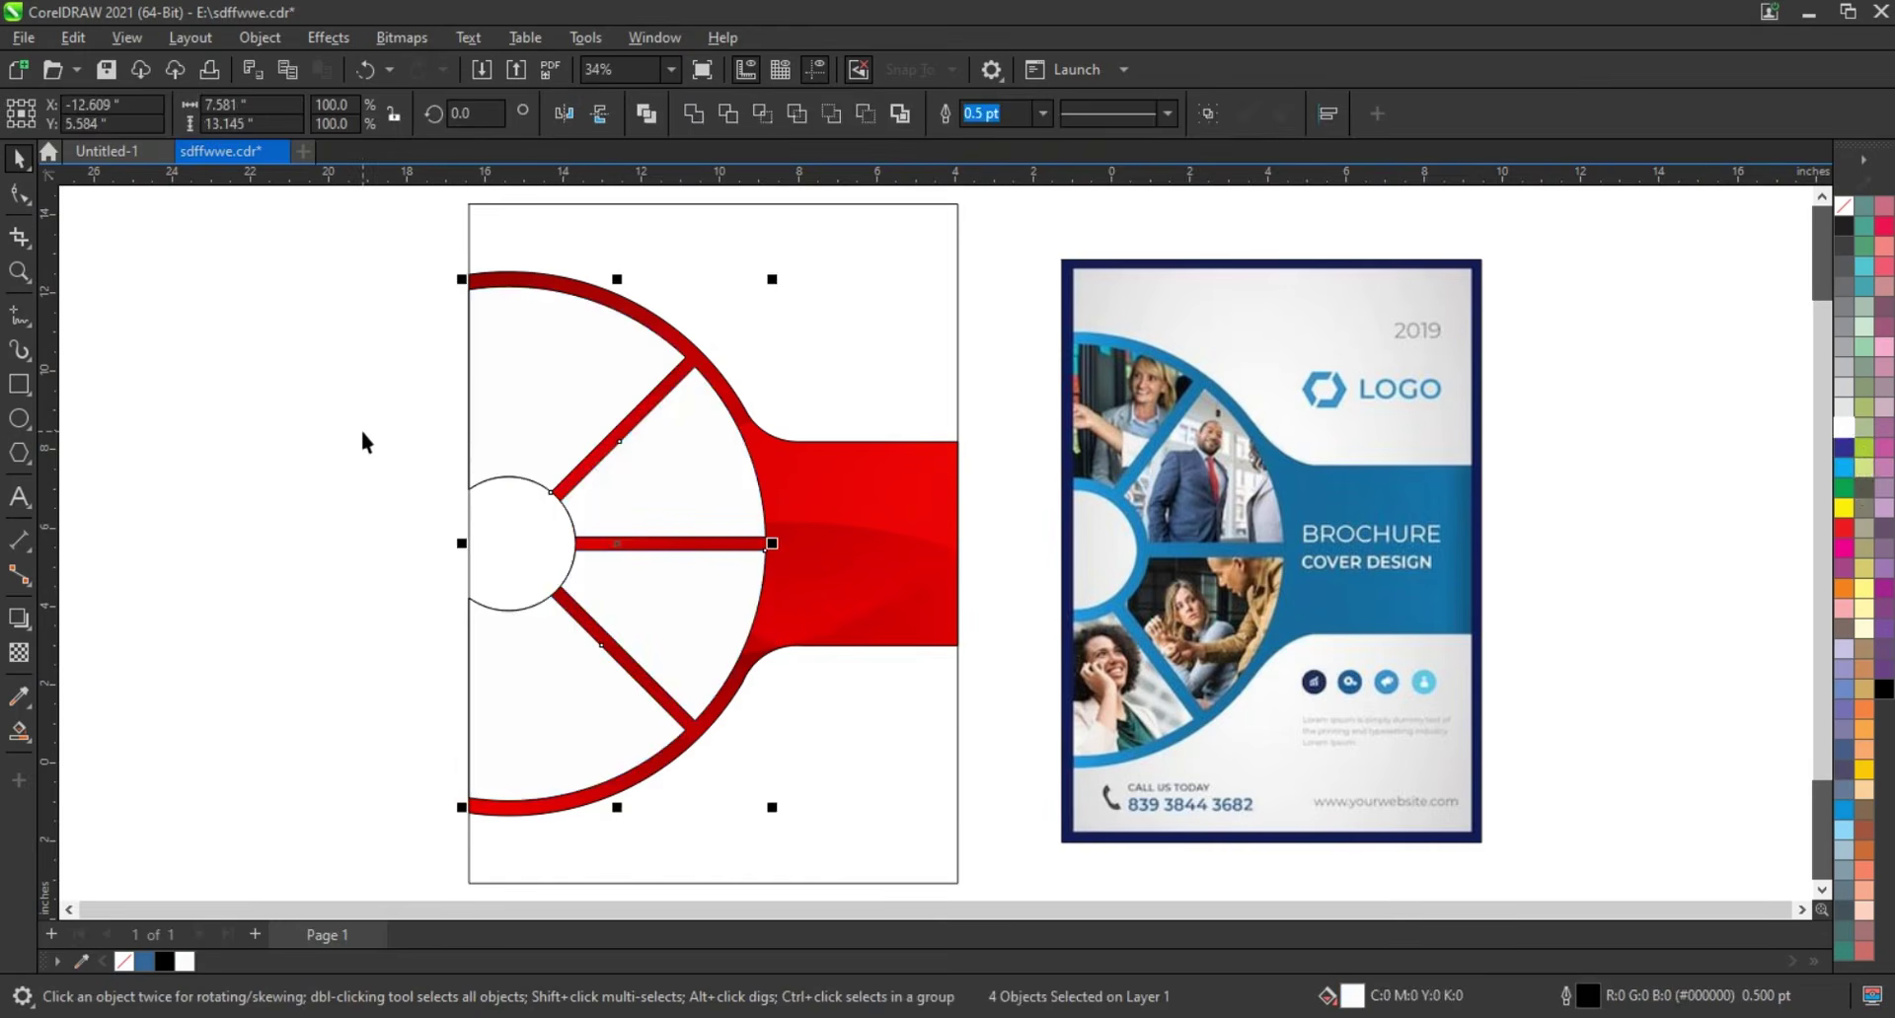
pyautogui.rightClick(1844, 217)
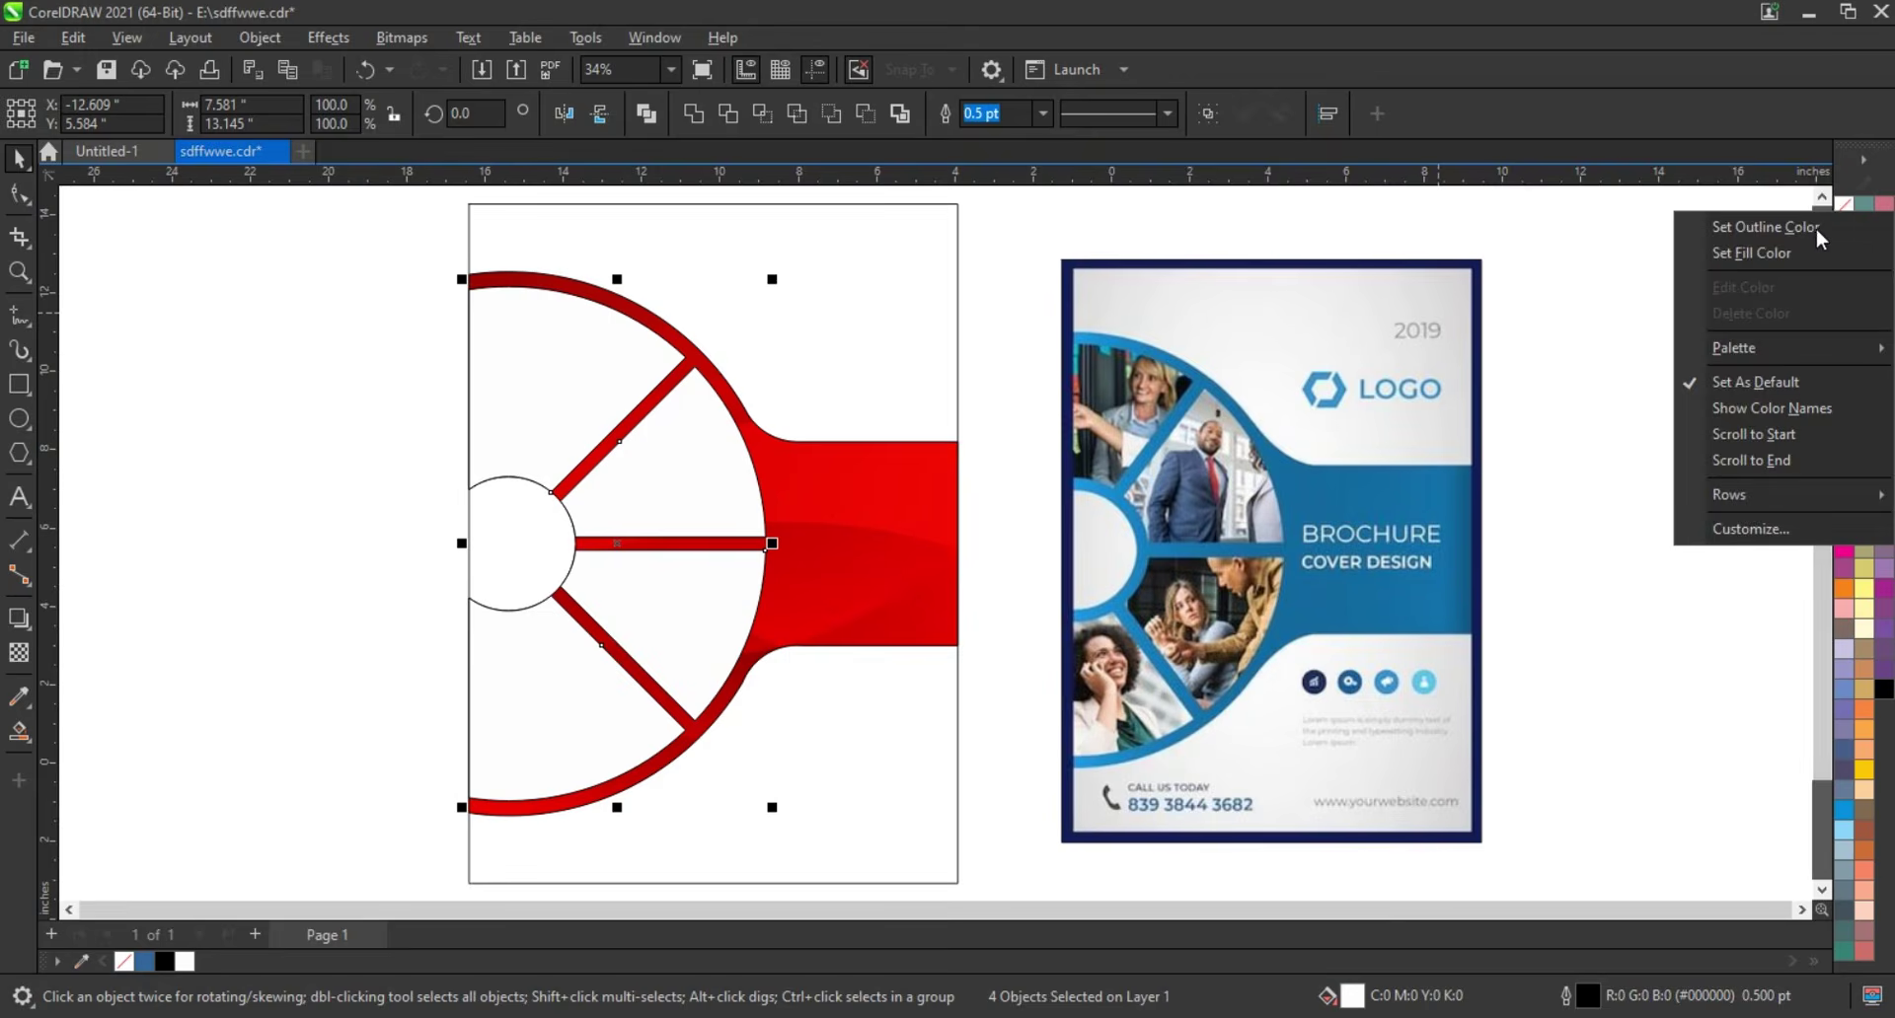
pyautogui.click(1821, 237)
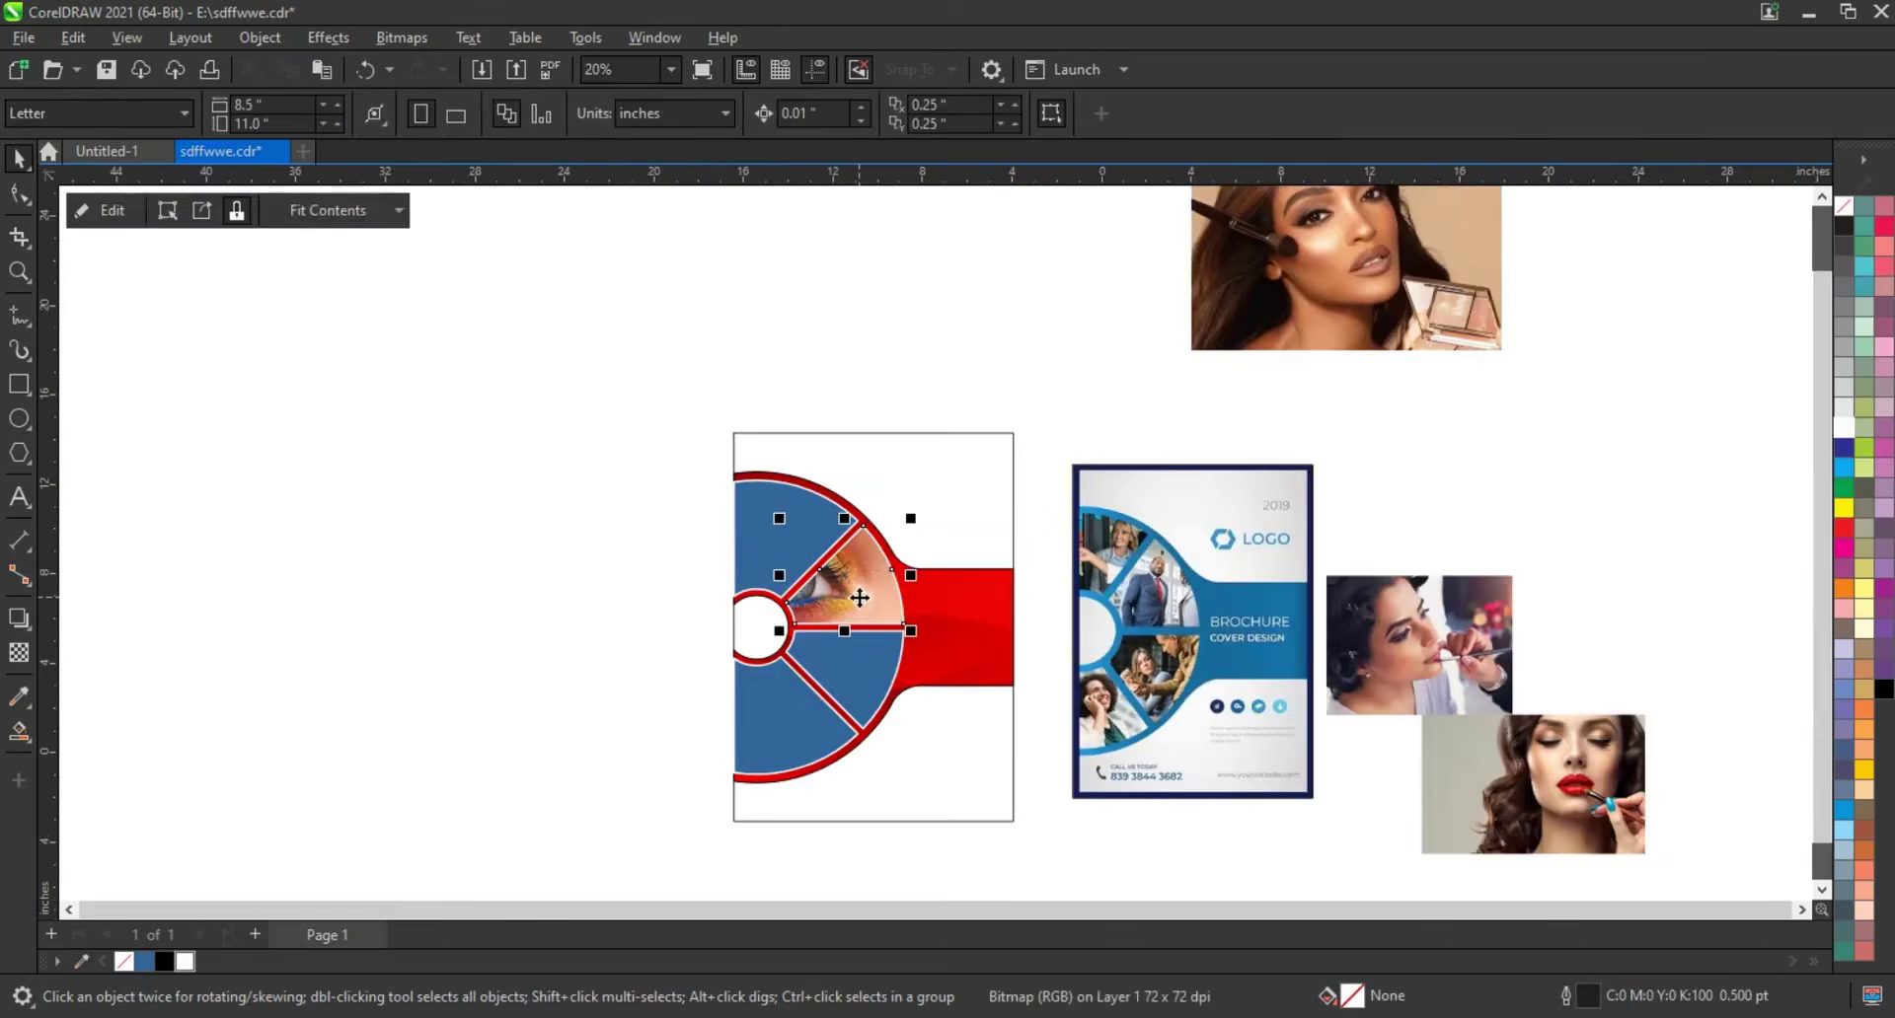
# Shrink the eye make-up photo inside the upper right sector's PowerClip so the eye fits the sector
pyautogui.keyDown('ctrl'); pyautogui.click(859, 596); pyautogui.keyUp('ctrl')
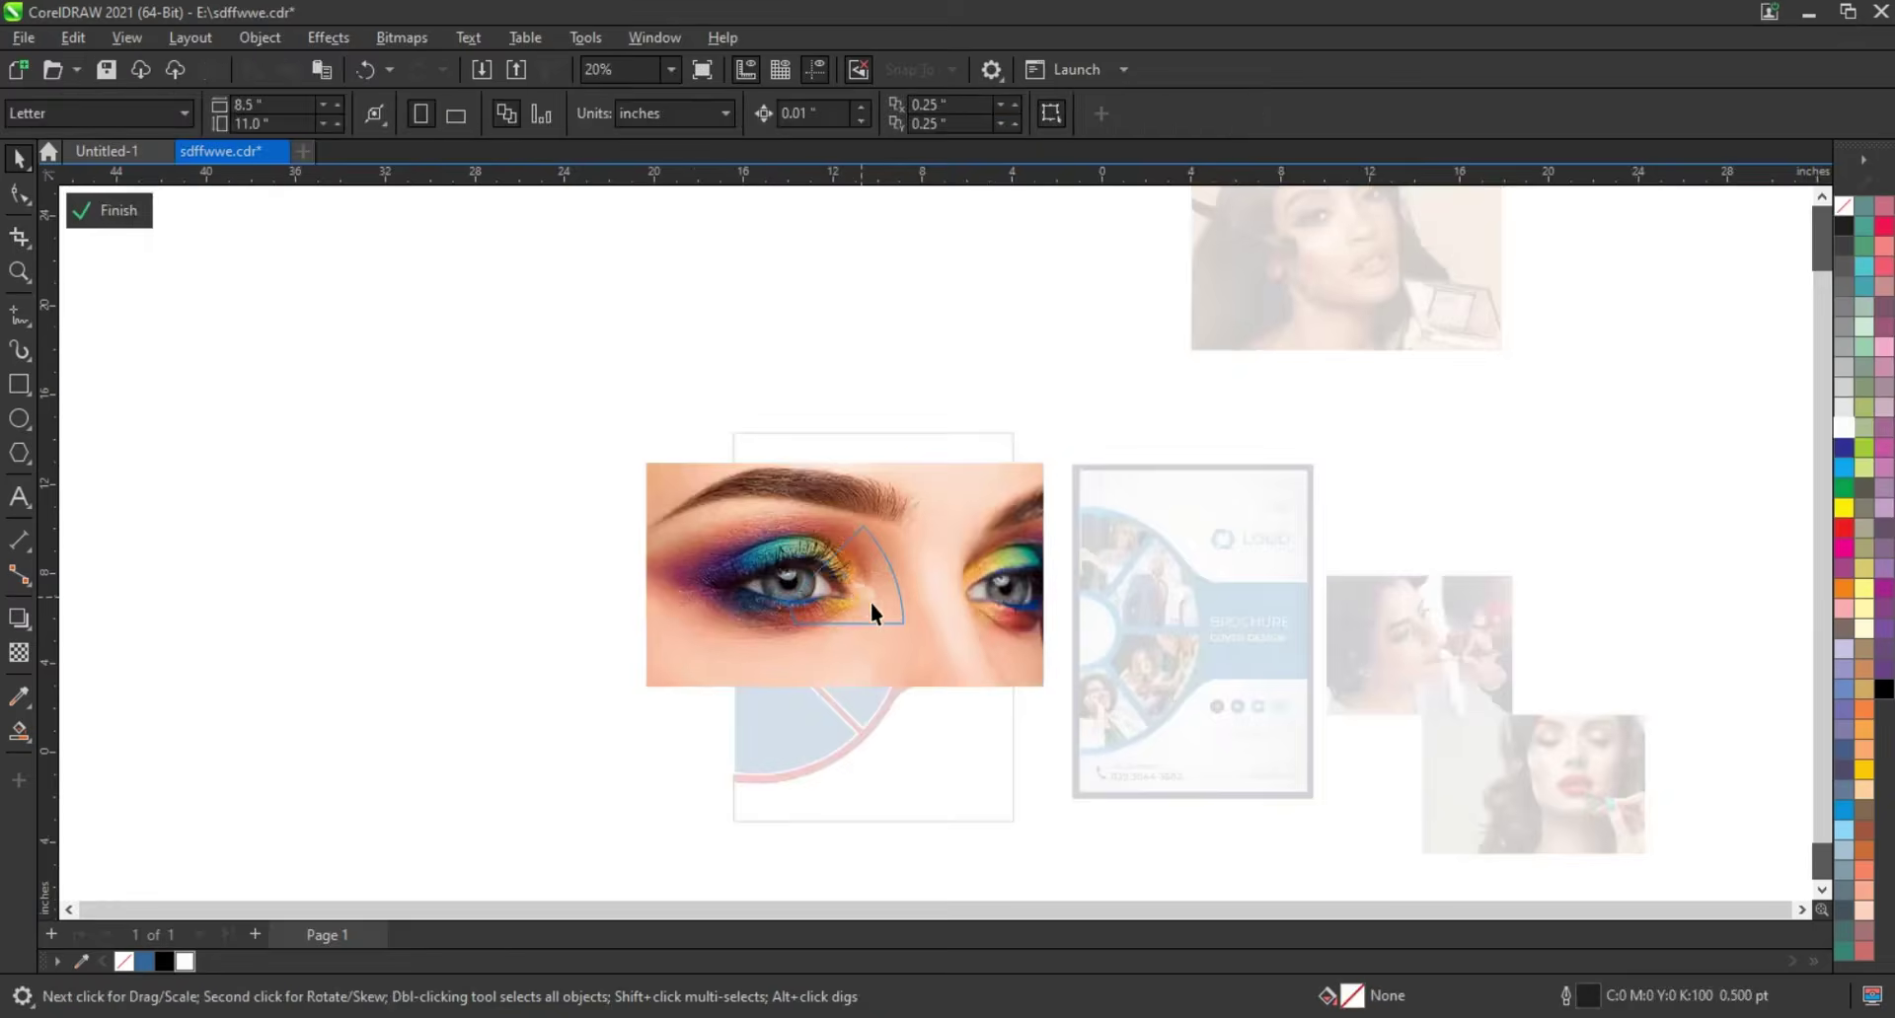
pyautogui.click(872, 610)
pyautogui.moveTo(1066, 700); pyautogui.dragTo(969, 619)
pyautogui.keyDown('ctrl'); pyautogui.click(1027, 744); pyautogui.keyUp('ctrl')
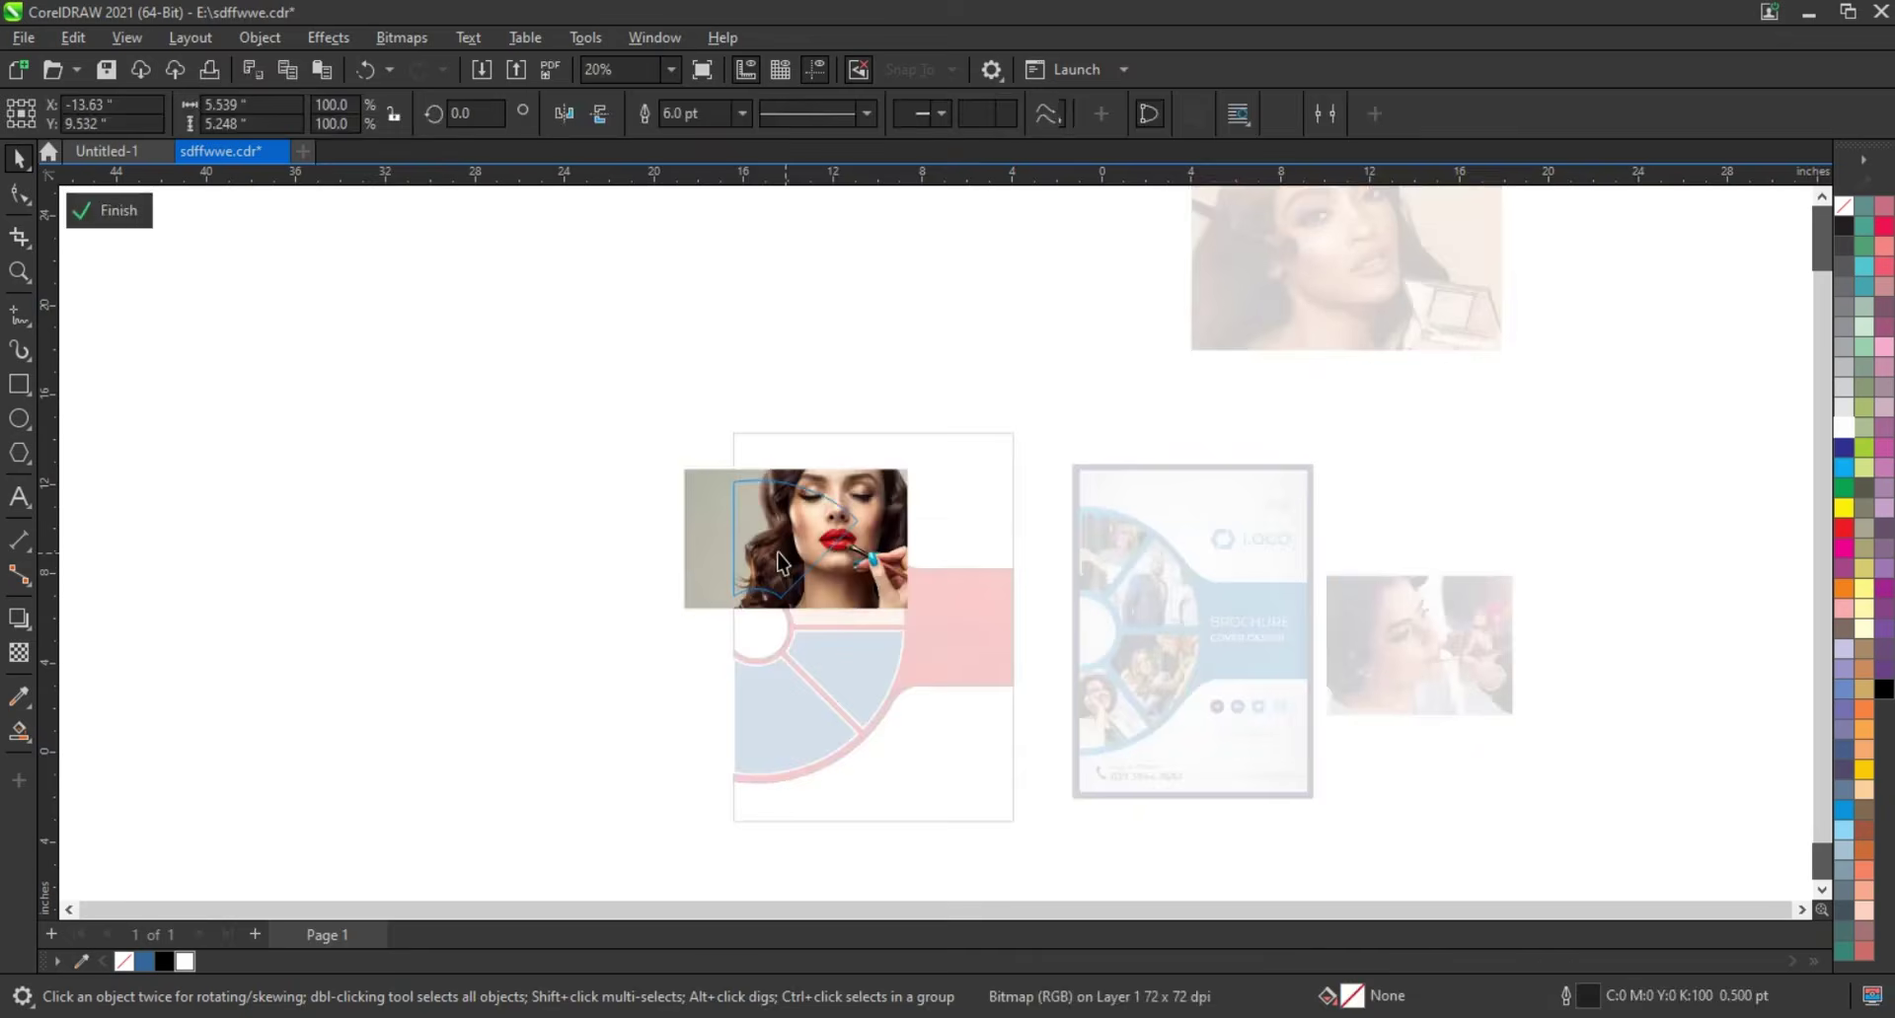
# Shrink the red-lipstick portrait in the top sector's PowerClip to about 8.79 × 5.49 inches and finish editing it
pyautogui.click(782, 562)
pyautogui.moveTo(638, 618); pyautogui.dragTo(655, 605)
pyautogui.keyDown('ctrl'); pyautogui.click(634, 589); pyautogui.keyUp('ctrl')
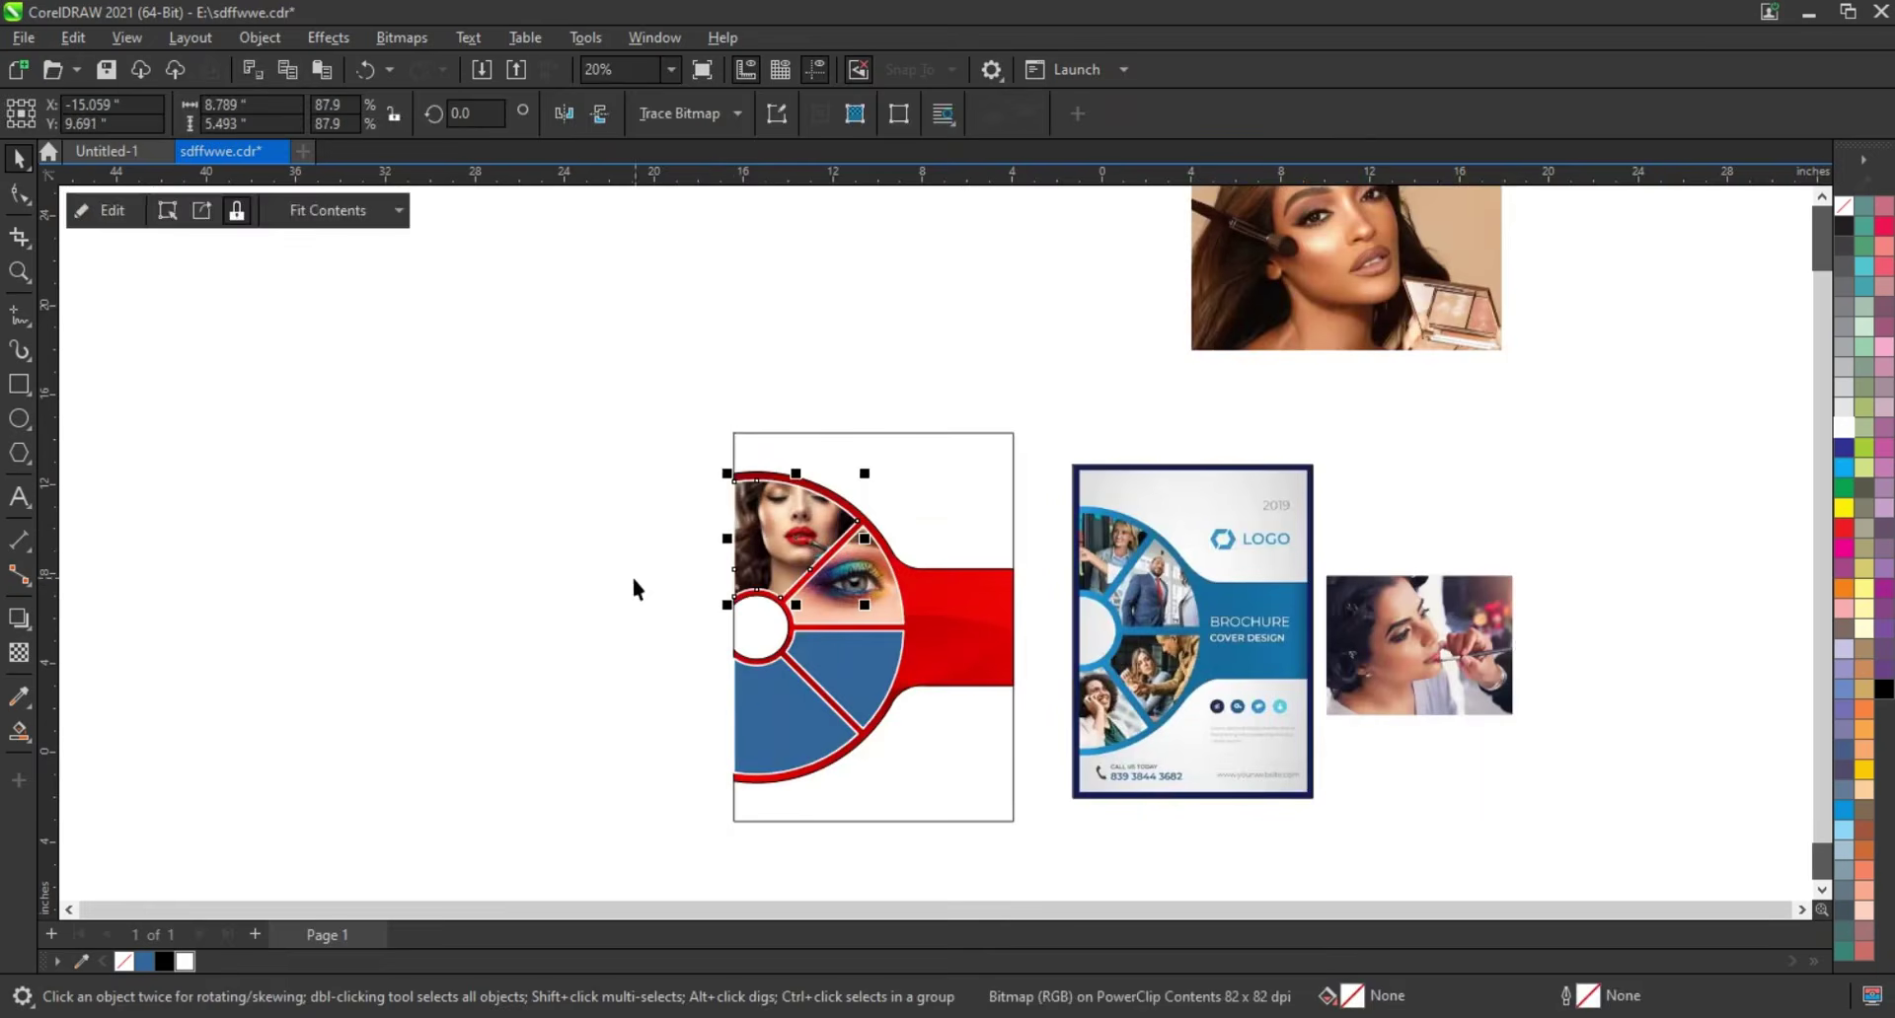
# PowerClip the side-profile lipstick photo into the bottom sector and adjust it to fit
pyautogui.click(634, 582)
pyautogui.moveTo(1421, 647); pyautogui.dragTo(777, 720)
pyautogui.keyDown('ctrl'); pyautogui.click(781, 722); pyautogui.keyUp('ctrl')
pyautogui.click(825, 741)
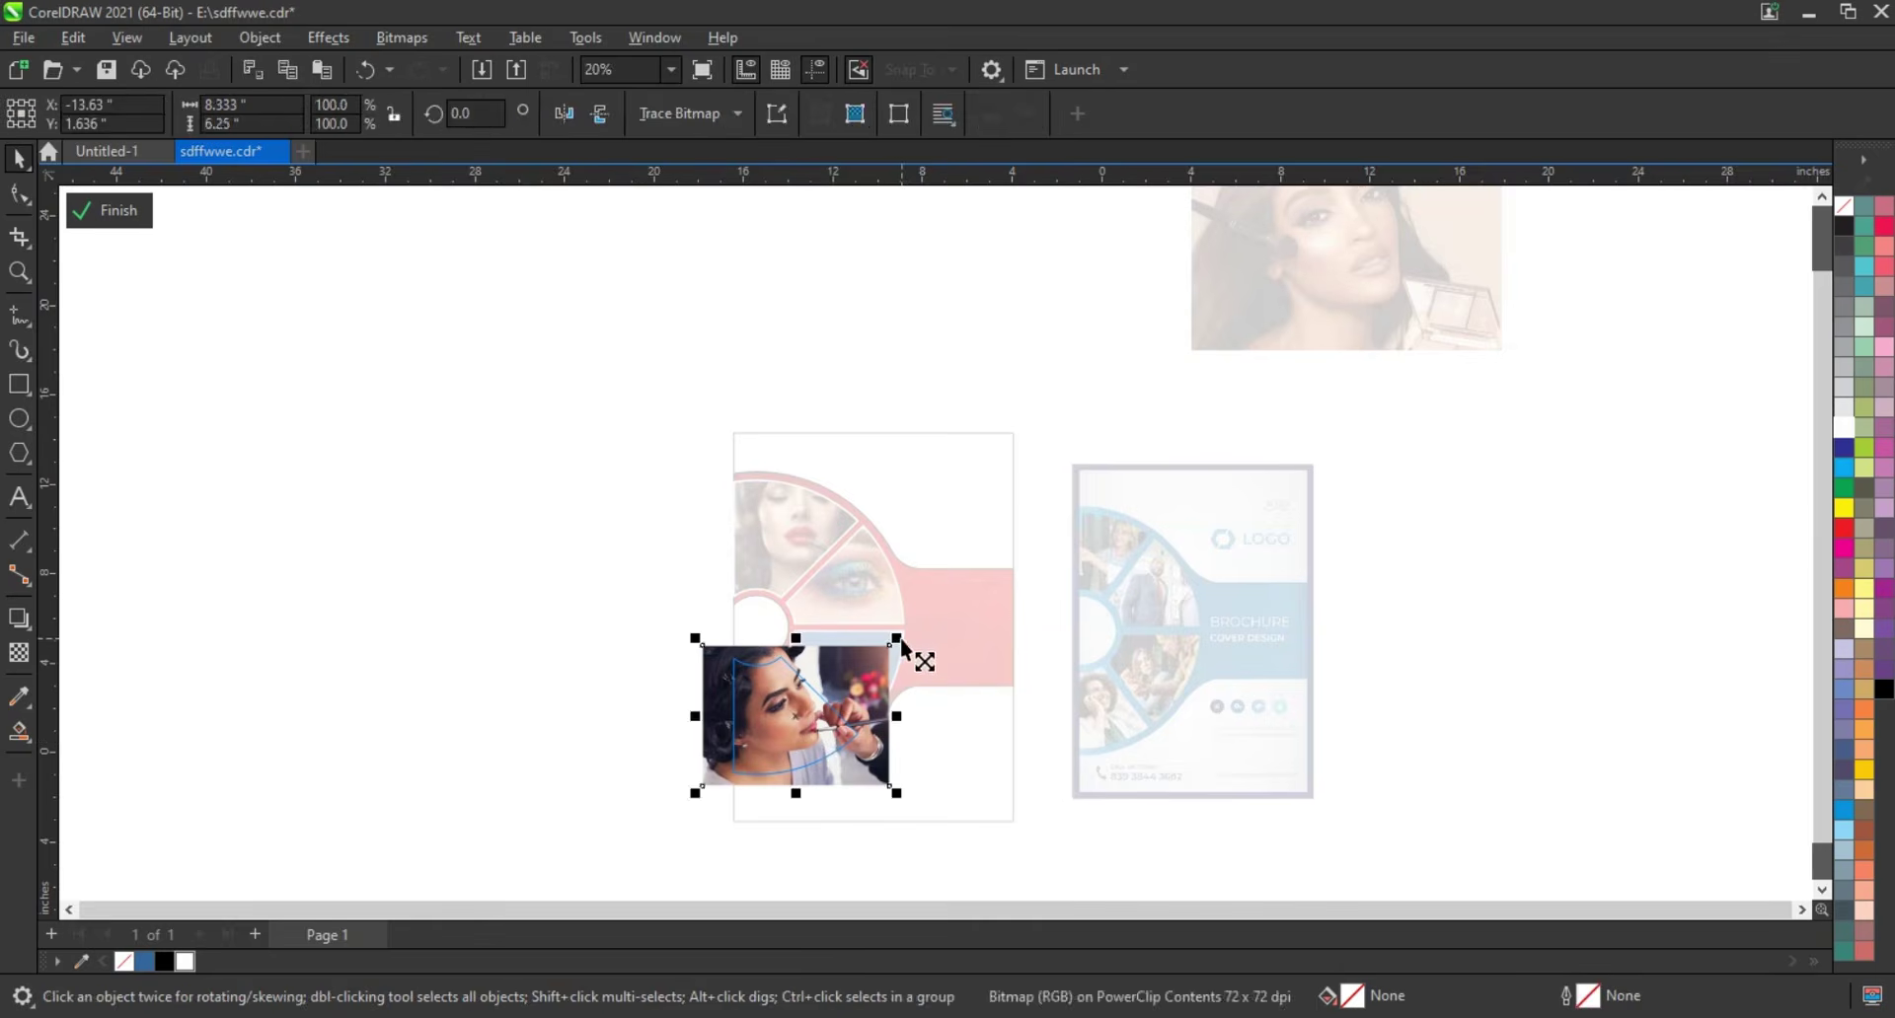
pyautogui.keyDown('ctrl'); pyautogui.click(896, 647); pyautogui.keyUp('ctrl')
# PowerClip the portrait with the make-up brush into the lower right sector and shrink it so the face fits
pyautogui.moveTo(1346, 268); pyautogui.dragTo(778, 725)
pyautogui.keyDown('ctrl'); pyautogui.click(778, 725); pyautogui.keyUp('ctrl')
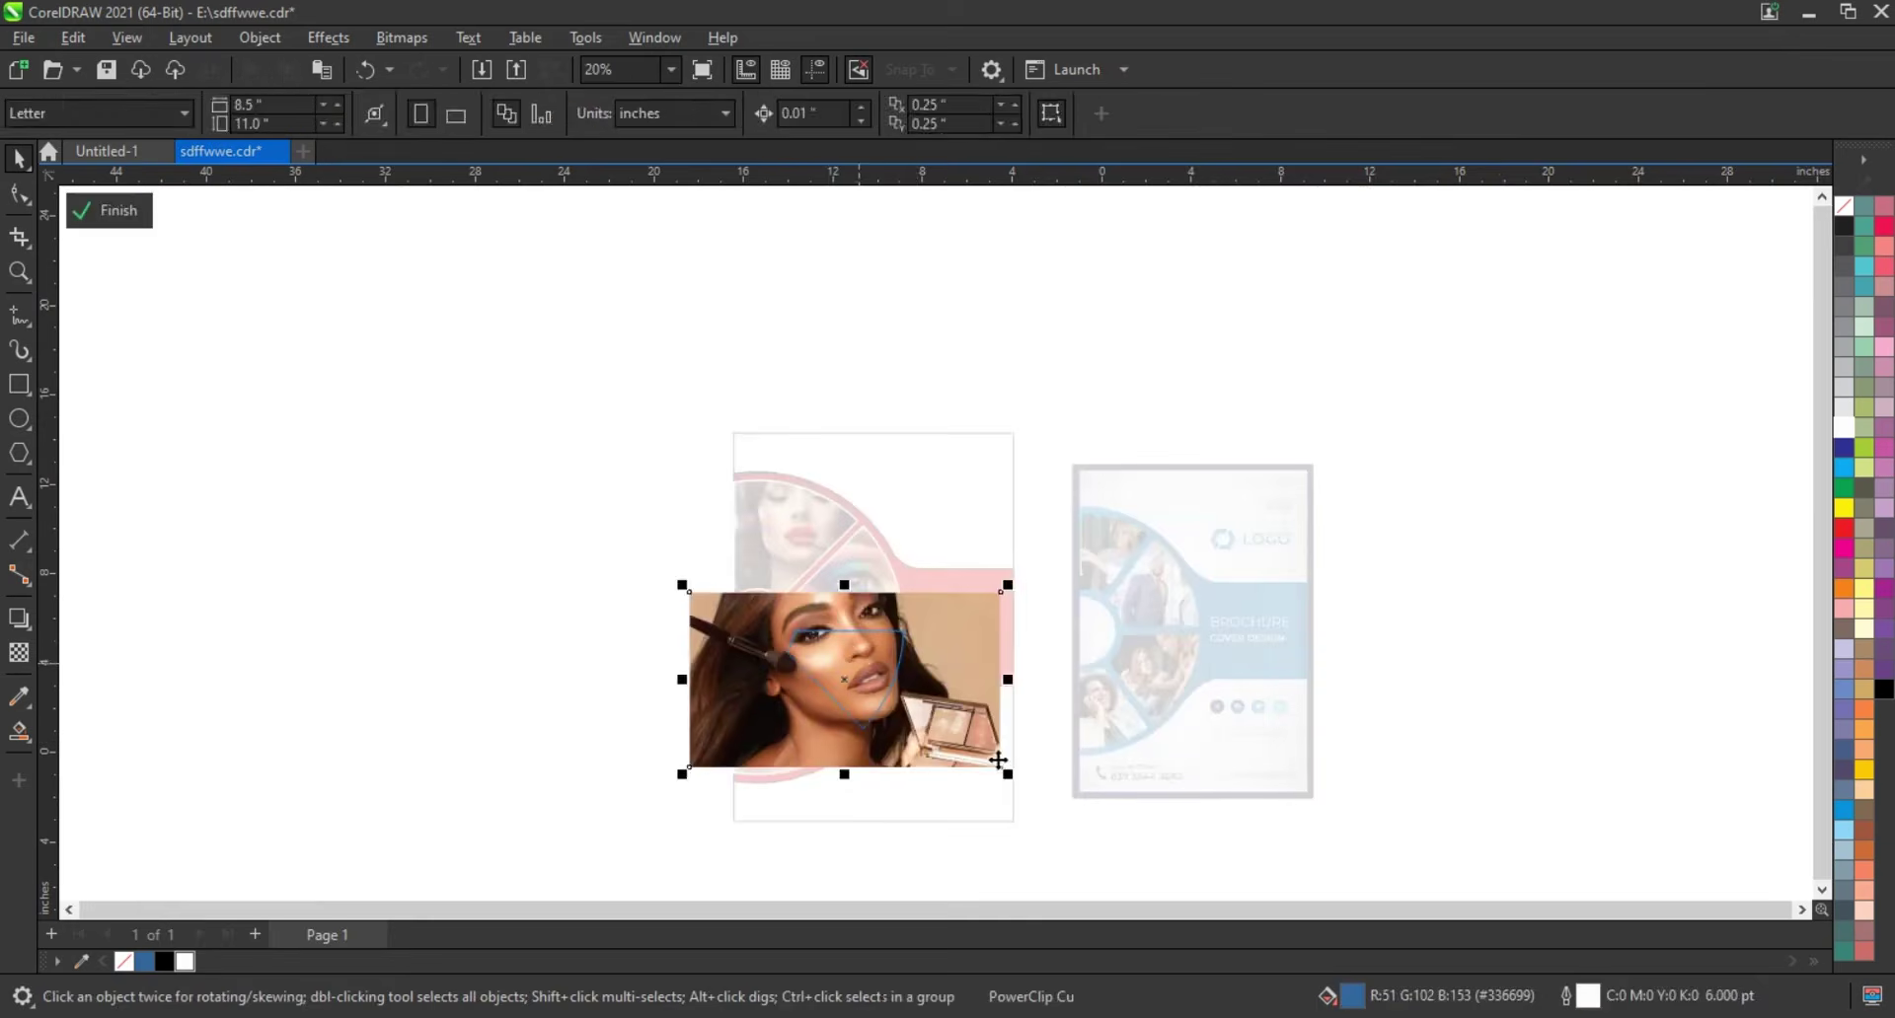
pyautogui.moveTo(999, 761); pyautogui.dragTo(962, 762)
pyautogui.keyDown('ctrl'); pyautogui.click(762, 508); pyautogui.keyUp('ctrl')
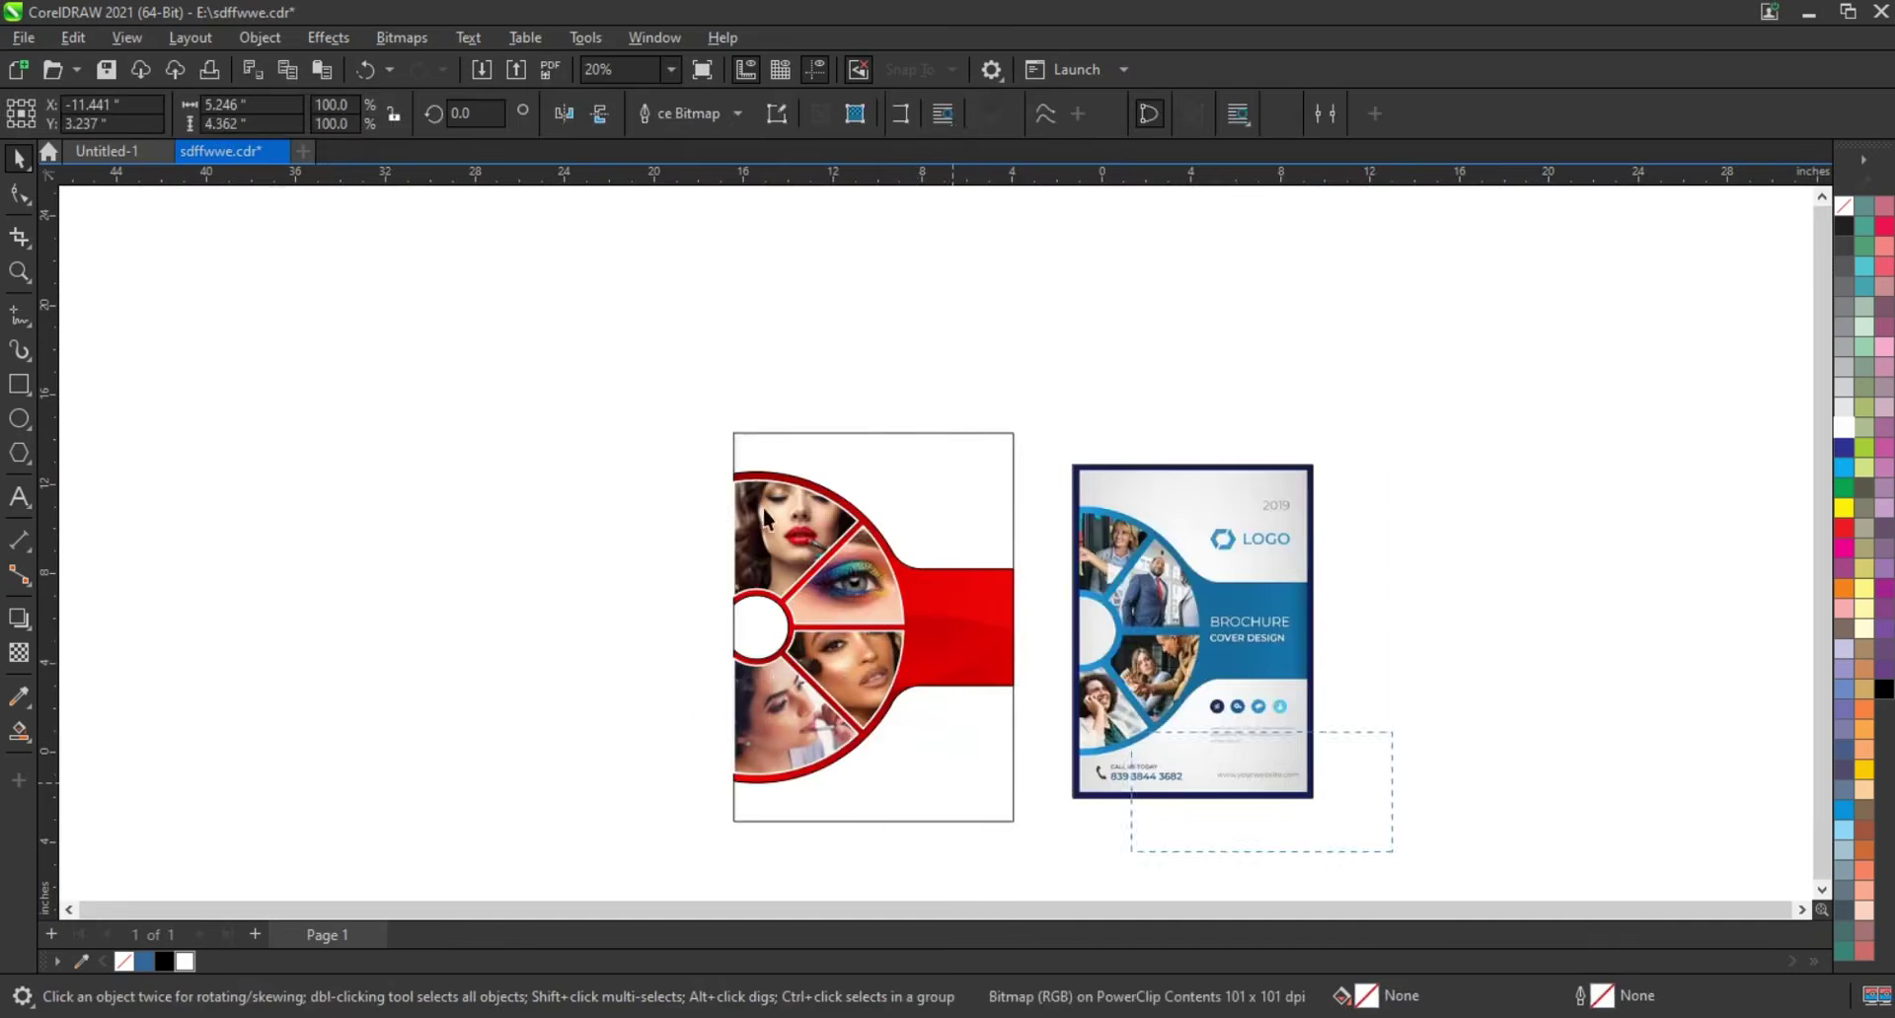
# Open the cover's PowerClip for editing and draw a rectangle about 13.62 × 7.05 inches across its lower part
pyautogui.press('F4')
pyautogui.moveTo(317, 254); pyautogui.dragTo(731, 819)
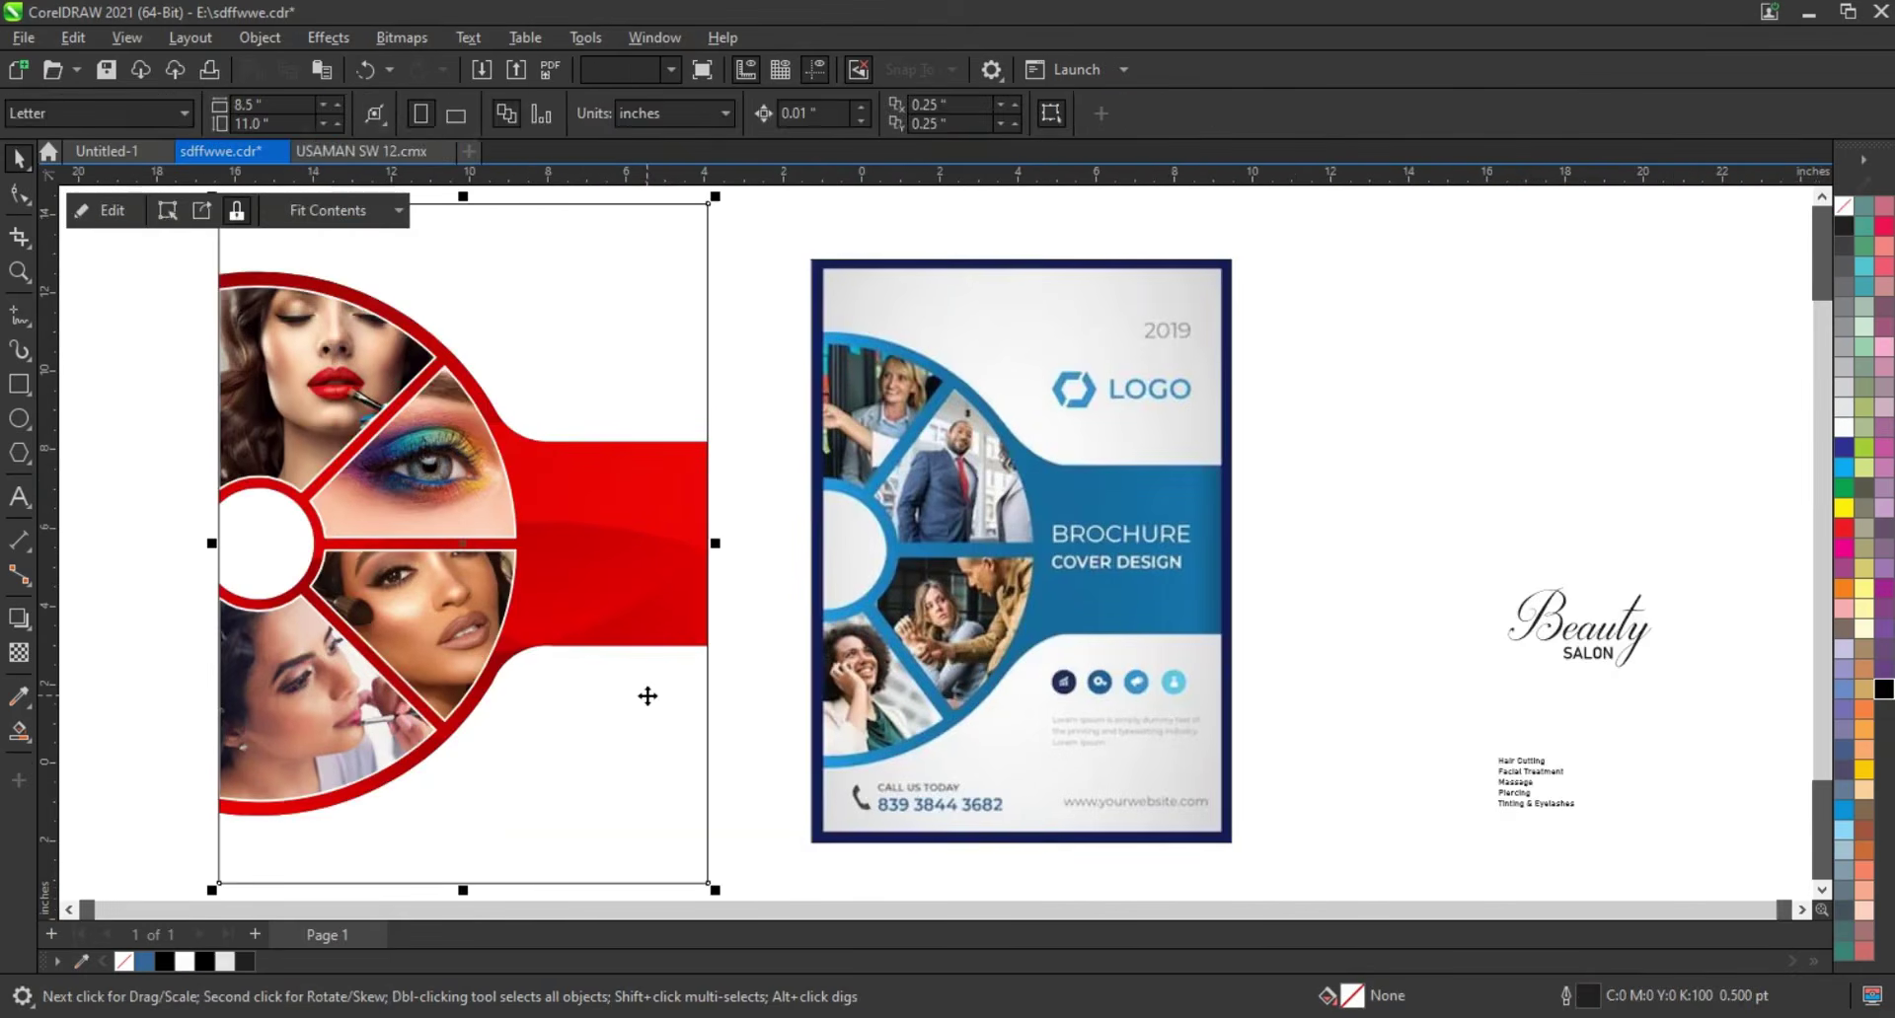
pyautogui.rightClick(647, 697)
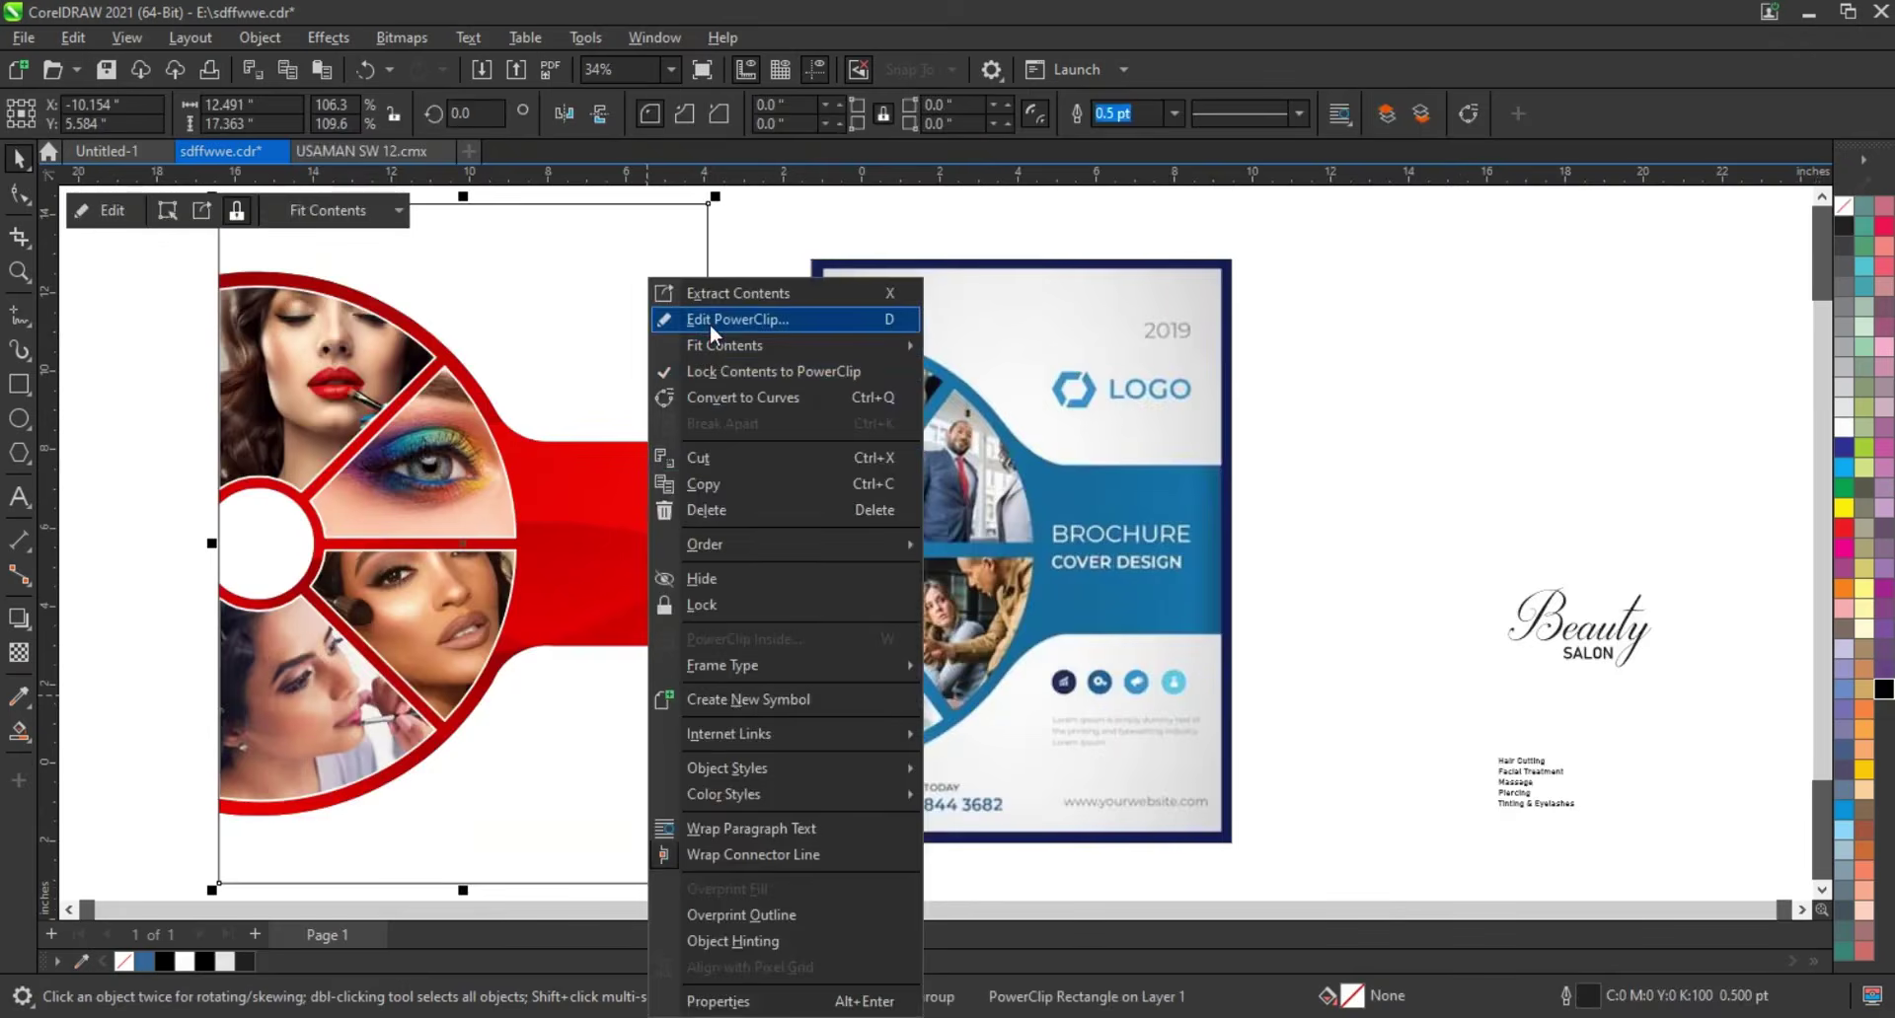
pyautogui.click(711, 312)
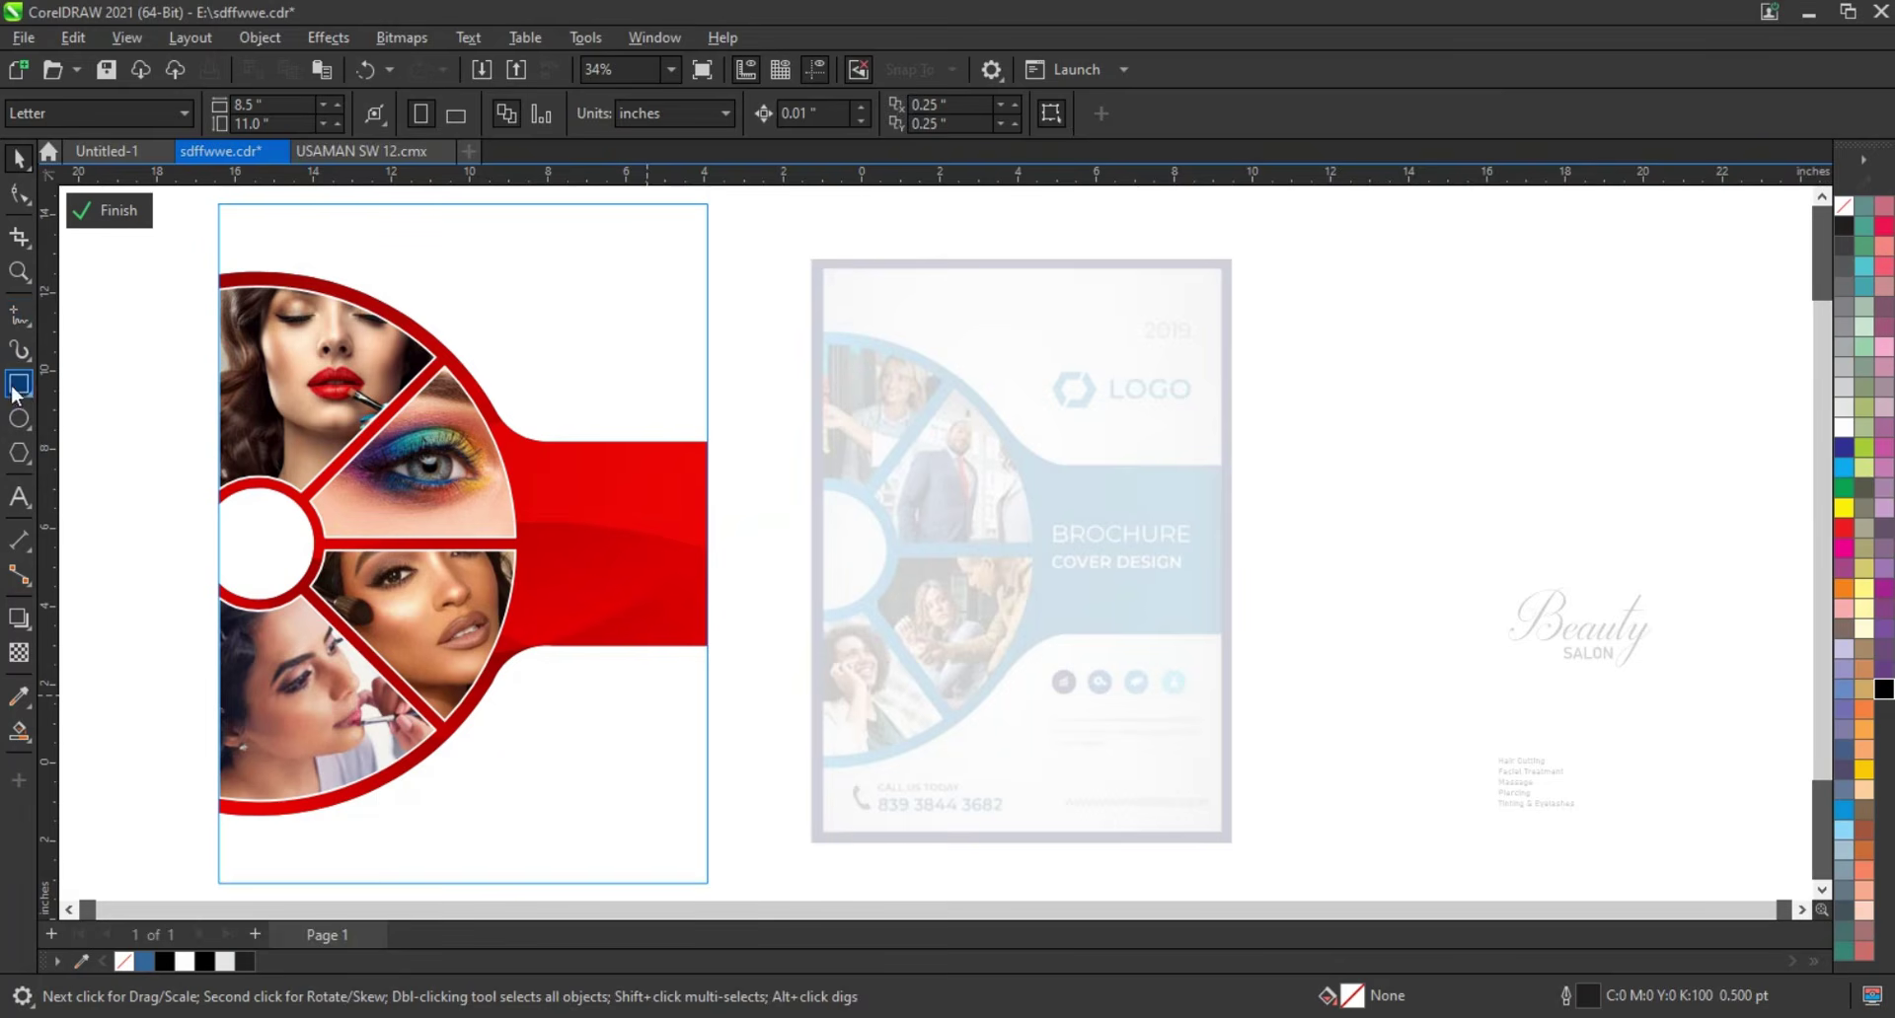
pyautogui.click(16, 393)
pyautogui.moveTo(196, 628); pyautogui.dragTo(729, 859)
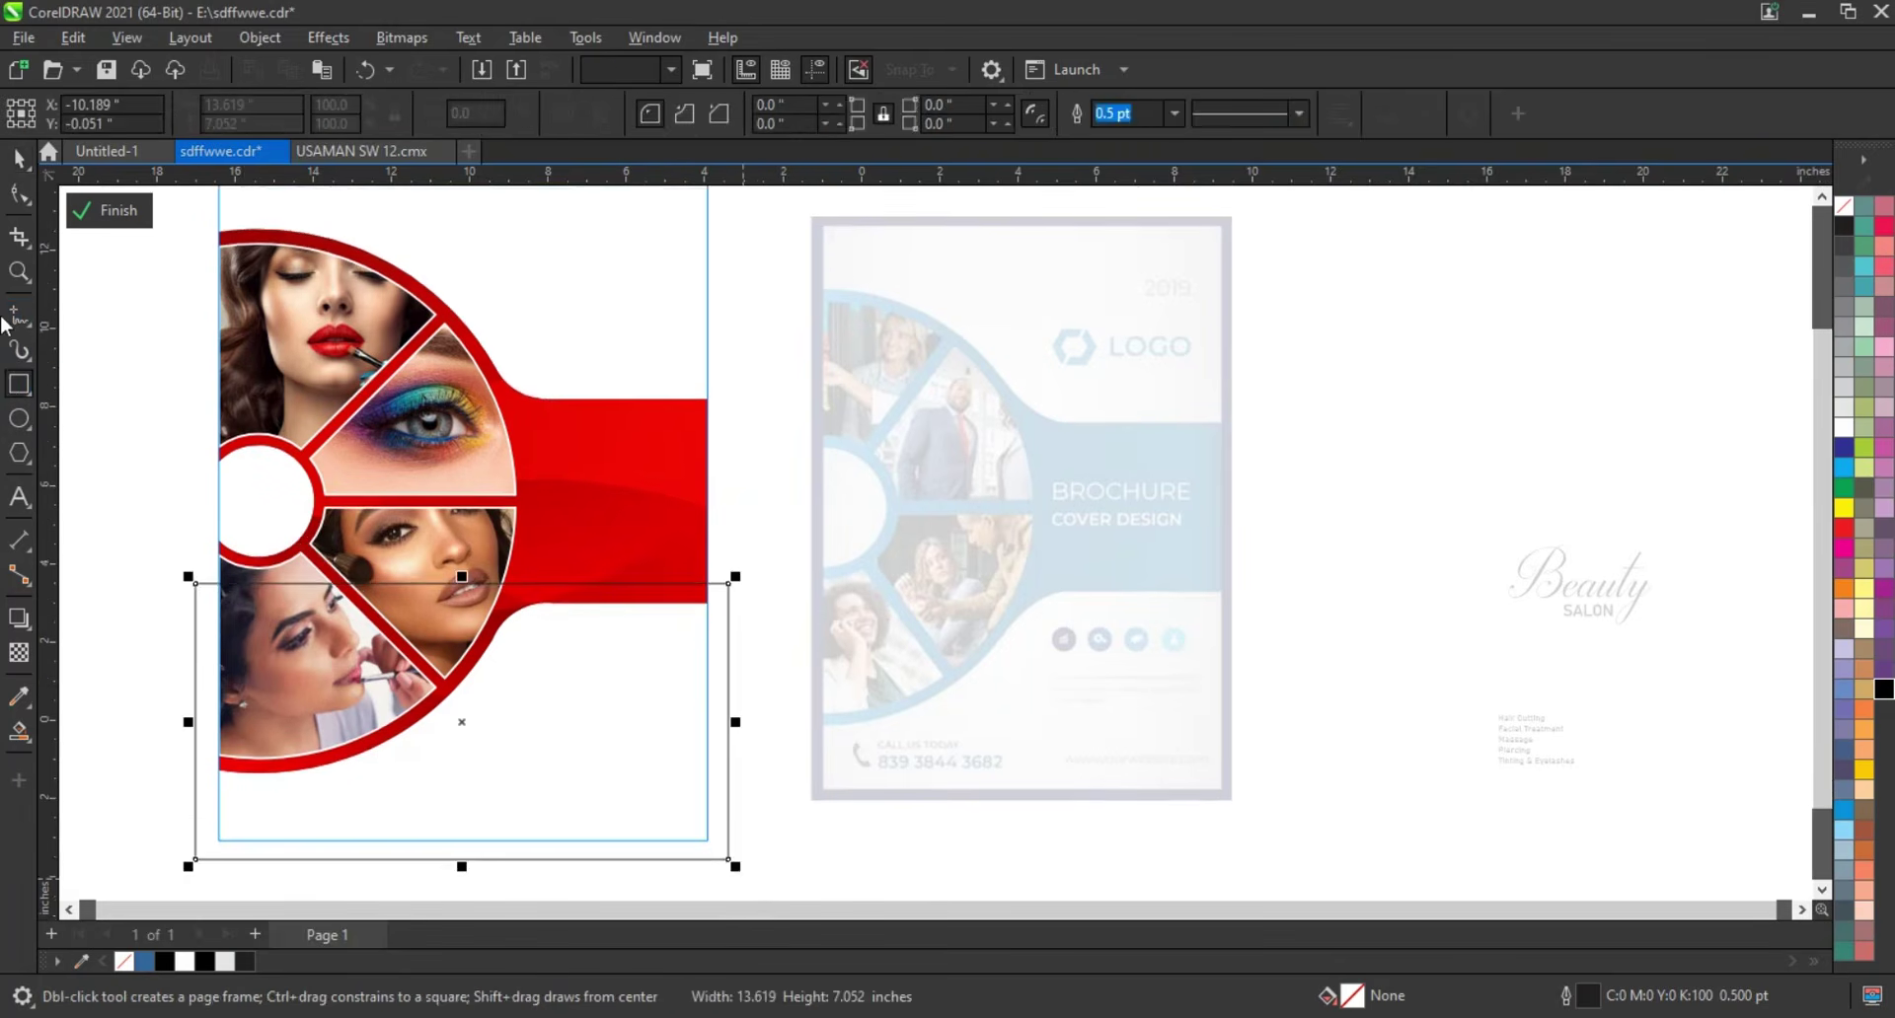
# Fill the rectangle black behind the circular design and red band, and finish editing the PowerClip
pyautogui.click(1883, 689)
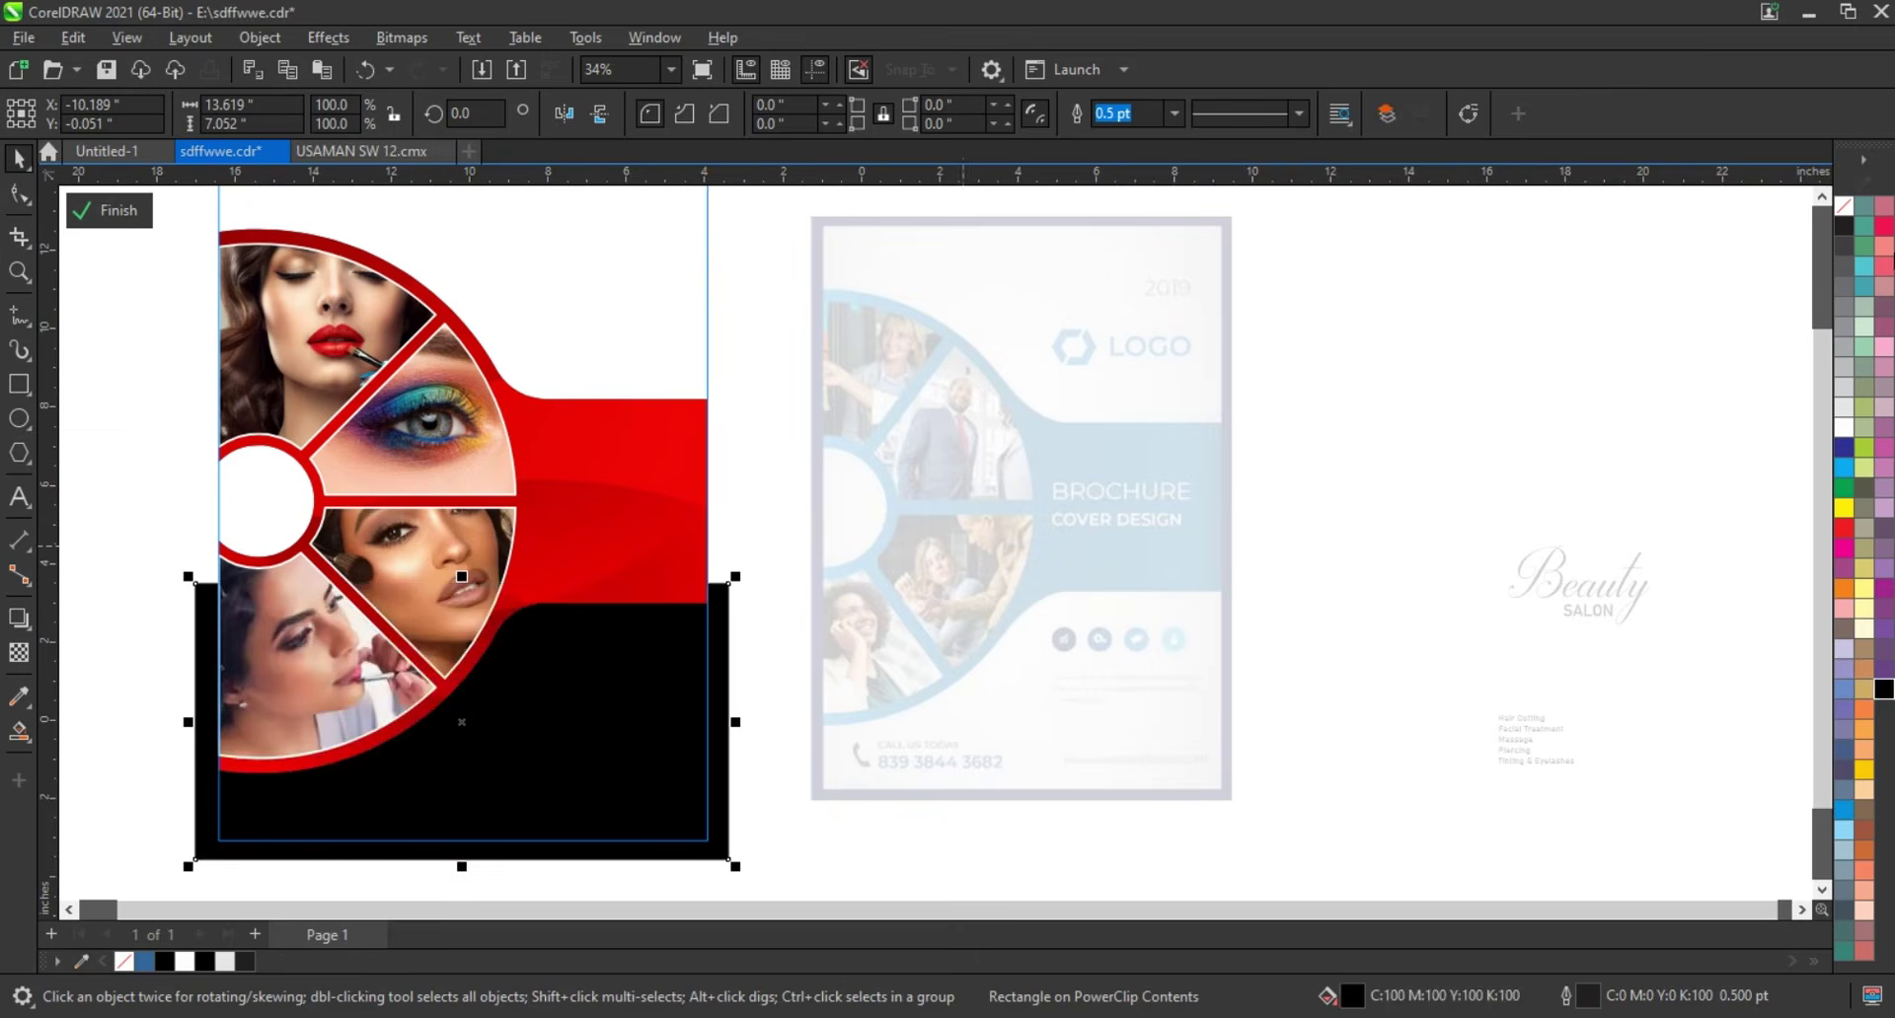
pyautogui.rightClick(1855, 217)
pyautogui.click(1824, 227)
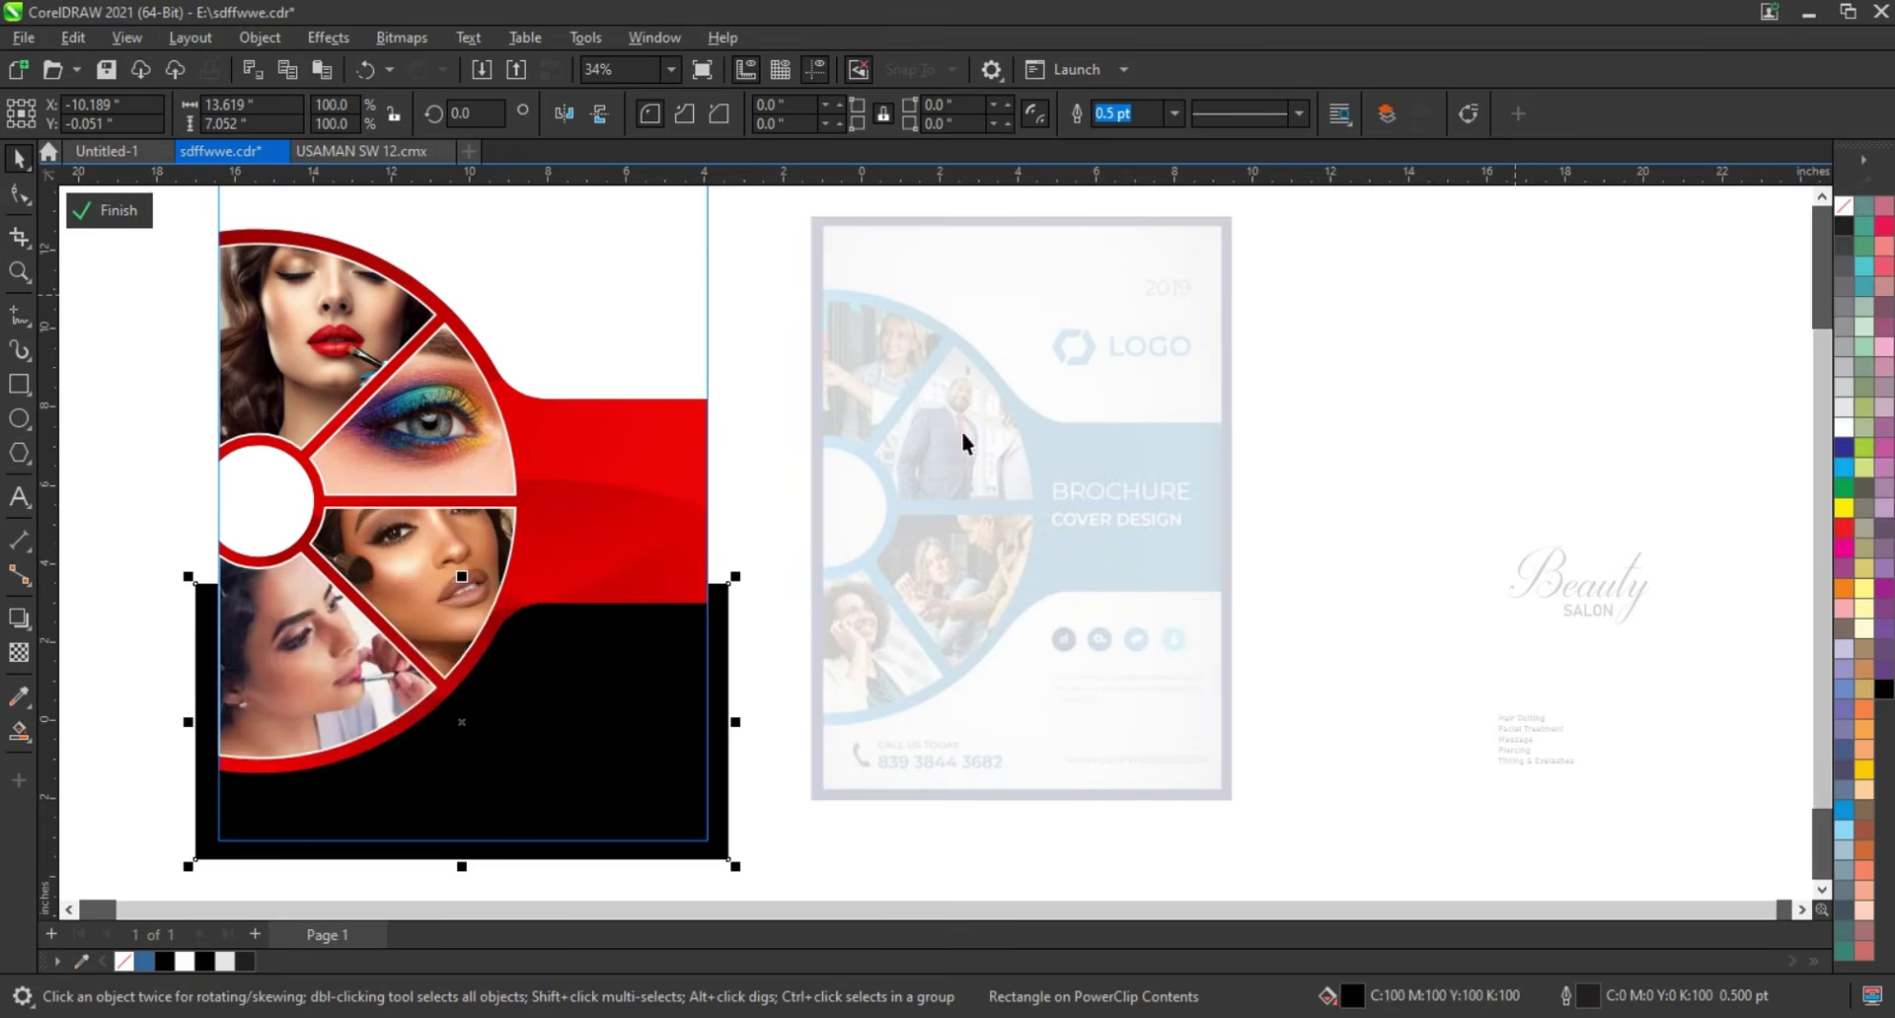
pyautogui.click(749, 485)
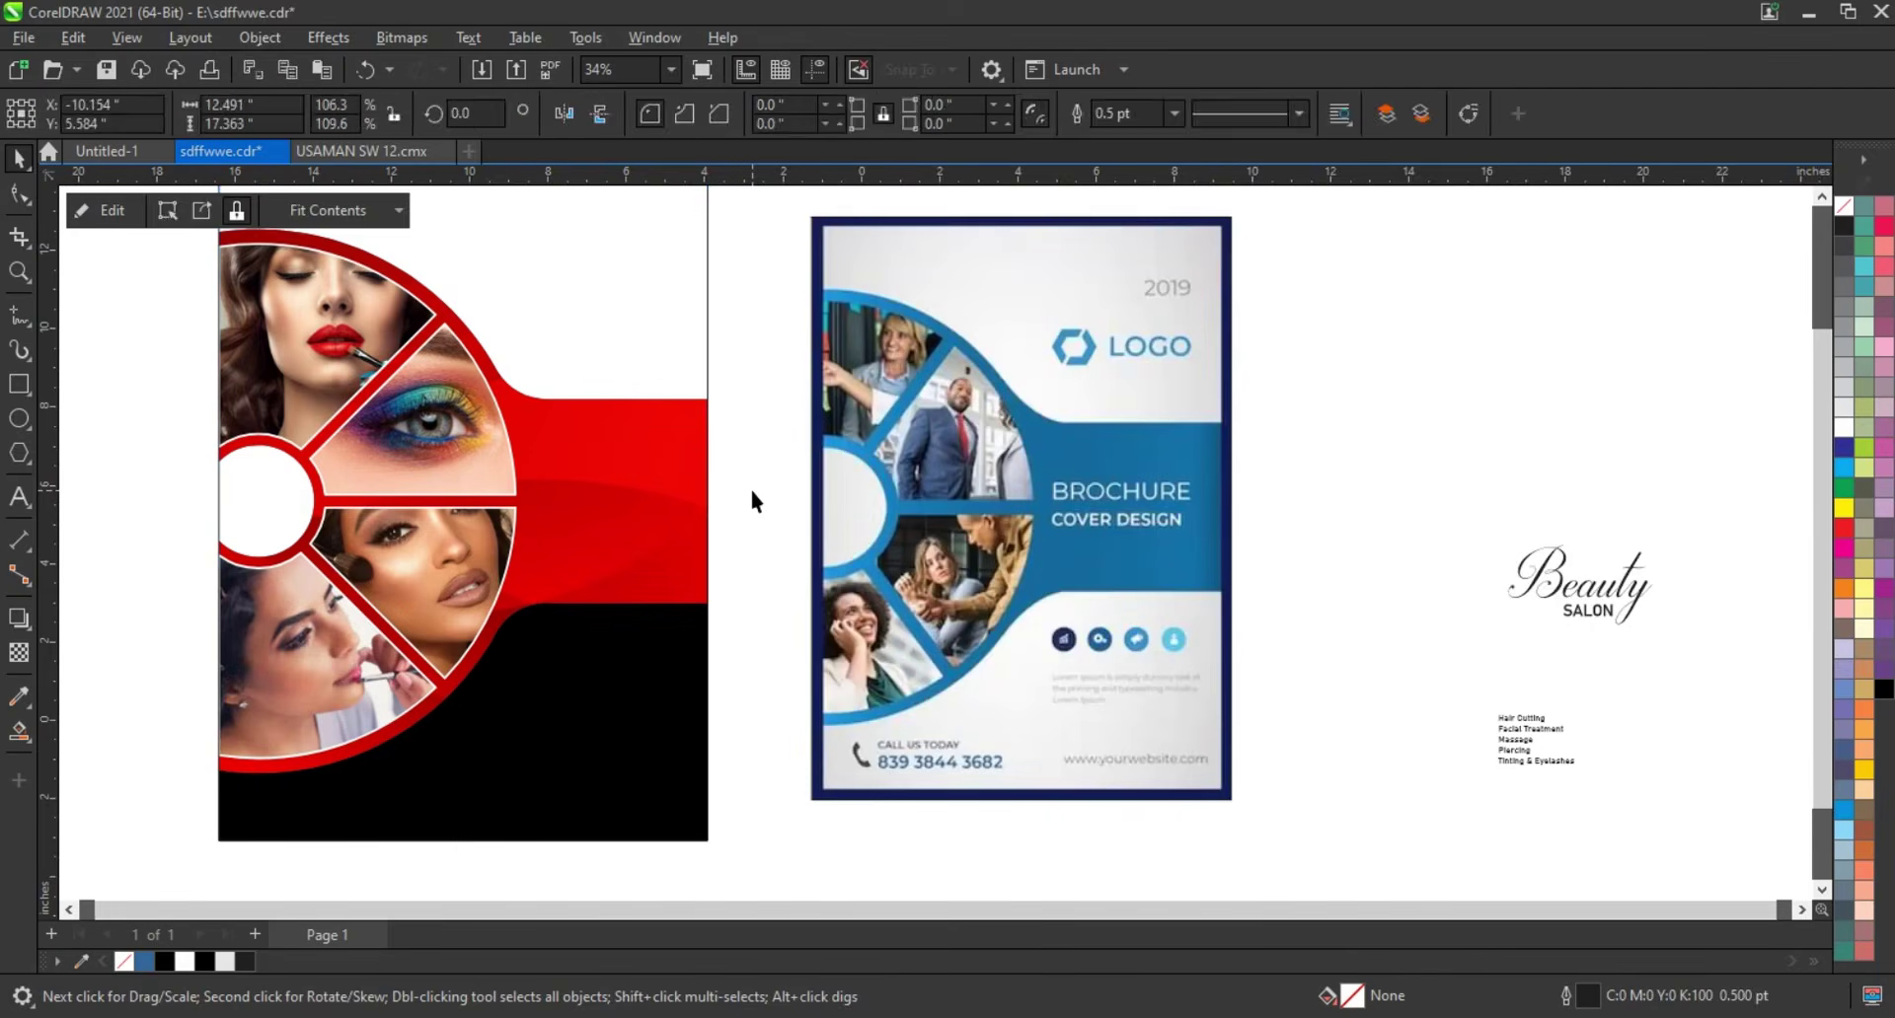
pyautogui.click(749, 486)
# Move the "Beauty SALON" title from beside the reference image into the white area at the cover's upper right
pyautogui.moveTo(1683, 535); pyautogui.dragTo(1501, 645)
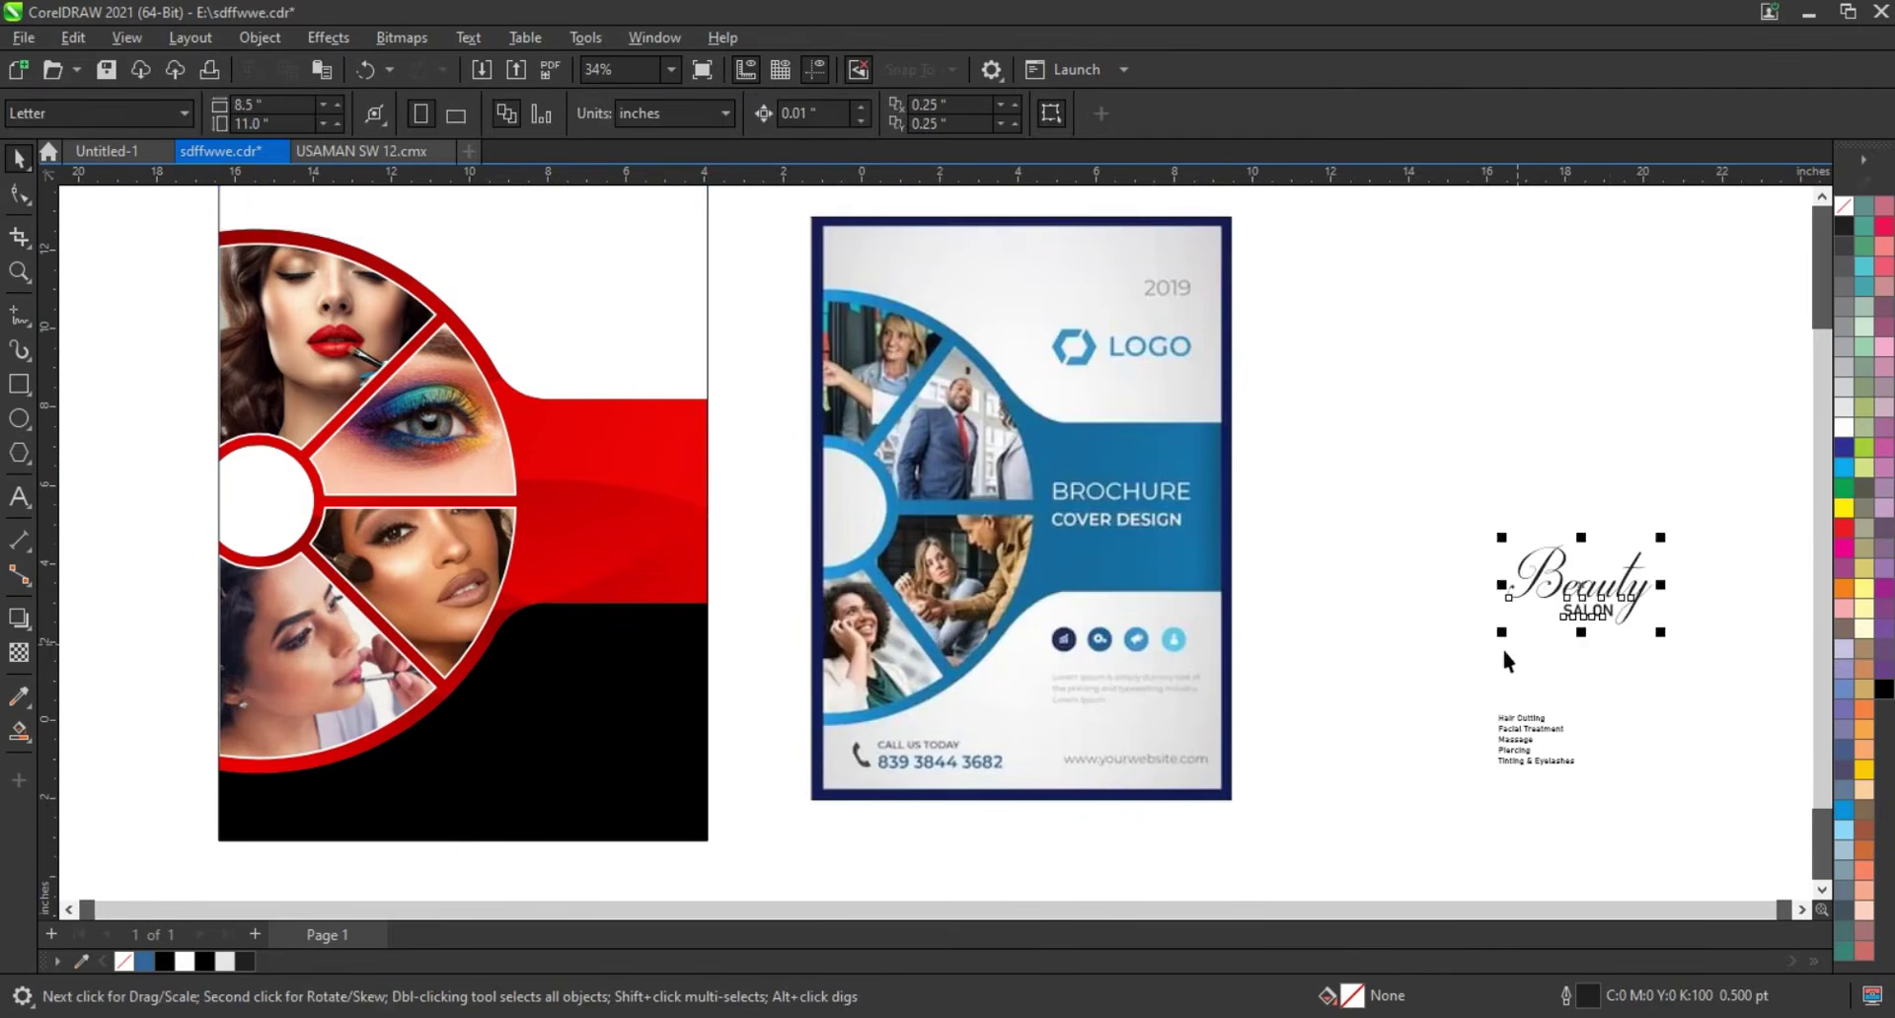
pyautogui.moveTo(1579, 595); pyautogui.dragTo(681, 385)
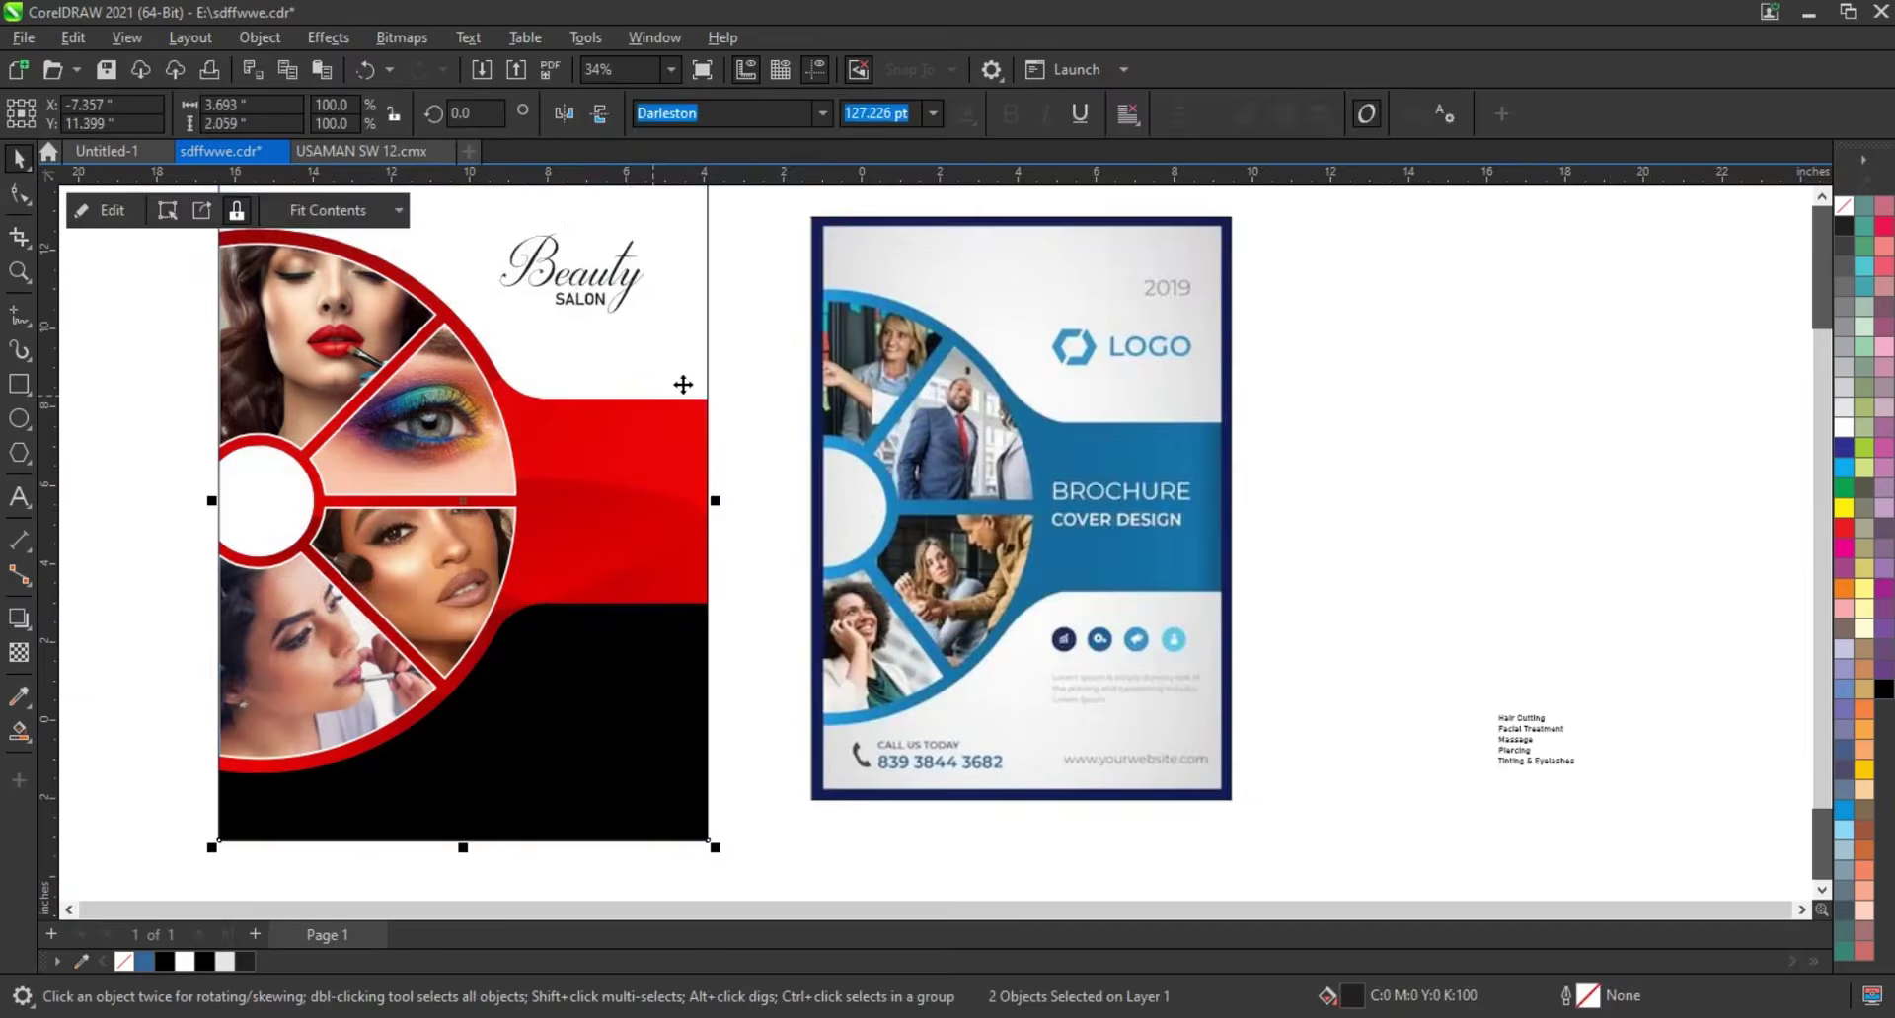
pyautogui.hscroll(-5, 681, 385)
pyautogui.click(1228, 238)
pyautogui.click(936, 383)
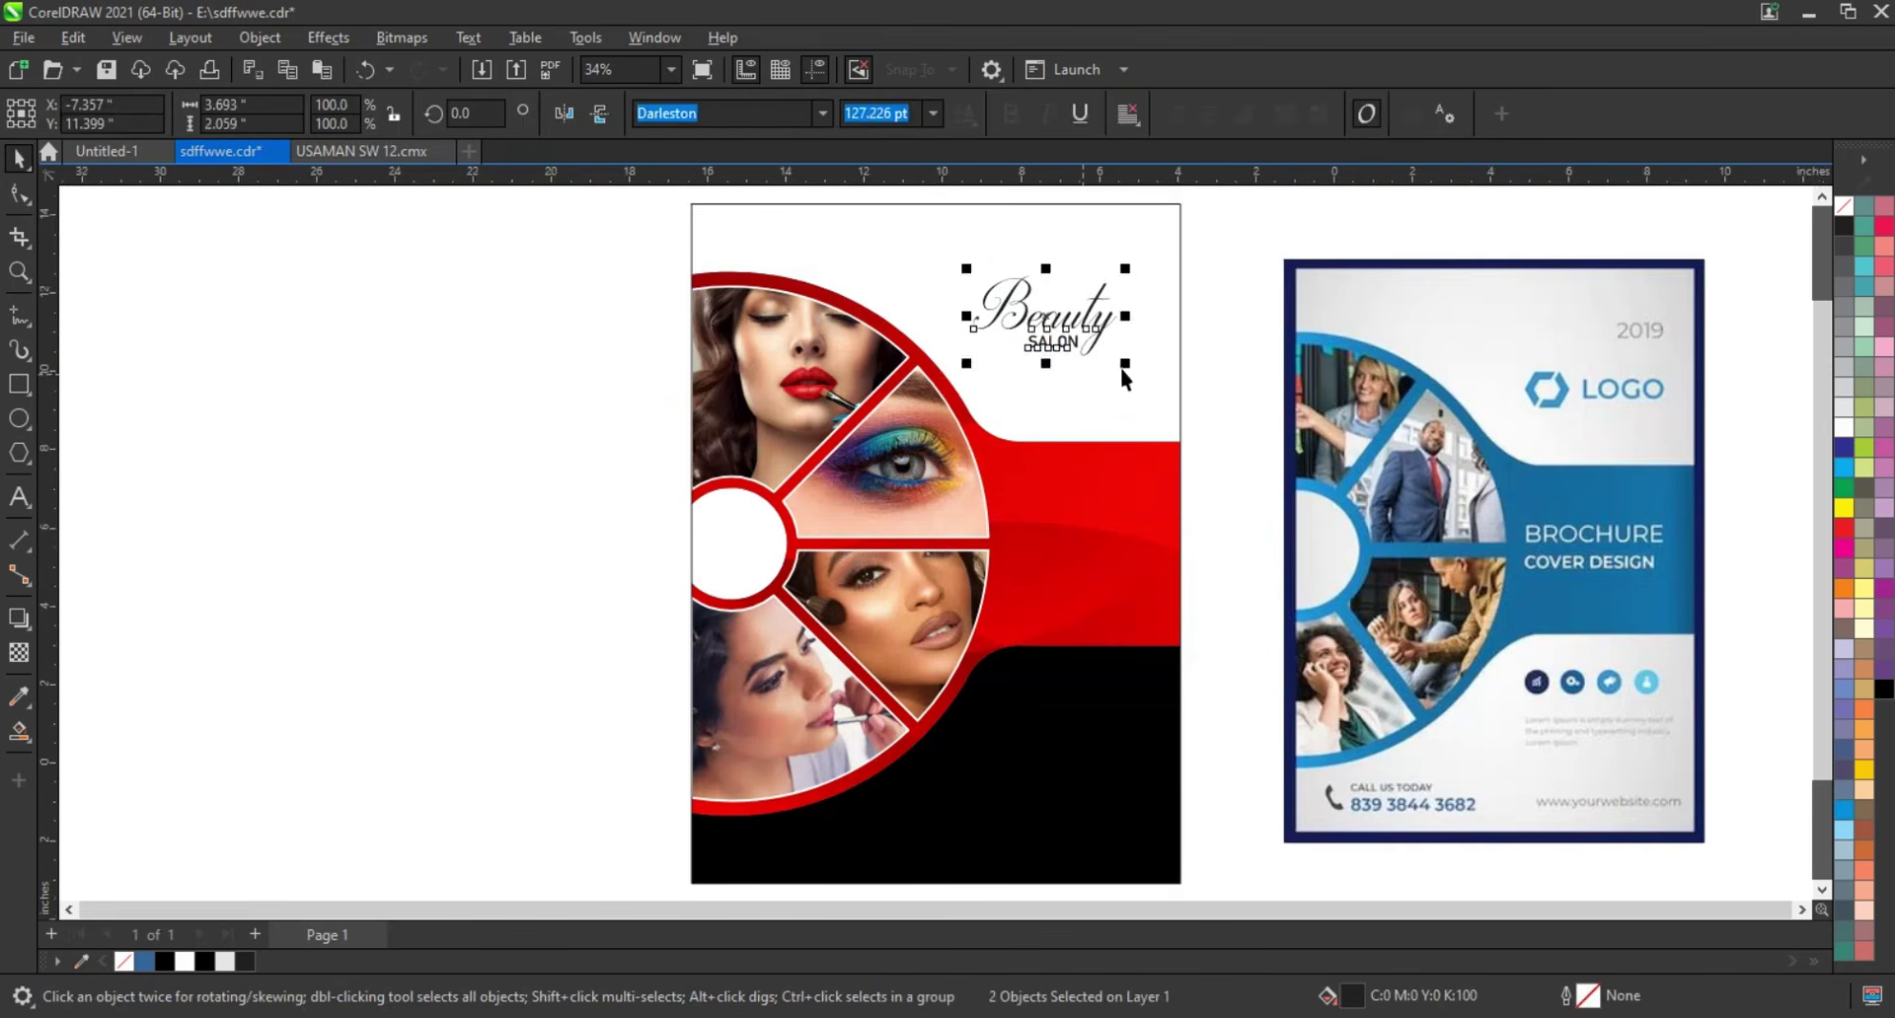
# Enlarge the "Beauty SALON" title to about 5.95 × 3.31 inches and fit it into the cover's upper right area
pyautogui.moveTo(1134, 381); pyautogui.dragTo(1175, 391)
pyautogui.moveTo(1071, 331); pyautogui.dragTo(1064, 295)
pyautogui.moveTo(1169, 367); pyautogui.dragTo(1204, 359)
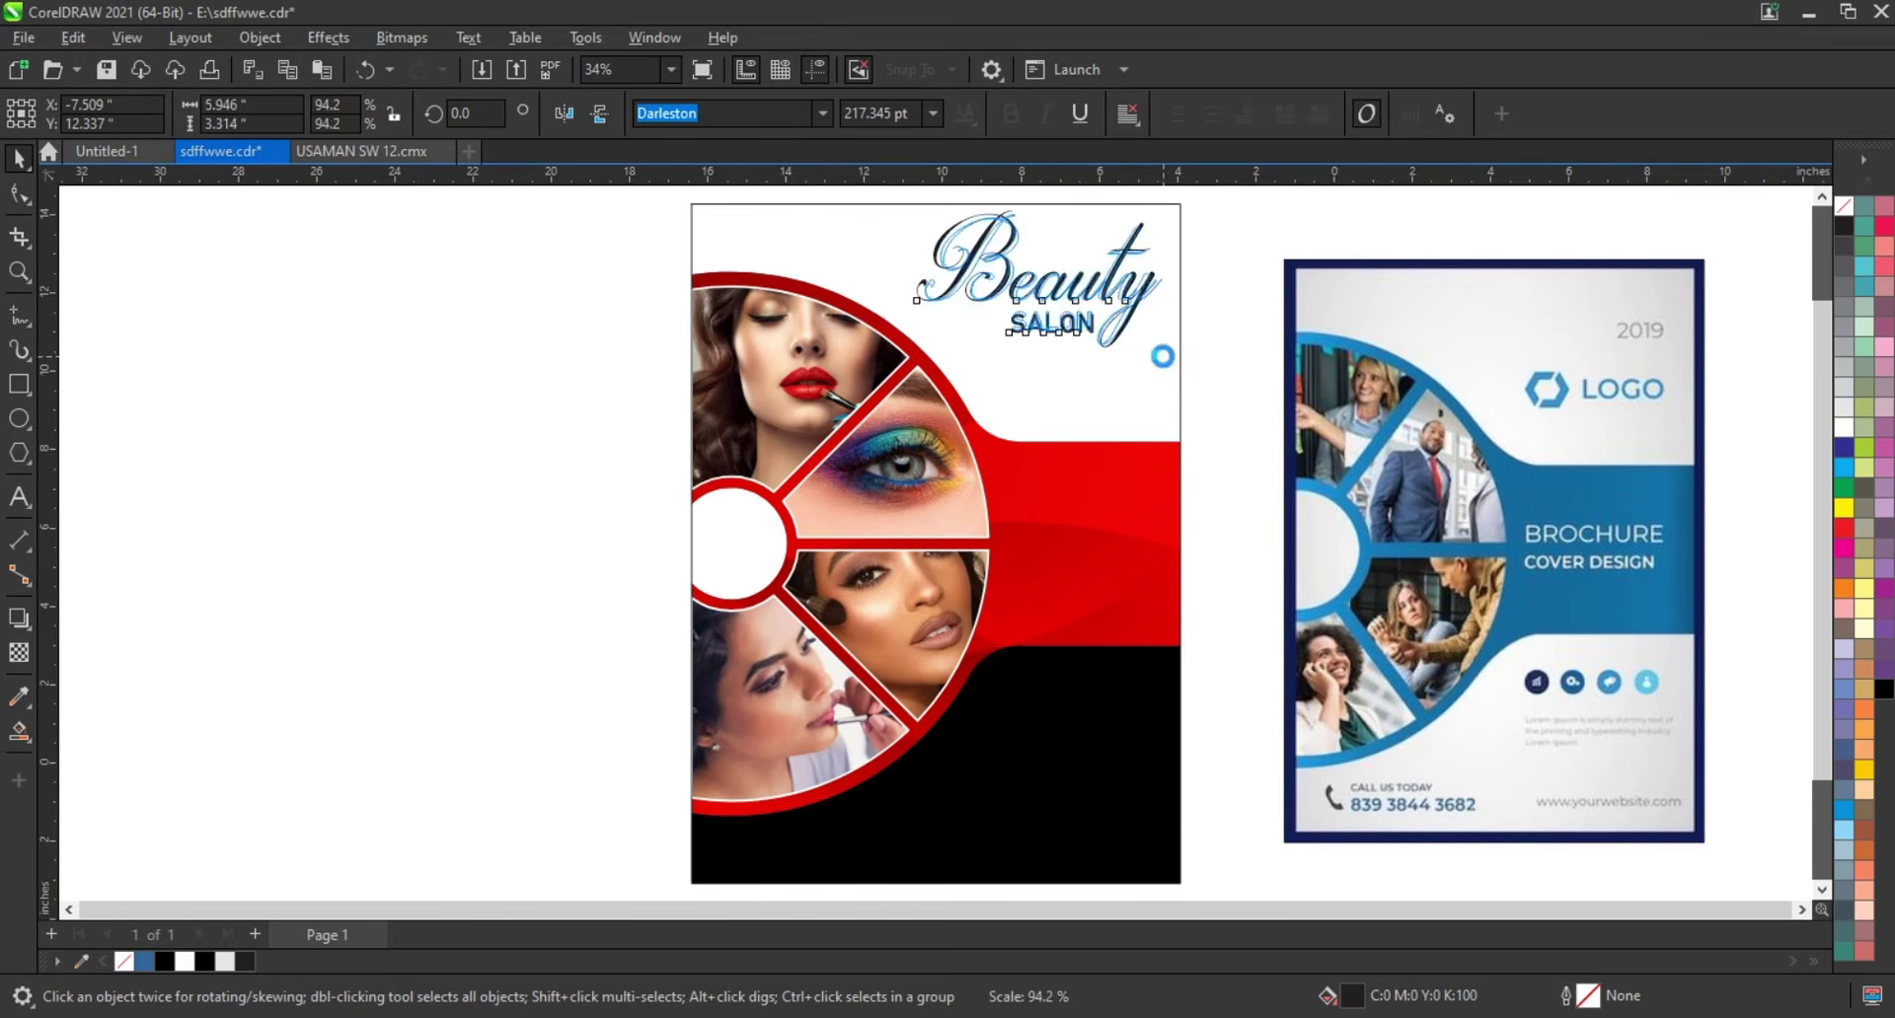
pyautogui.click(1066, 328)
pyautogui.moveTo(1080, 334); pyautogui.dragTo(1096, 301)
# Fill the word "Beauty" with red and move the whole title slightly down
pyautogui.click(1095, 298)
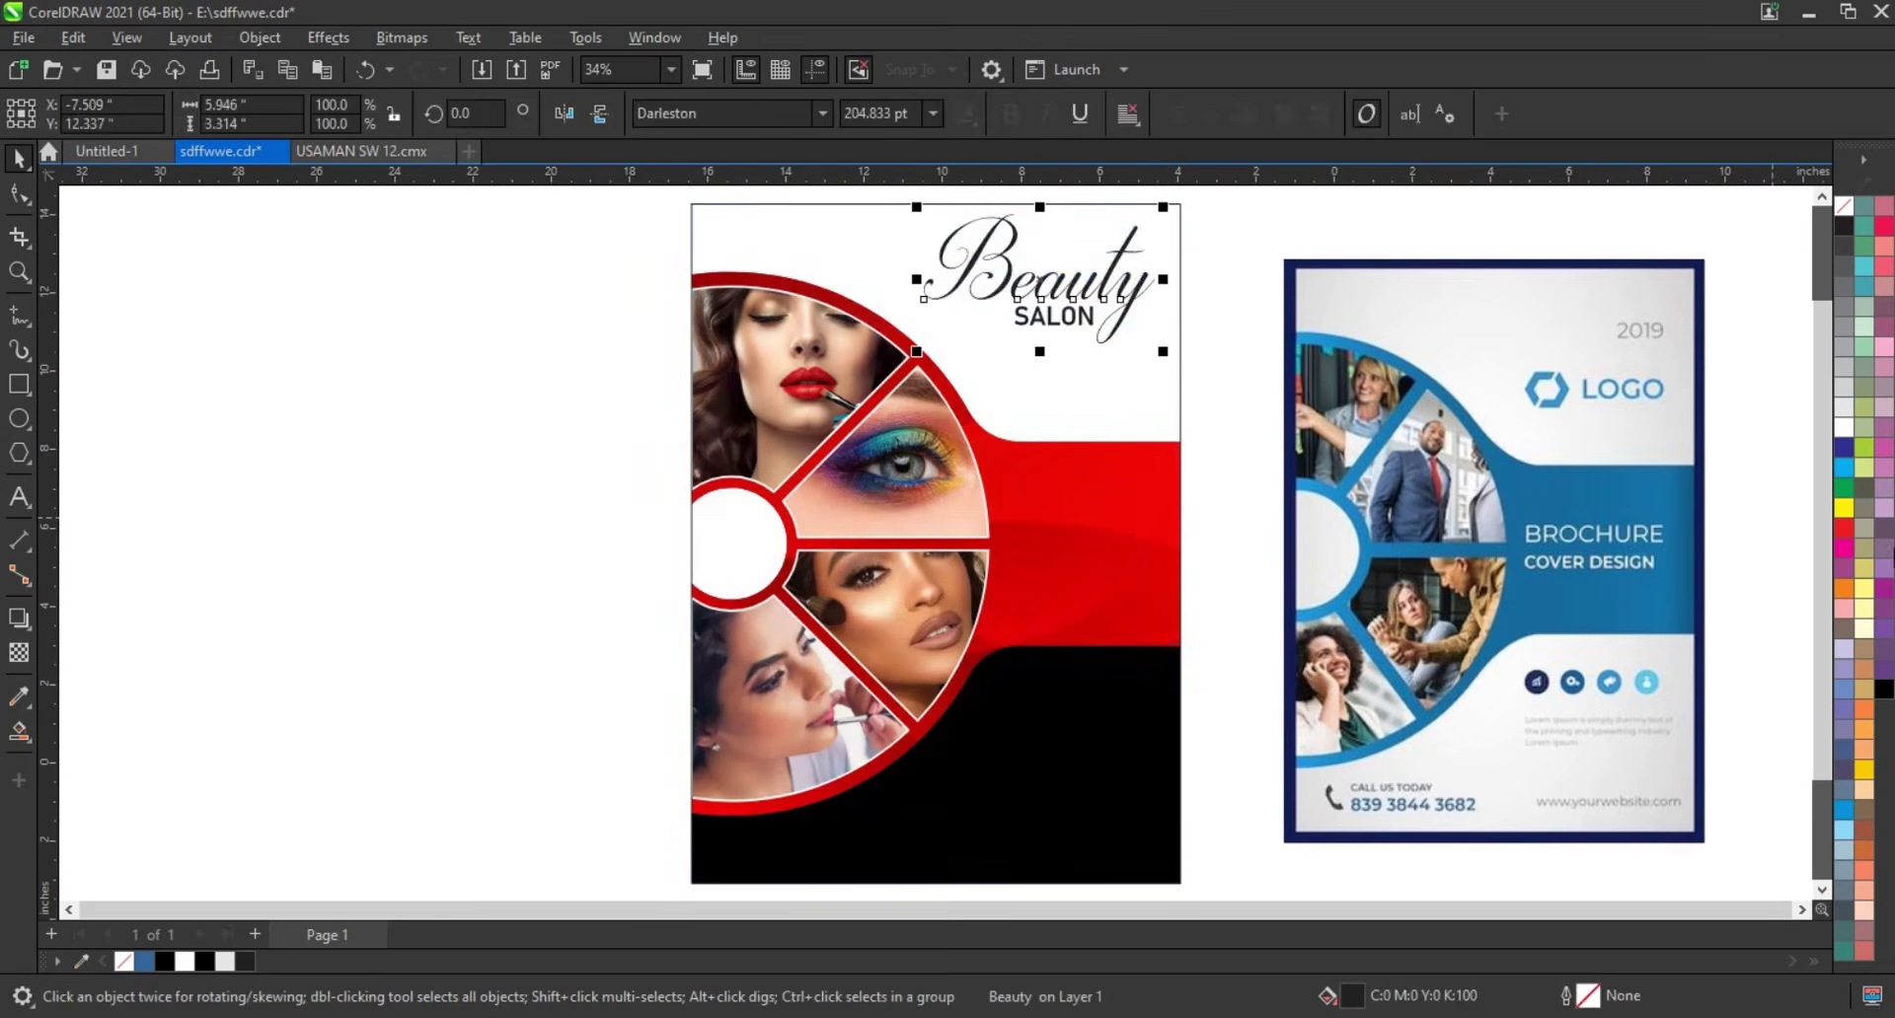
pyautogui.click(1845, 545)
pyautogui.moveTo(1240, 192); pyautogui.dragTo(880, 354)
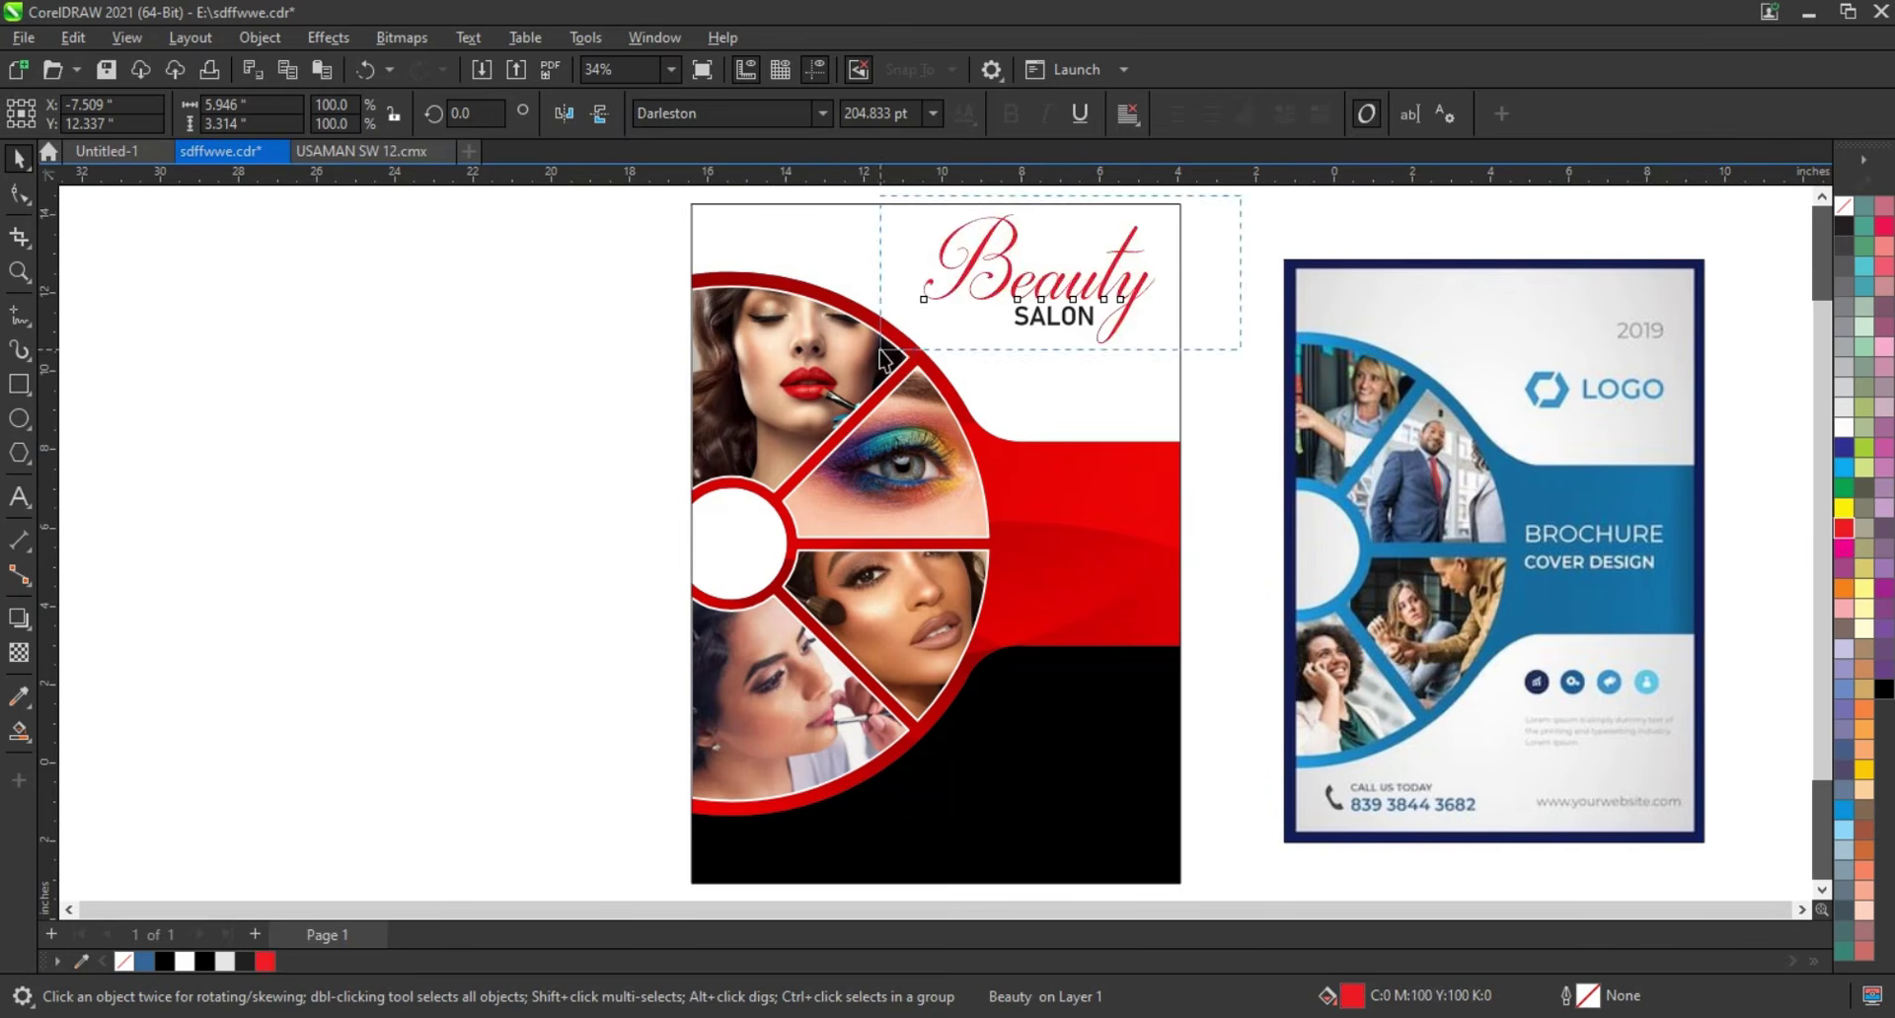
pyautogui.moveTo(1044, 310); pyautogui.dragTo(1054, 334)
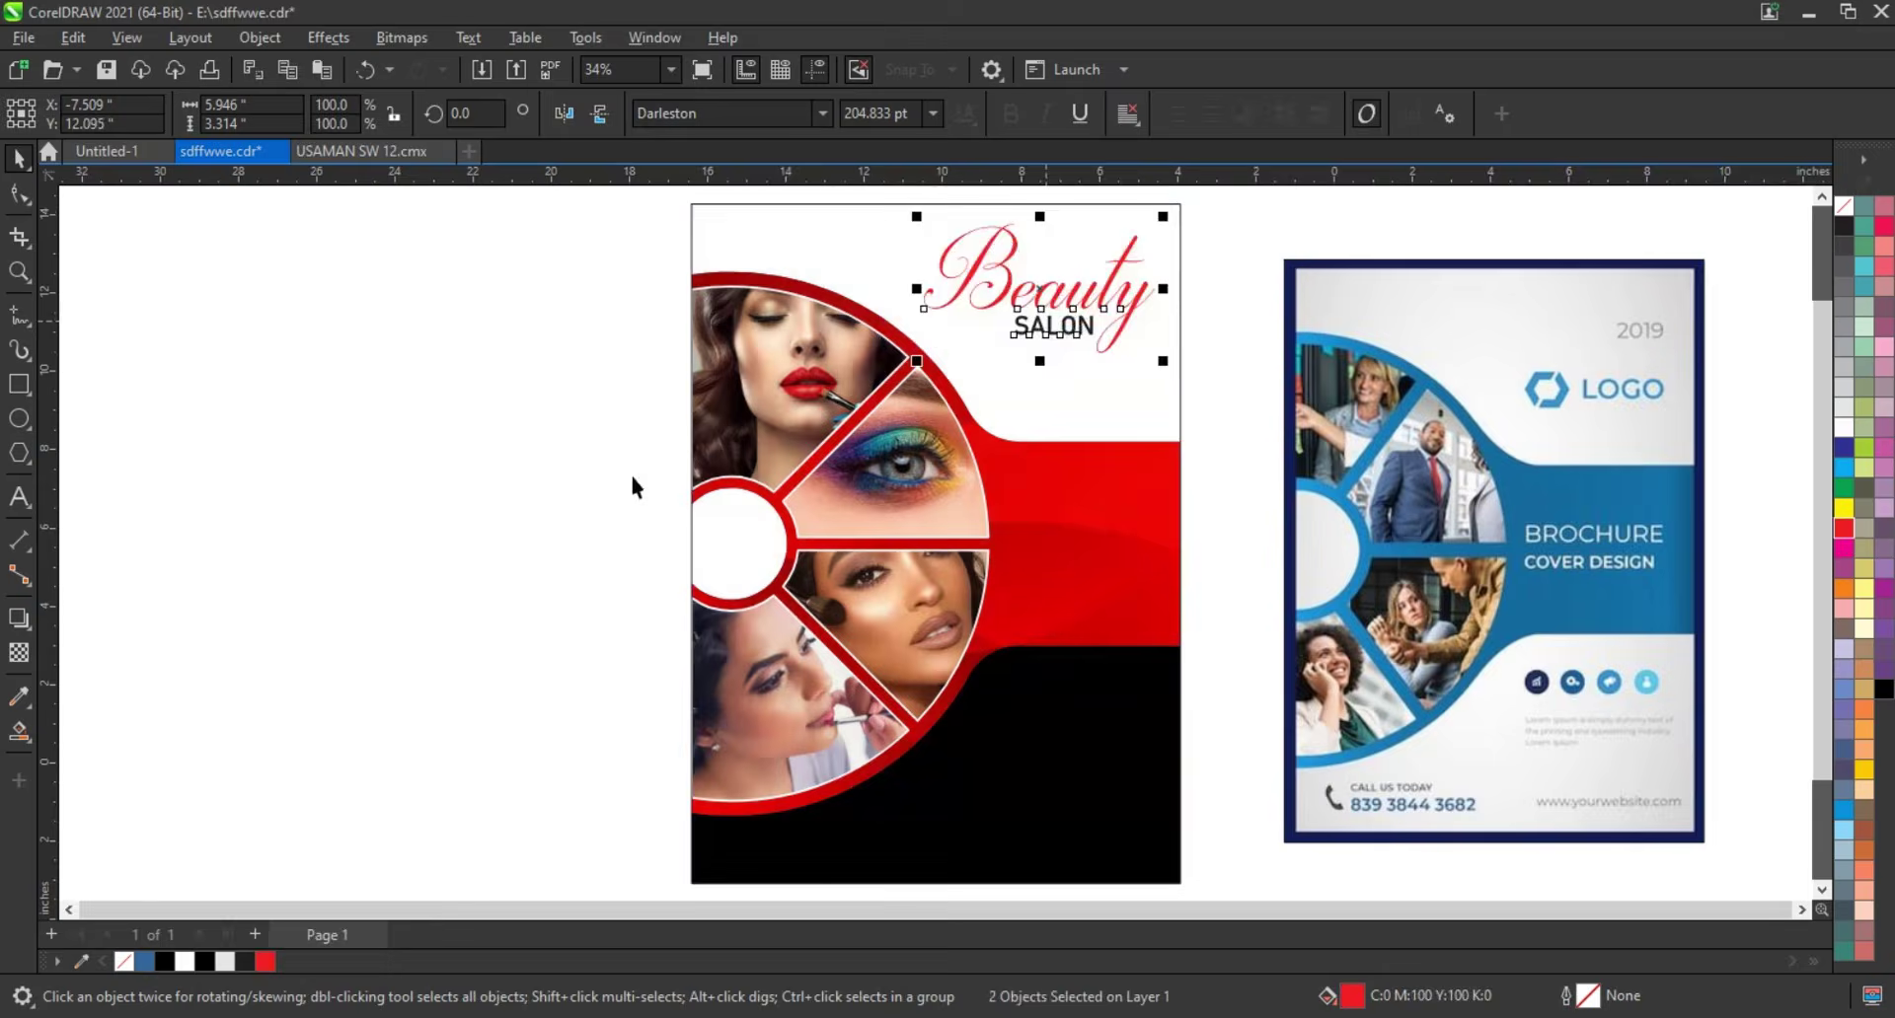
pyautogui.click(544, 488)
# Move the services list onto the cover's black area and colour its text white
pyautogui.scroll(-1, 545, 487)
pyautogui.click(1505, 691)
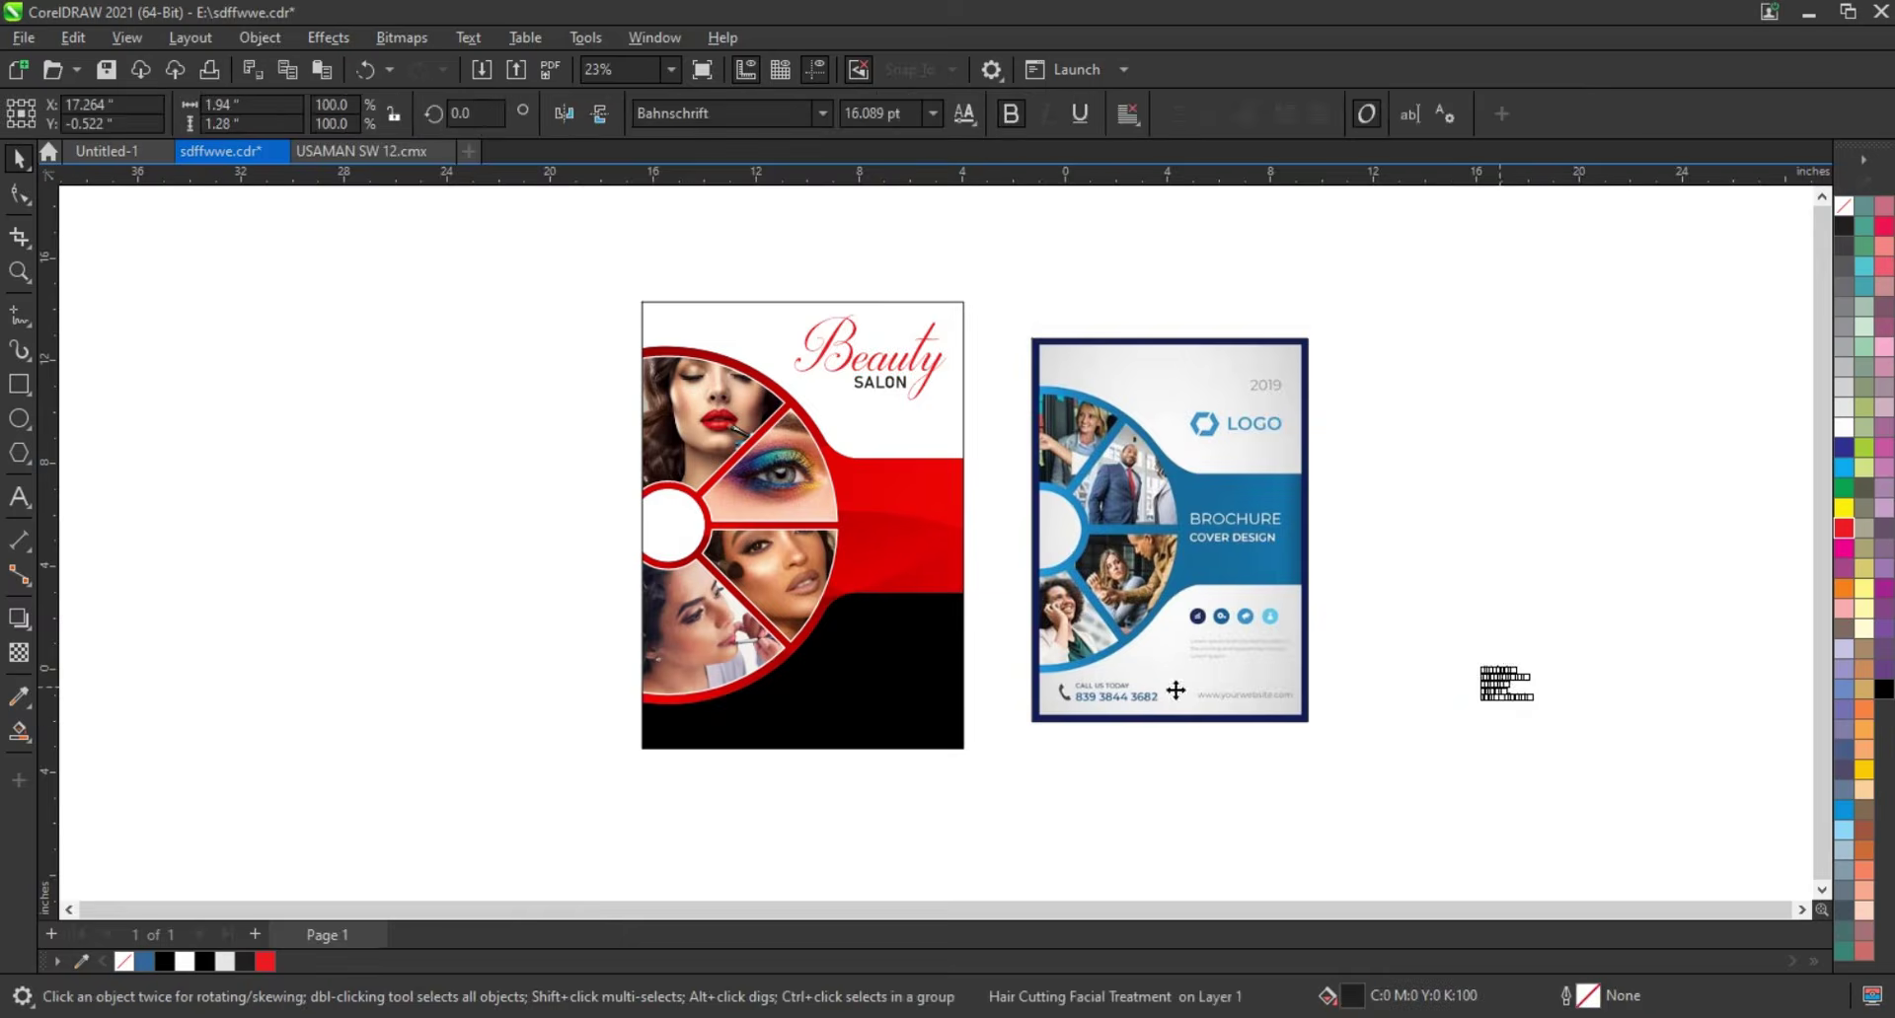
pyautogui.moveTo(1505, 691); pyautogui.dragTo(865, 700)
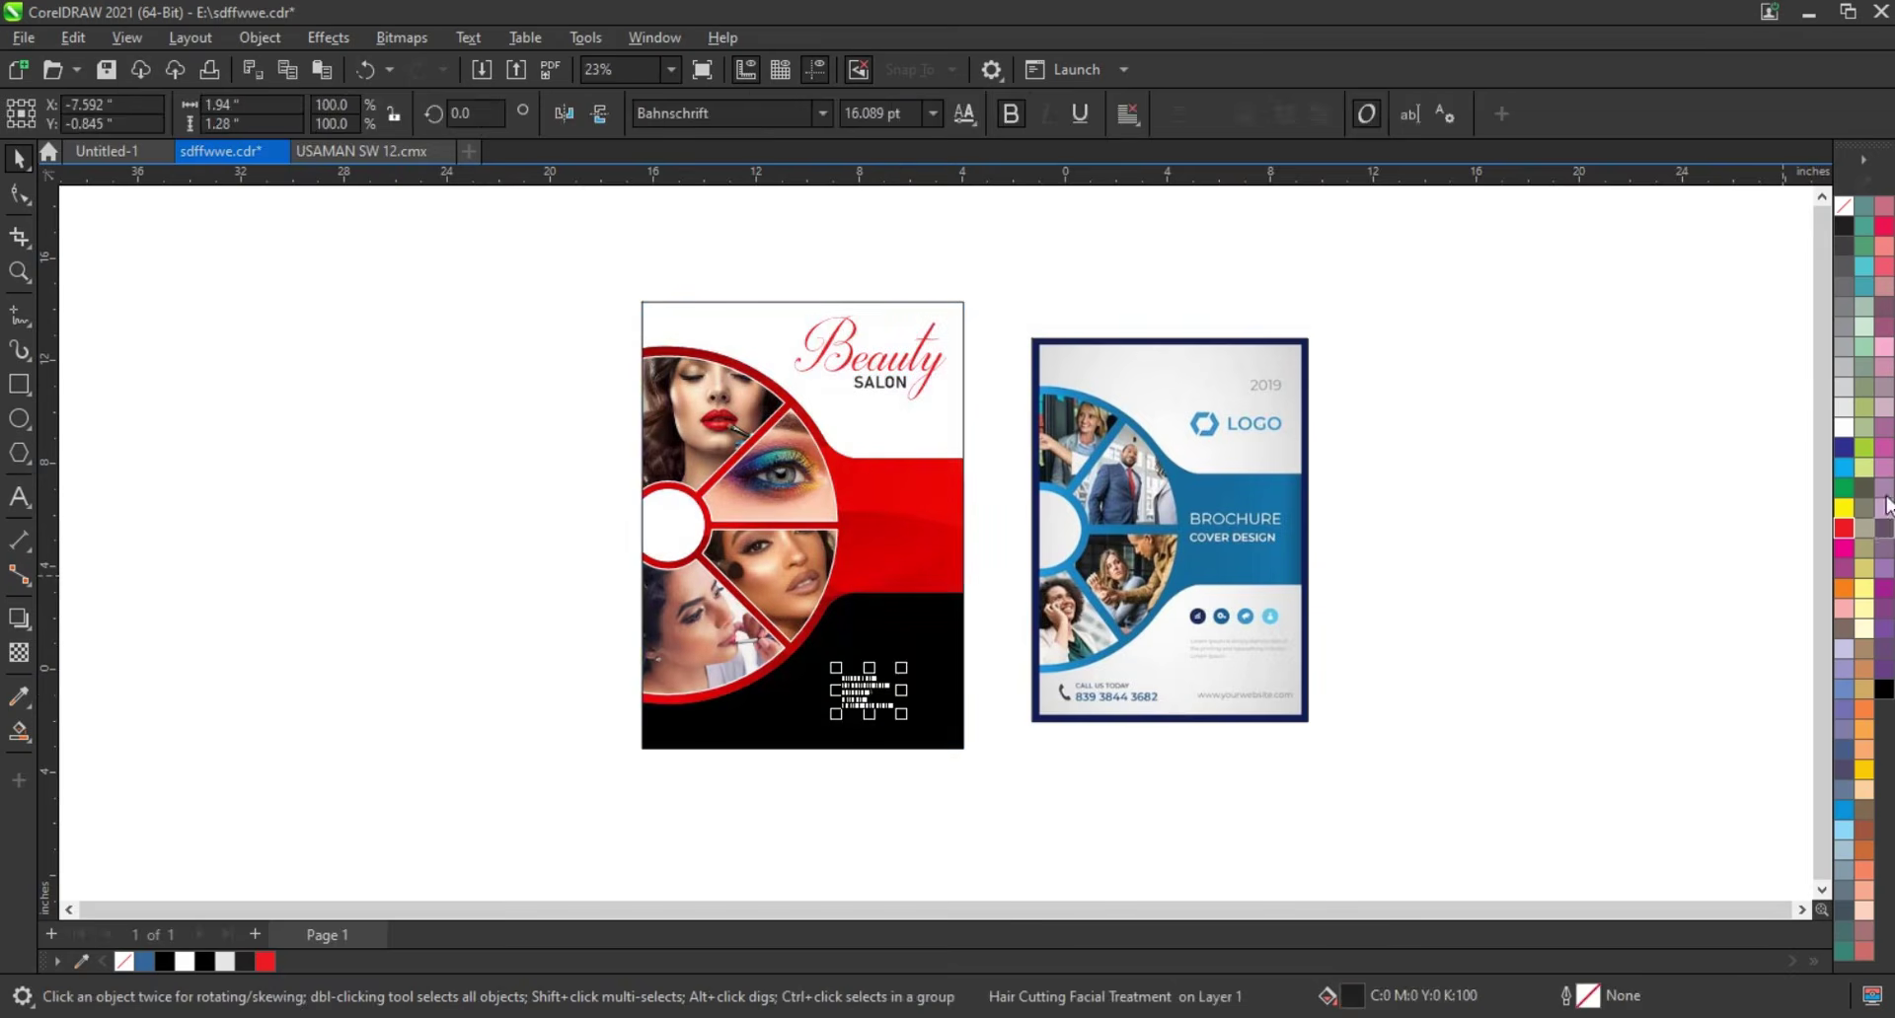
pyautogui.click(953, 703)
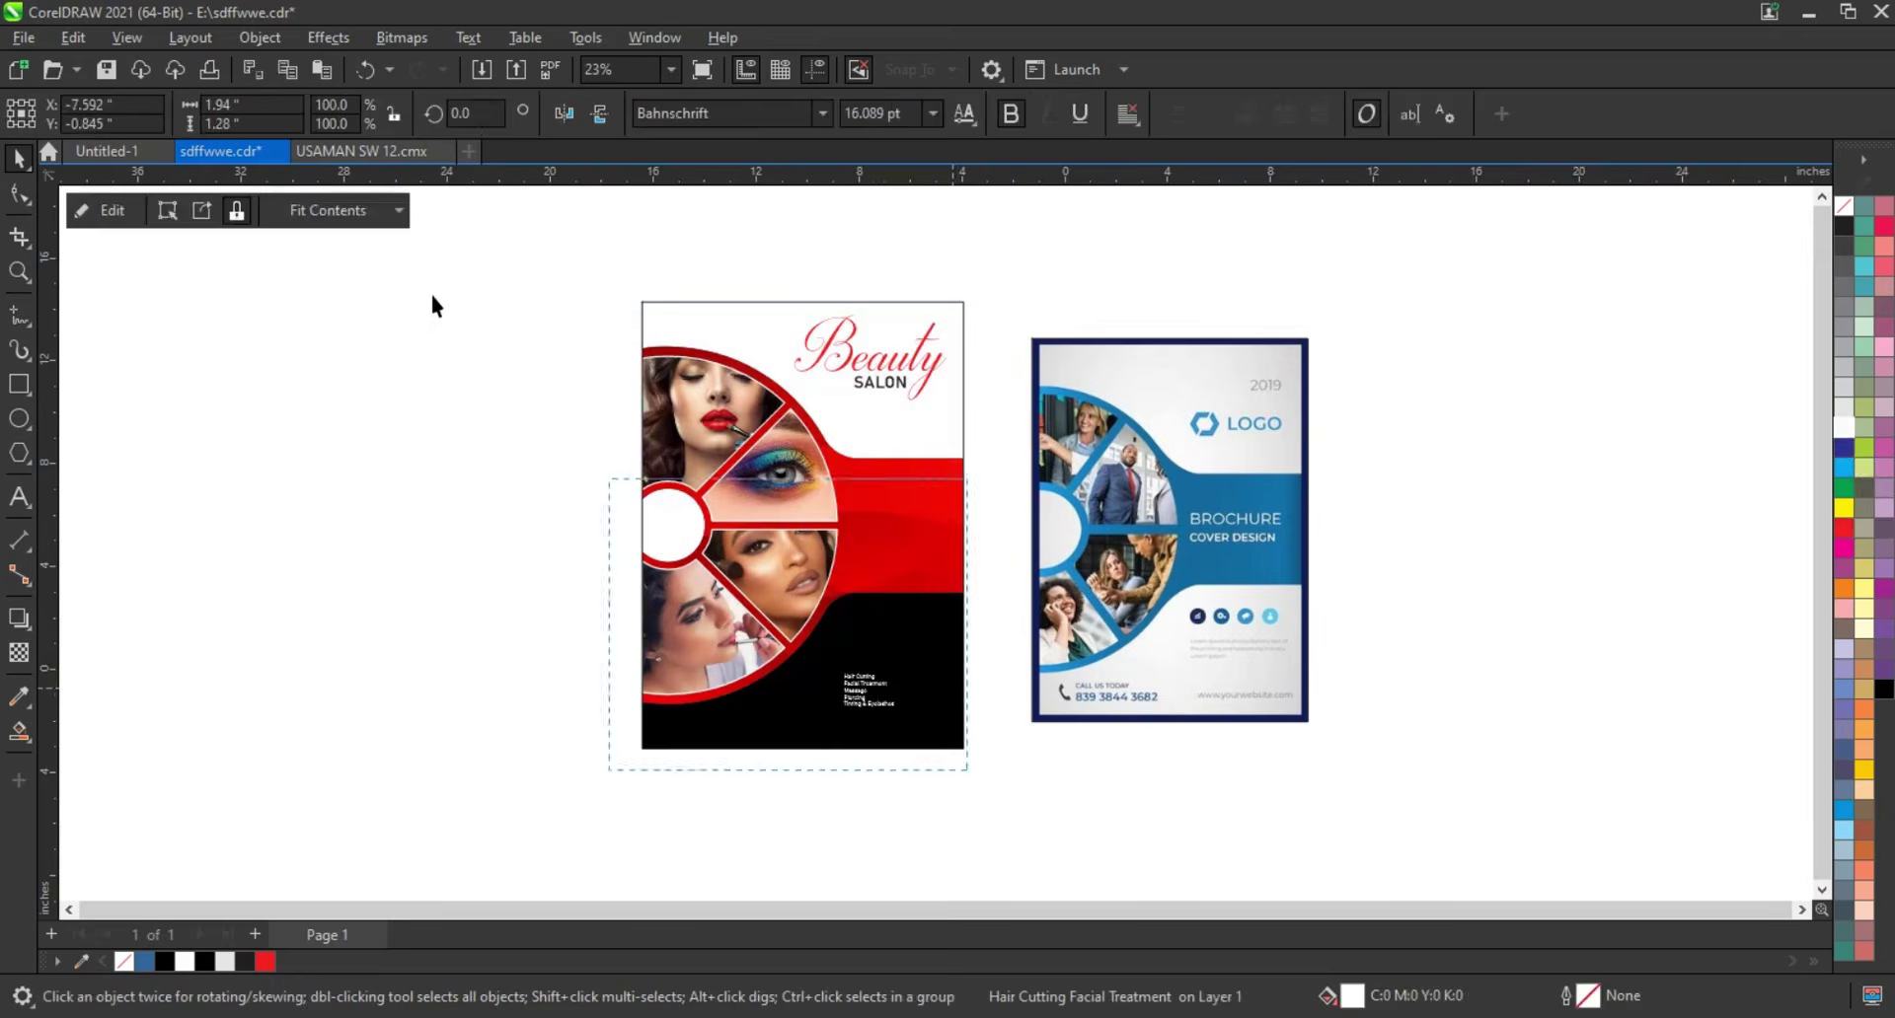
# Enlarge the services list to about 23.85 pt and move it onto the red band
pyautogui.scroll(1, 800, 513)
pyautogui.moveTo(1193, 700); pyautogui.dragTo(977, 834)
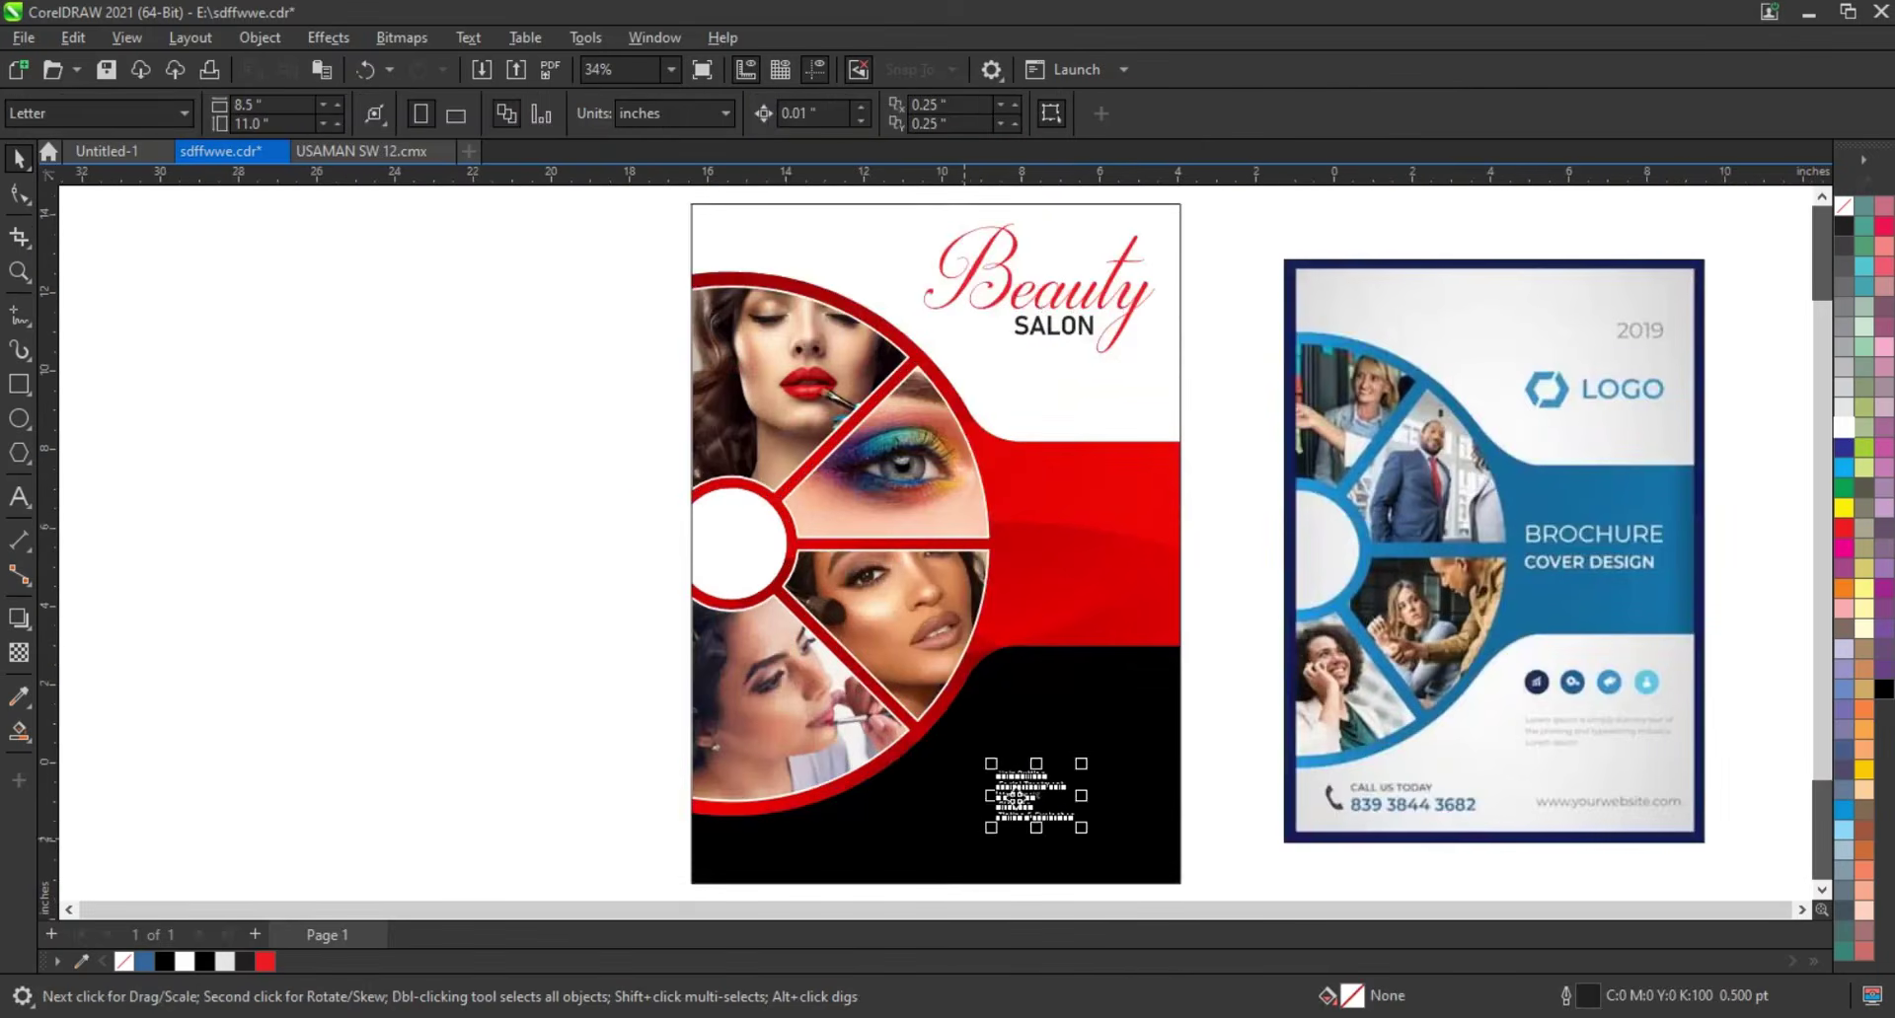
pyautogui.moveTo(1041, 566); pyautogui.dragTo(1135, 560)
# Widen the line spacing of the services list to a height of about 3.69 inches and centre it on the red band
pyautogui.press('F10')
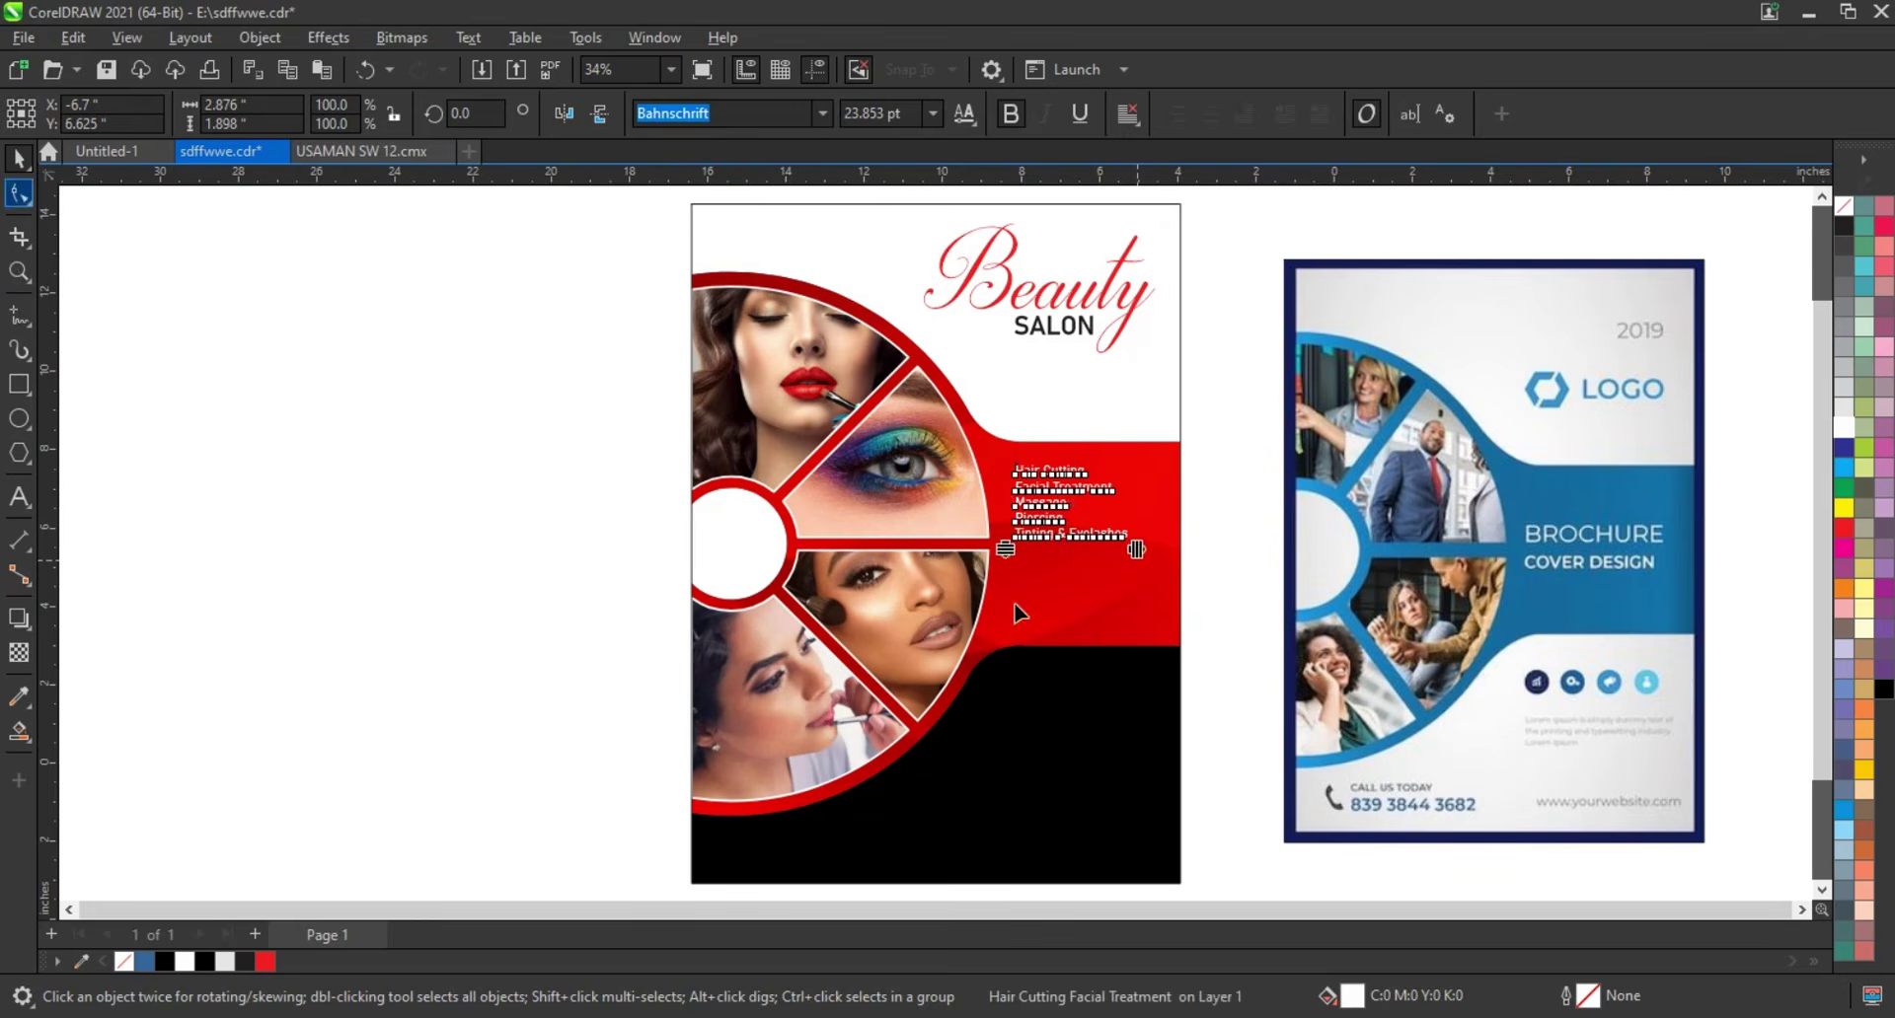
pyautogui.moveTo(1004, 551); pyautogui.dragTo(1006, 636)
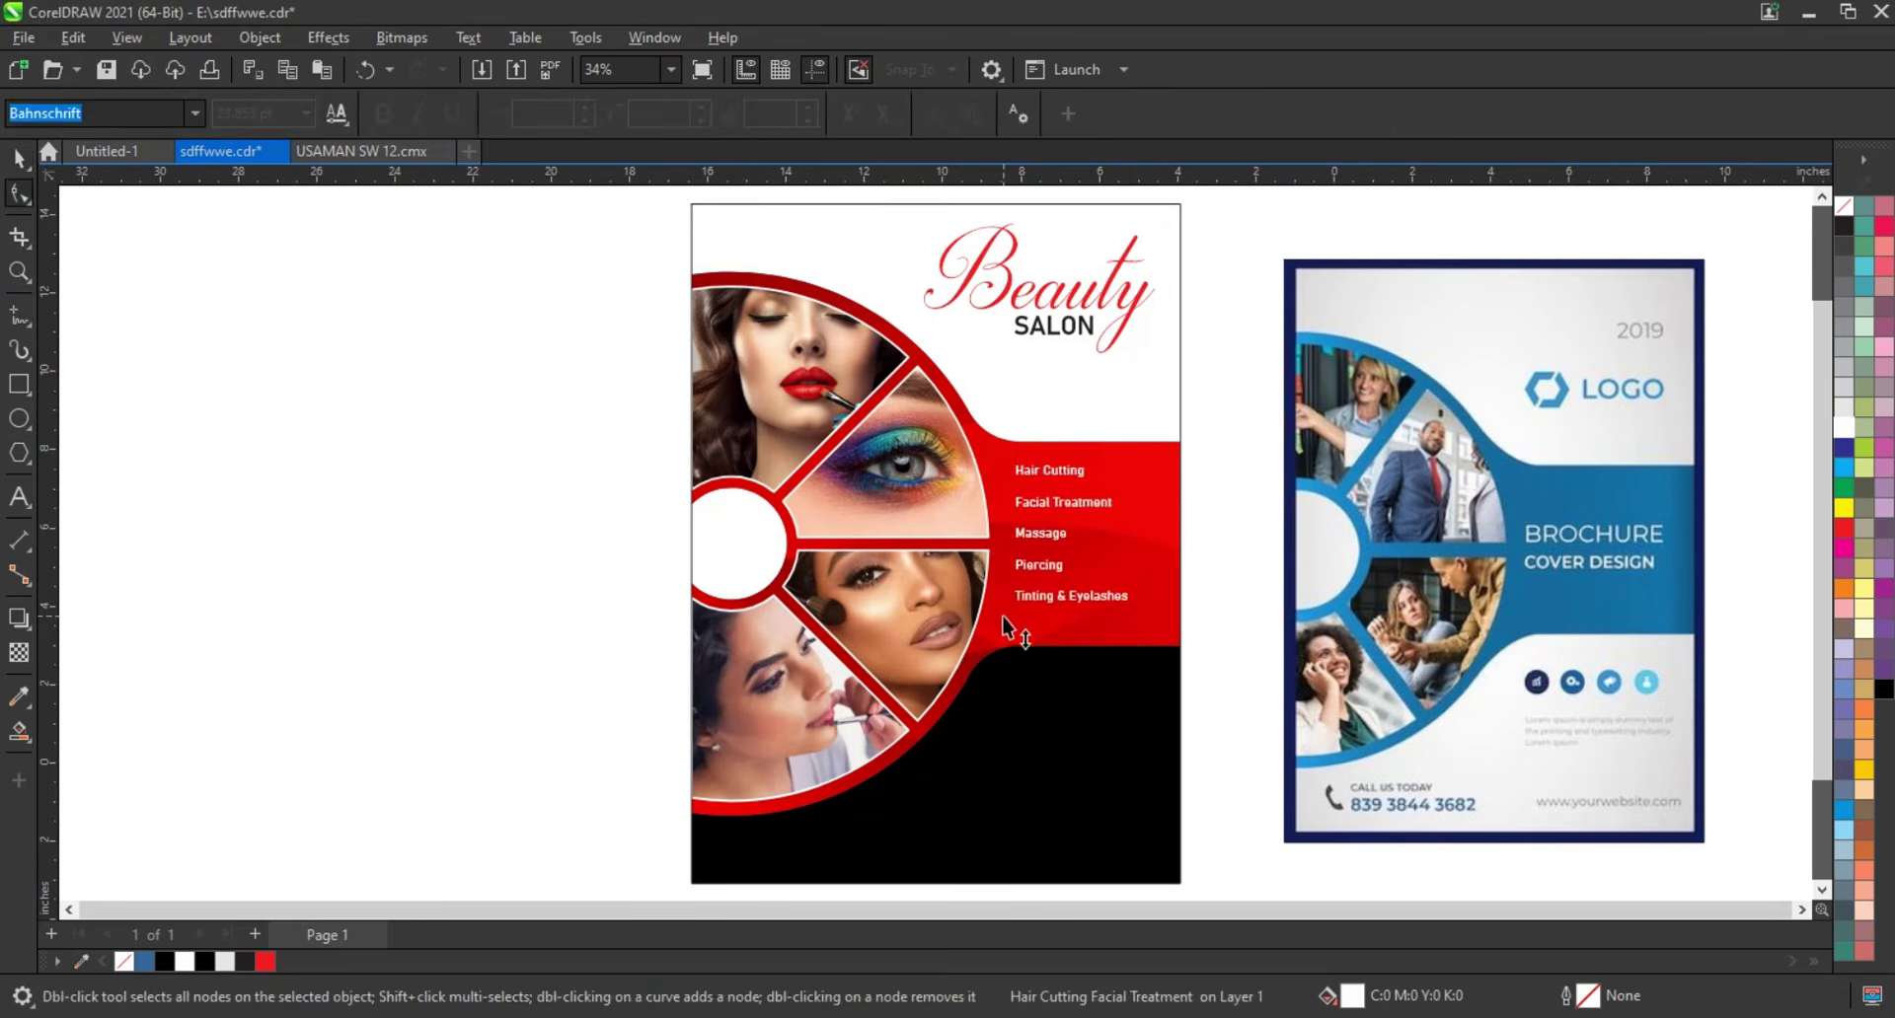
pyautogui.click(19, 158)
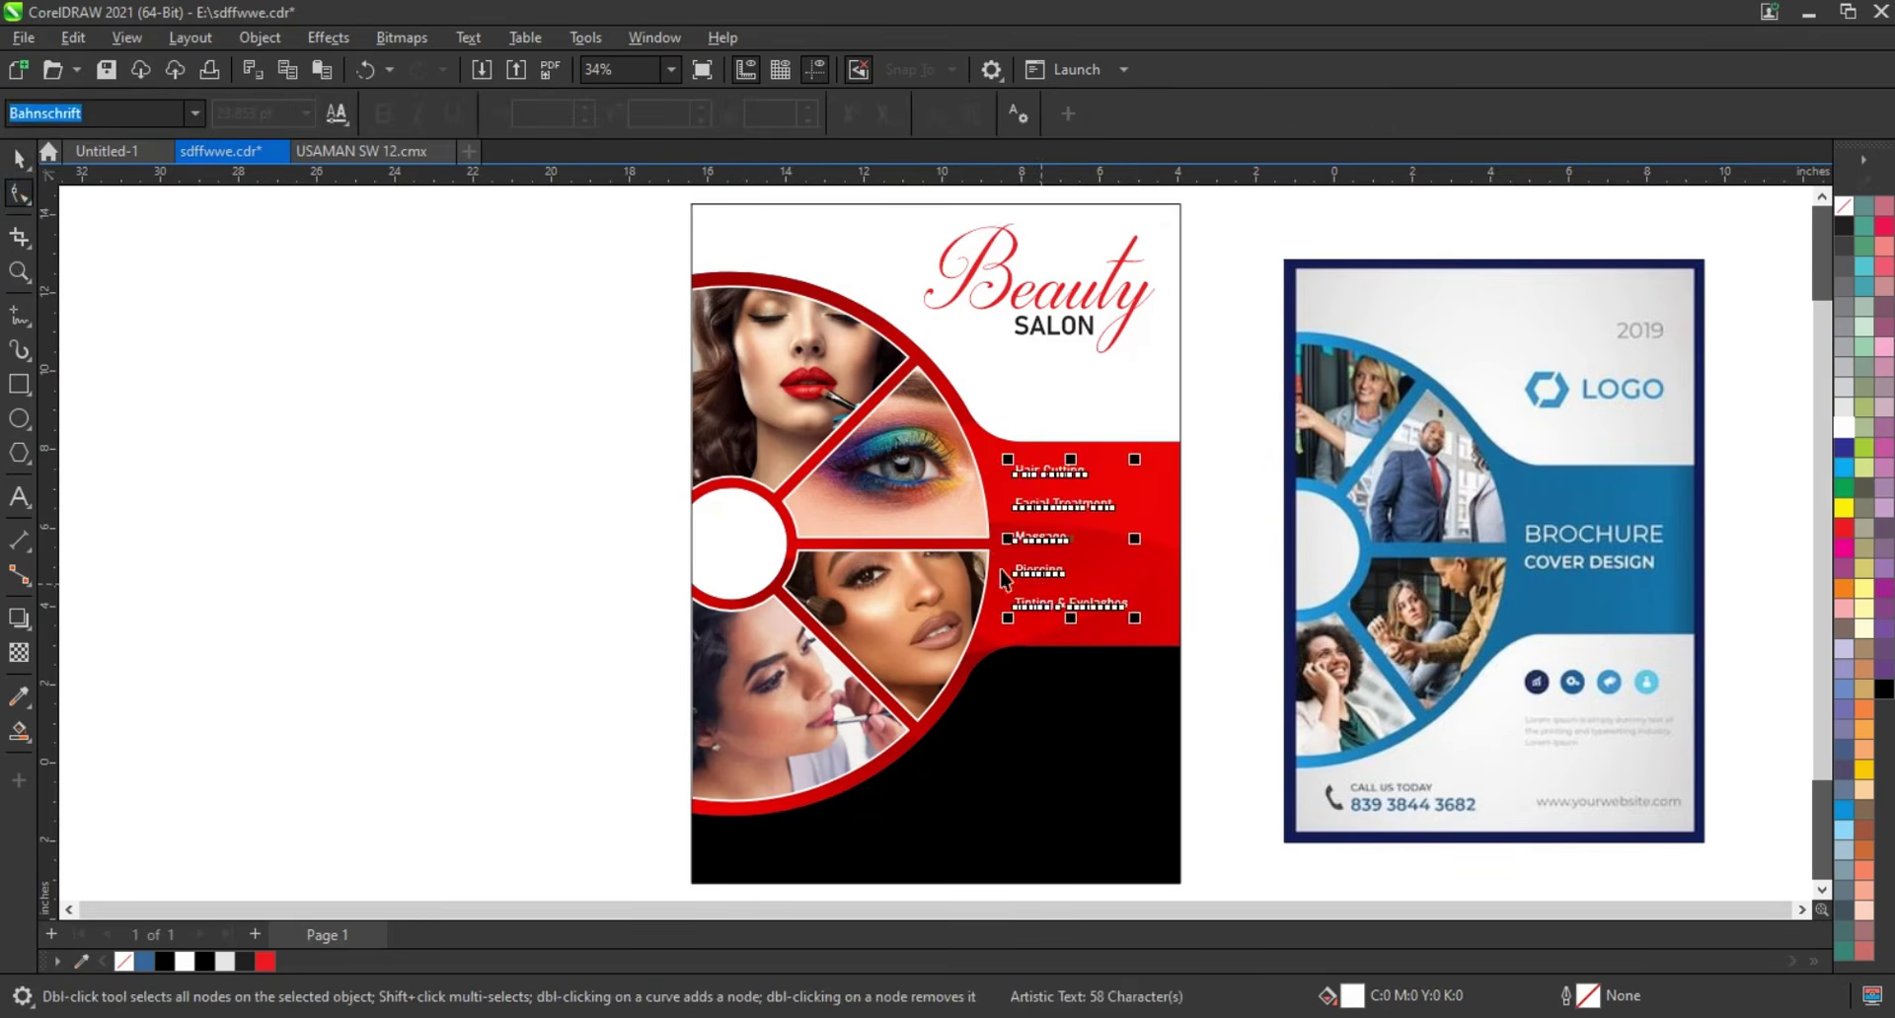
pyautogui.moveTo(1028, 540); pyautogui.dragTo(1028, 549)
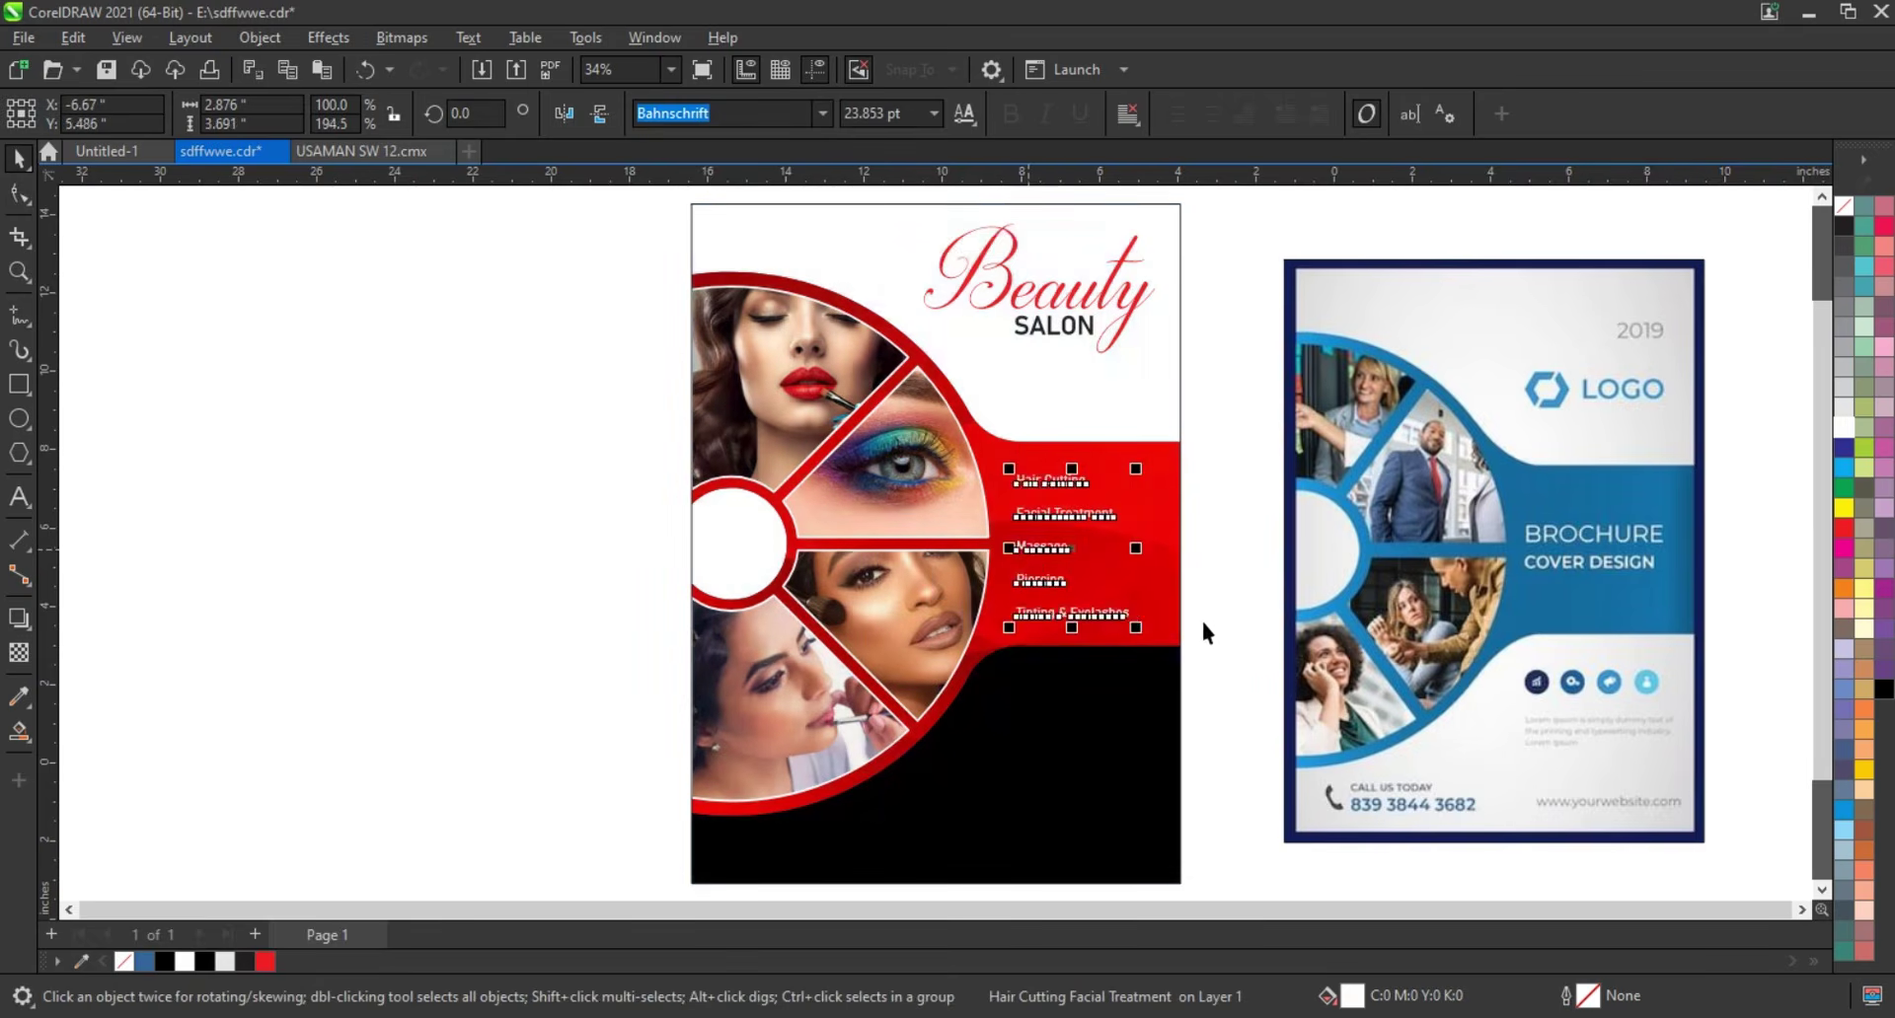
pyautogui.click(1237, 681)
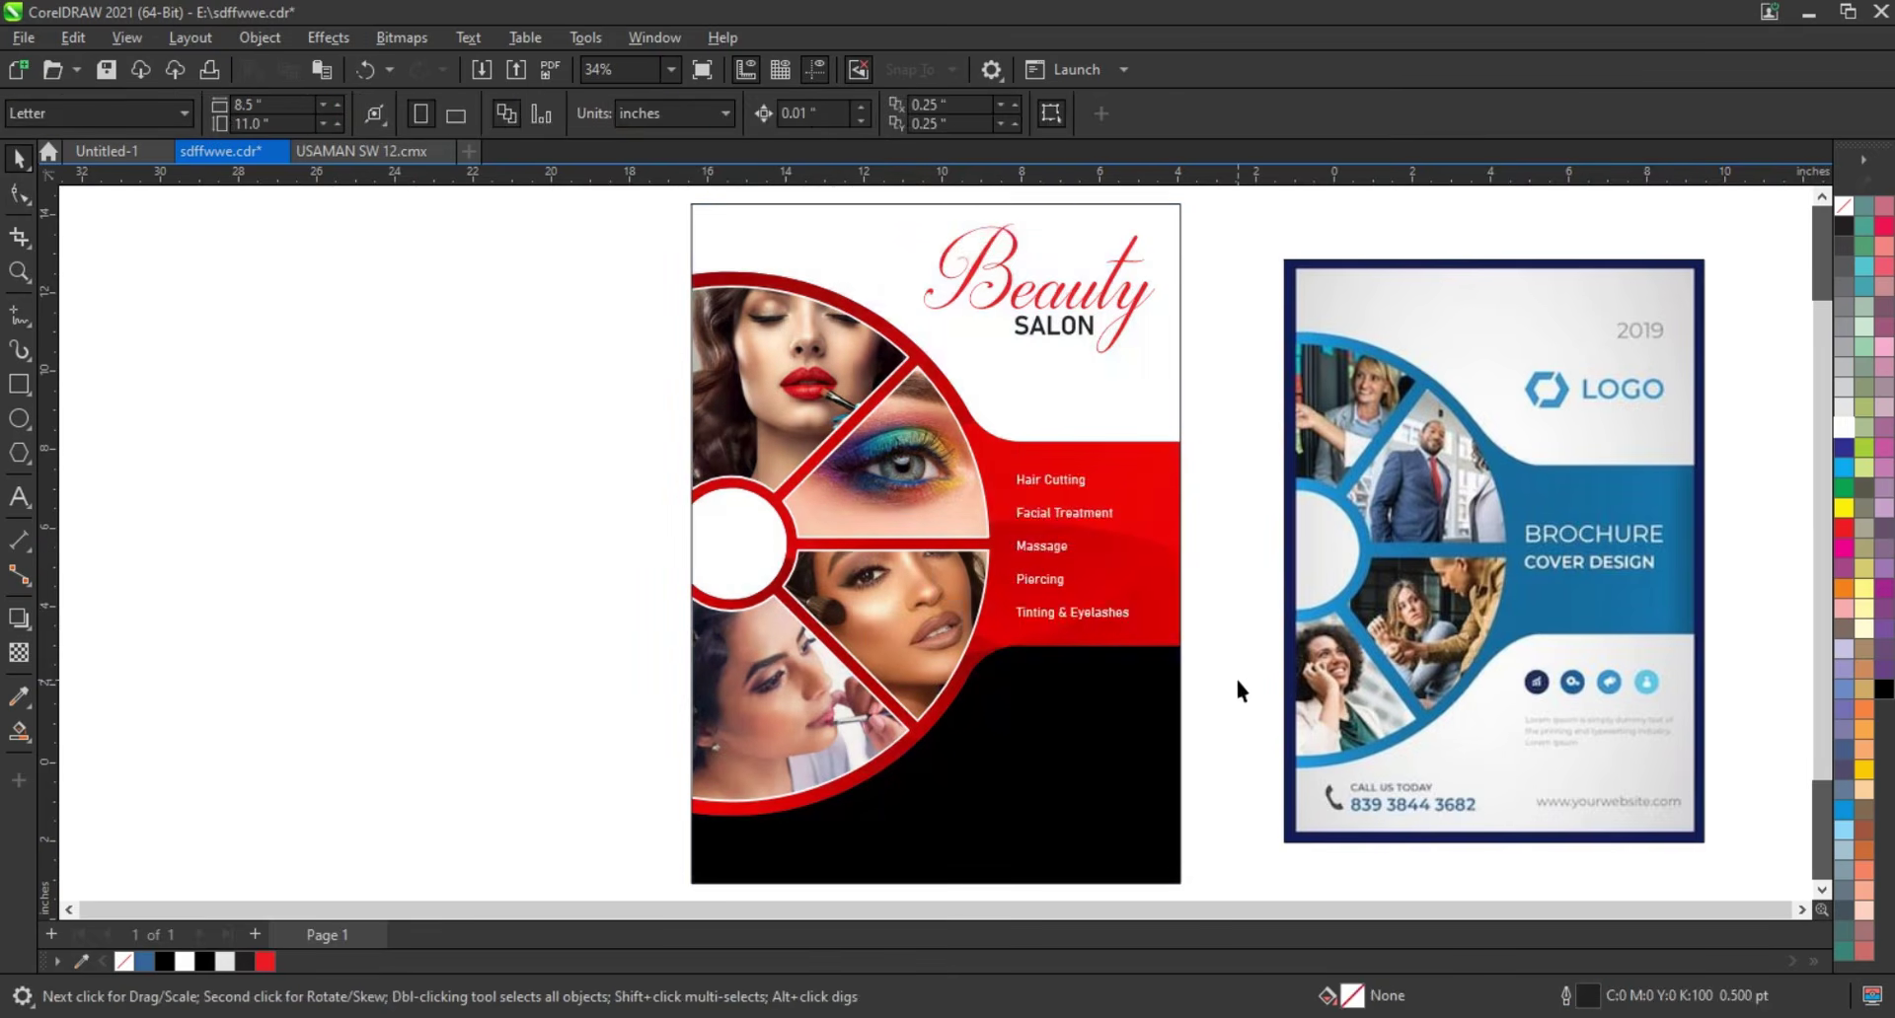
# Shift the "Beauty SALON" title slightly down and right and enlarge it to about 6.26 × 3.49 inches
pyautogui.click(17, 276)
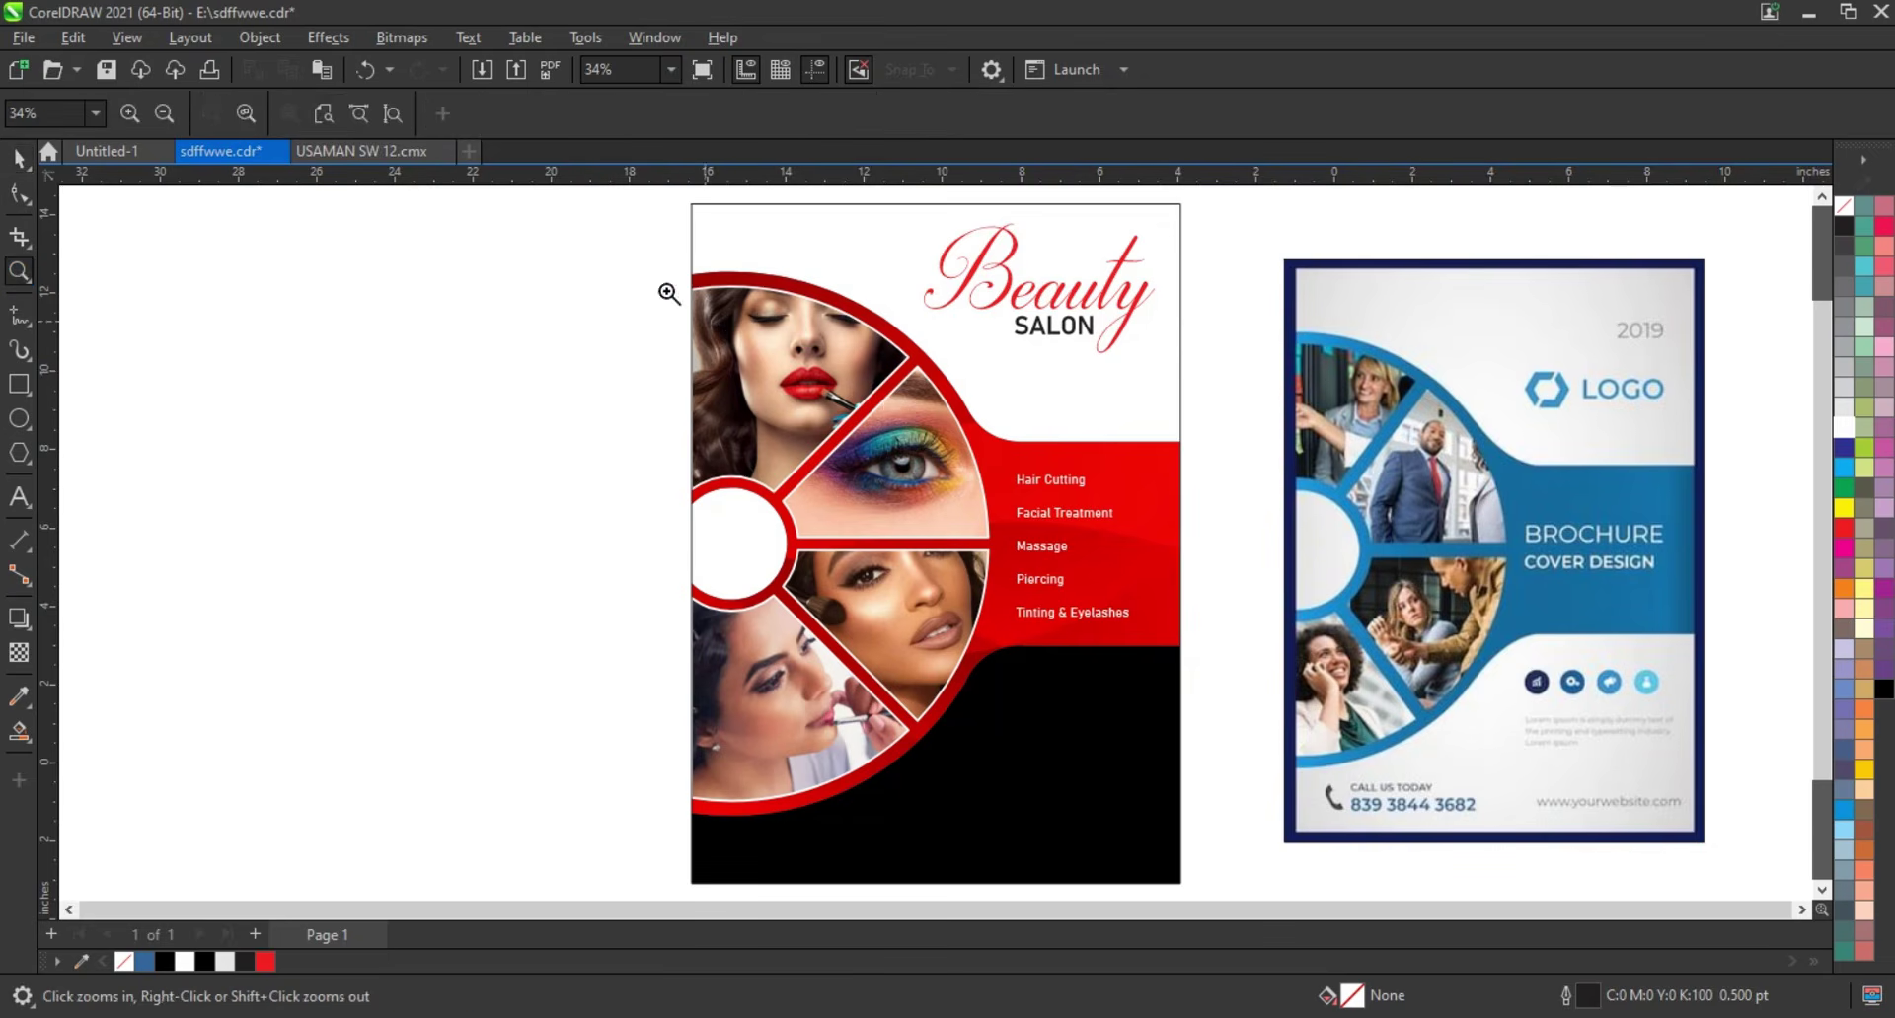
pyautogui.moveTo(594, 214); pyautogui.dragTo(1724, 836)
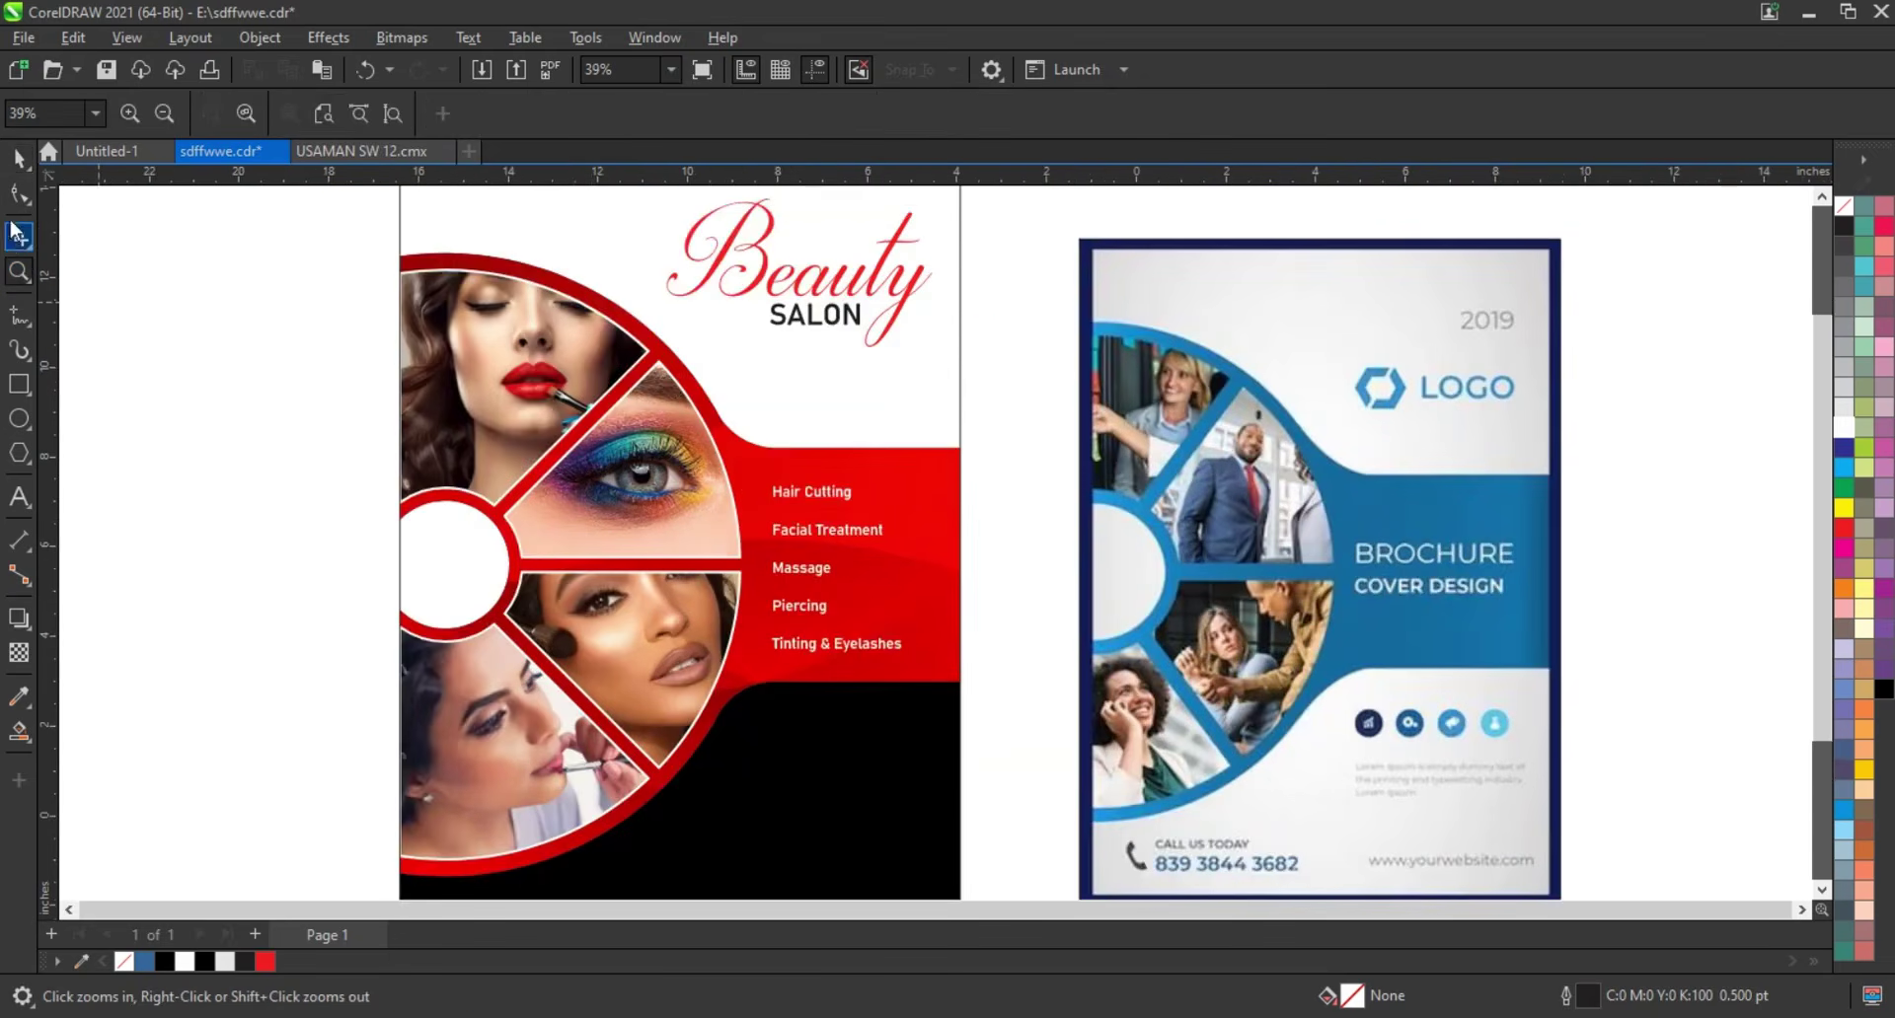
pyautogui.press('space')
pyautogui.scroll(1, 681, 209)
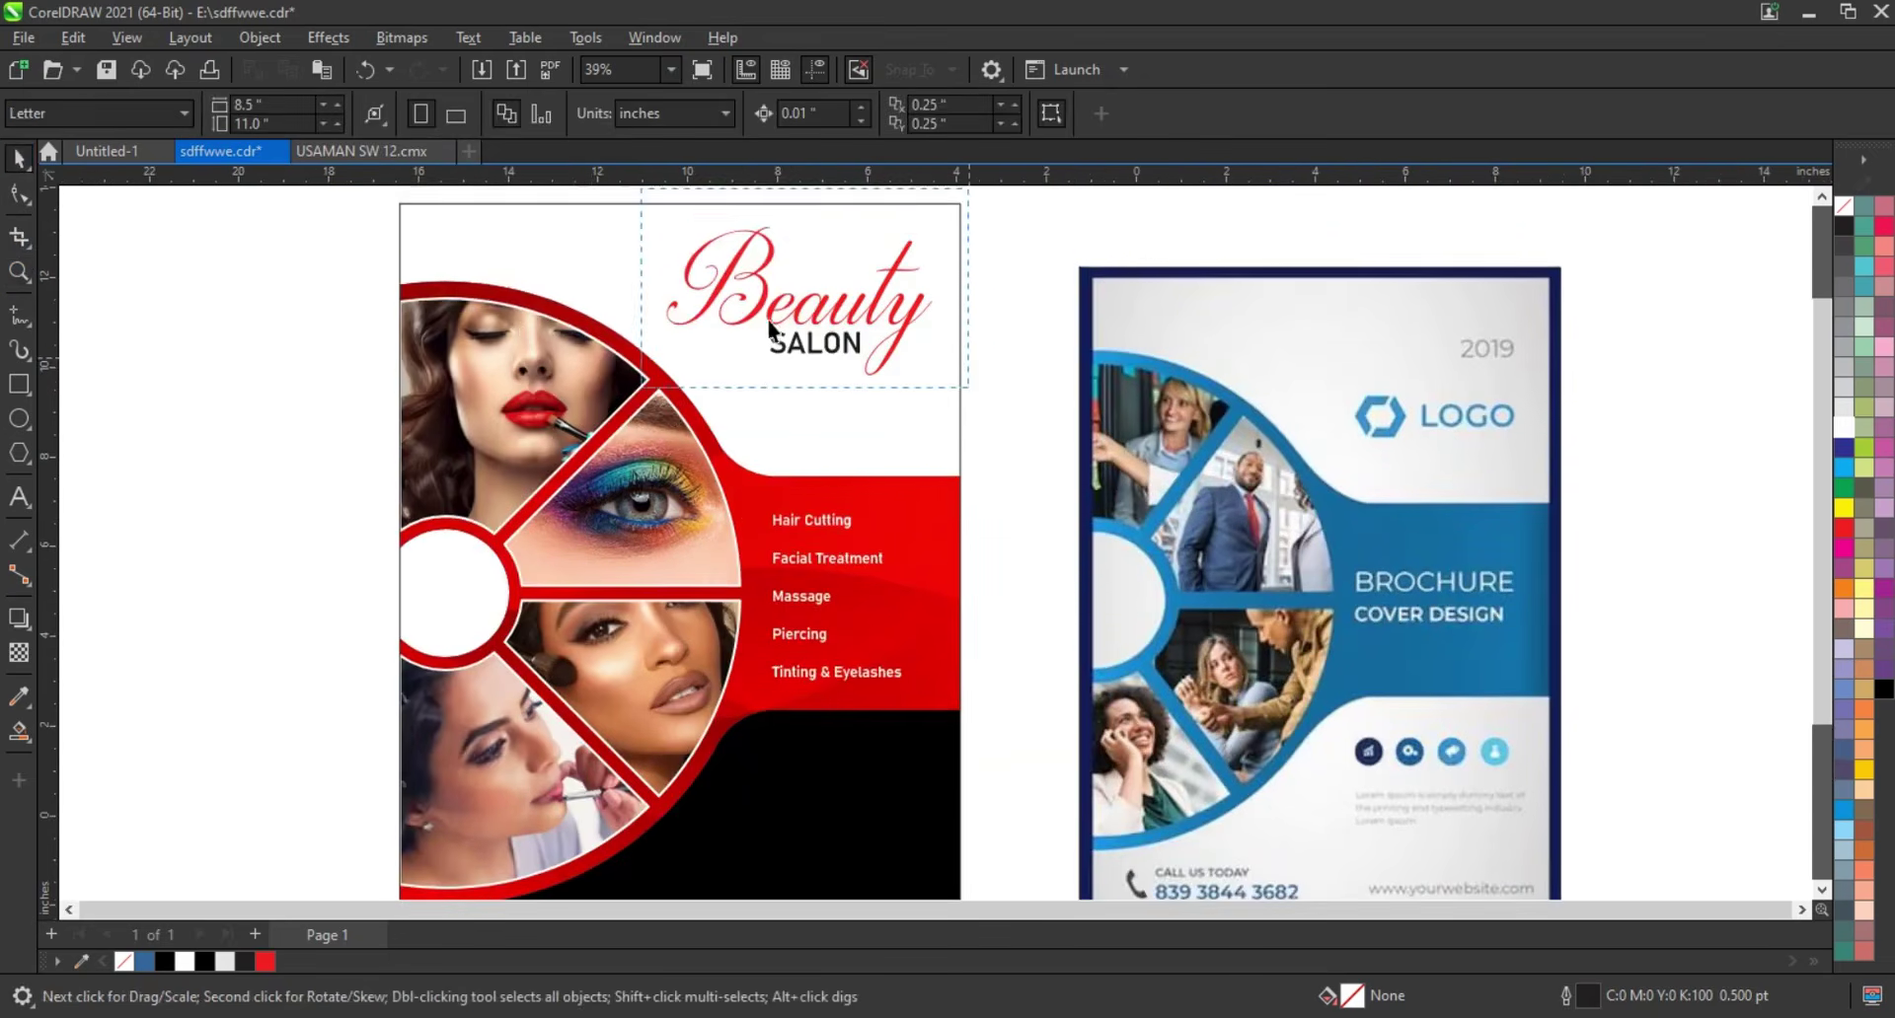
pyautogui.click(681, 209)
pyautogui.moveTo(1008, 225); pyautogui.dragTo(616, 373)
pyautogui.moveTo(805, 366)
pyautogui.mouseDown()
pyautogui.moveTo(814, 380)
pyautogui.moveTo(806, 366)
pyautogui.mouseUp()
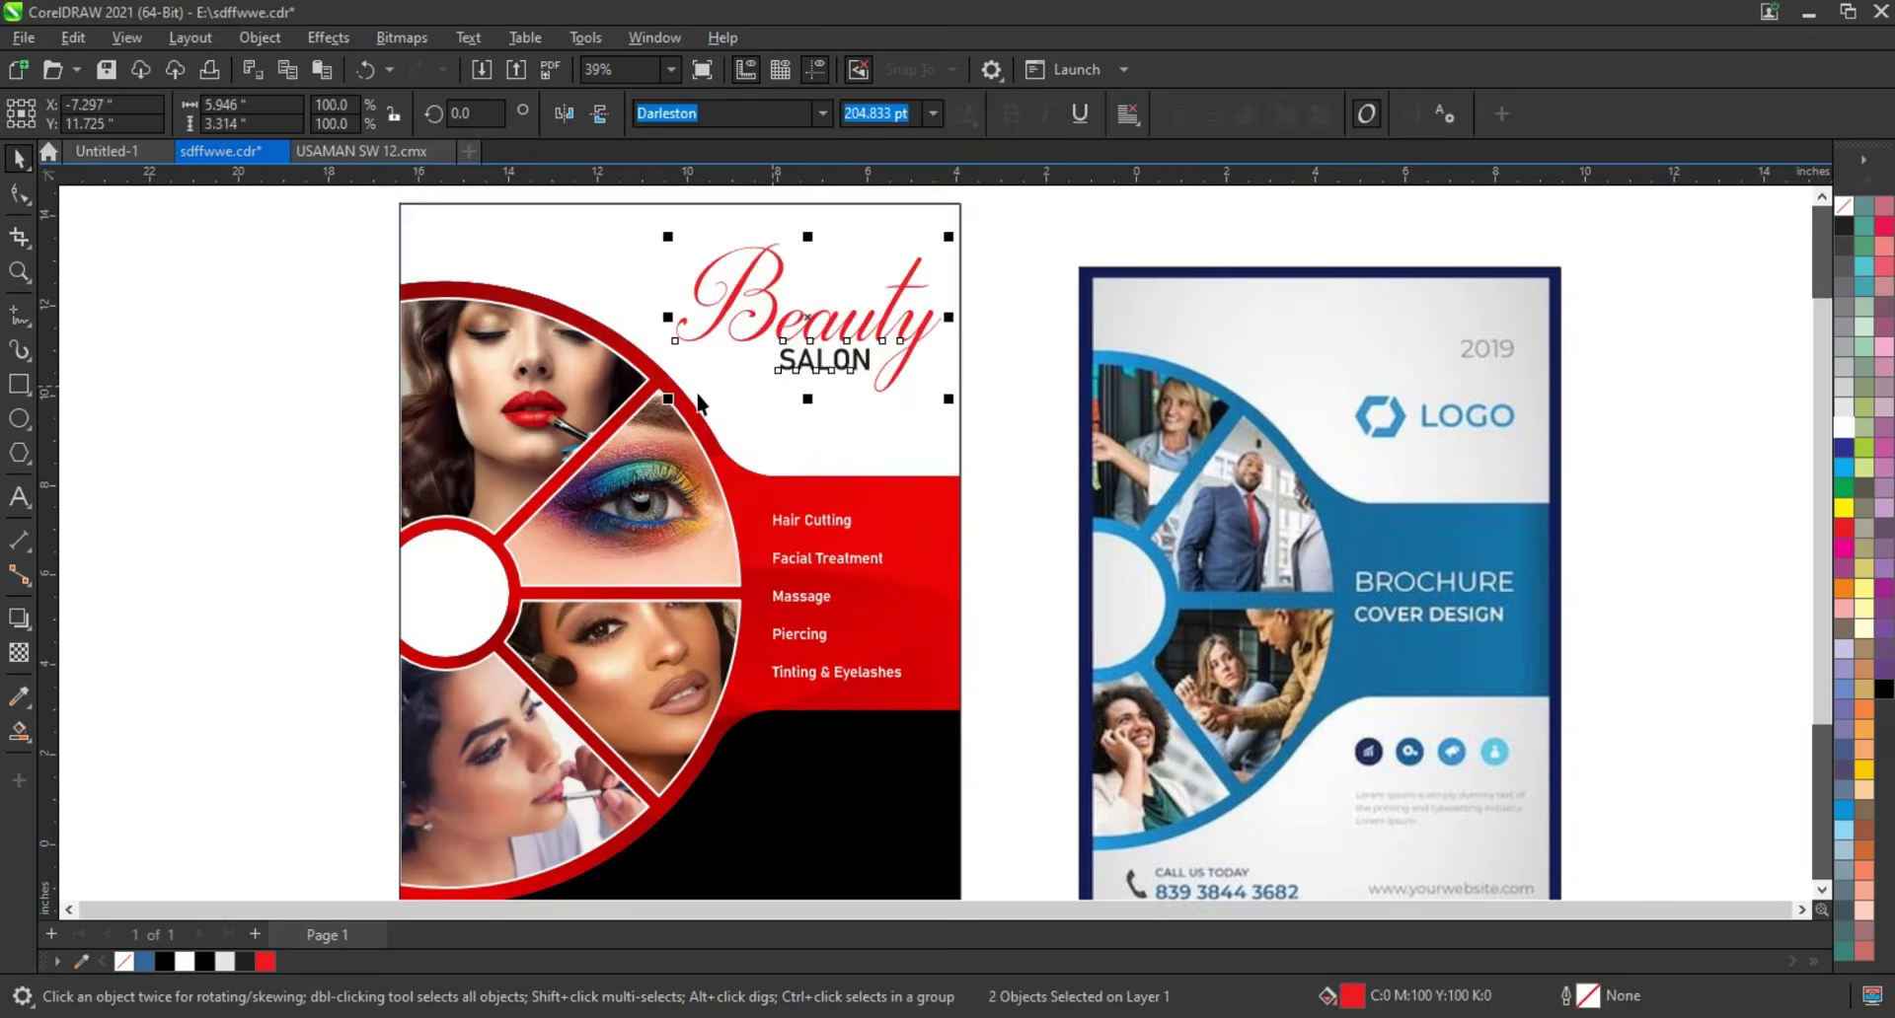
pyautogui.moveTo(664, 407); pyautogui.dragTo(650, 415)
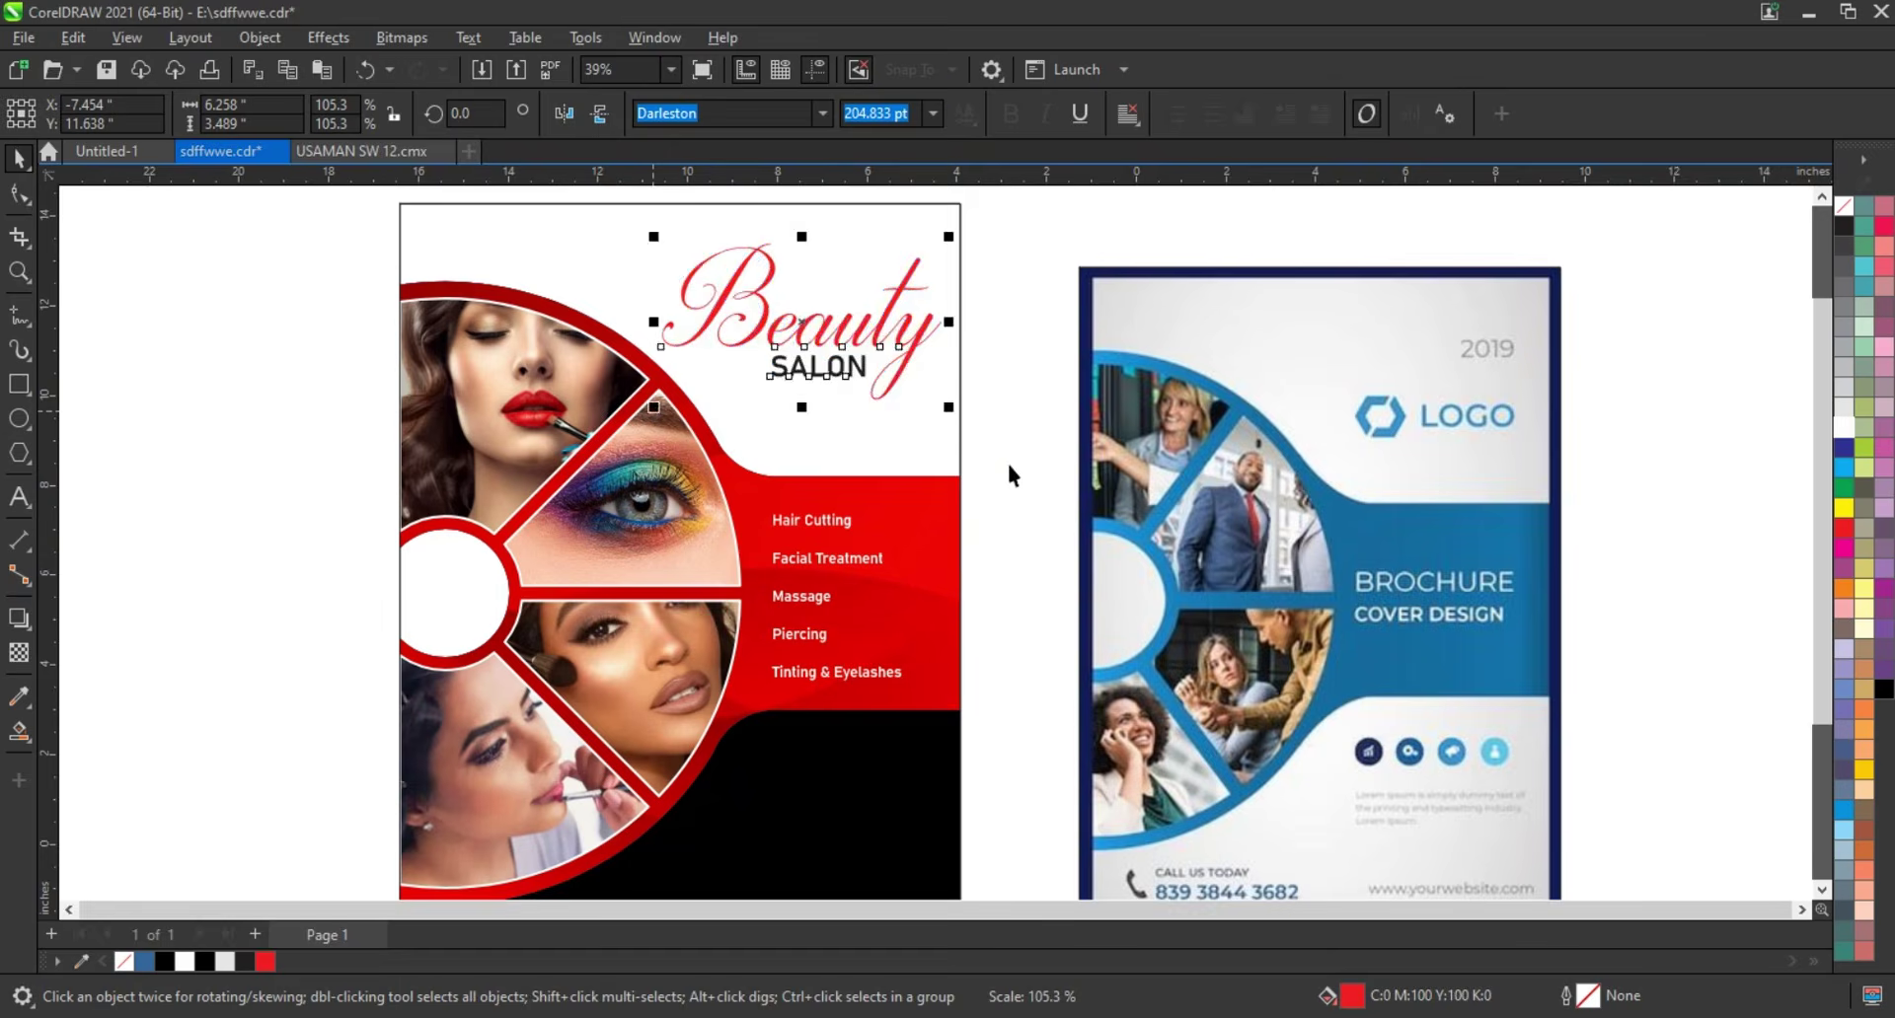
pyautogui.click(982, 538)
pyautogui.scroll(-1, 982, 537)
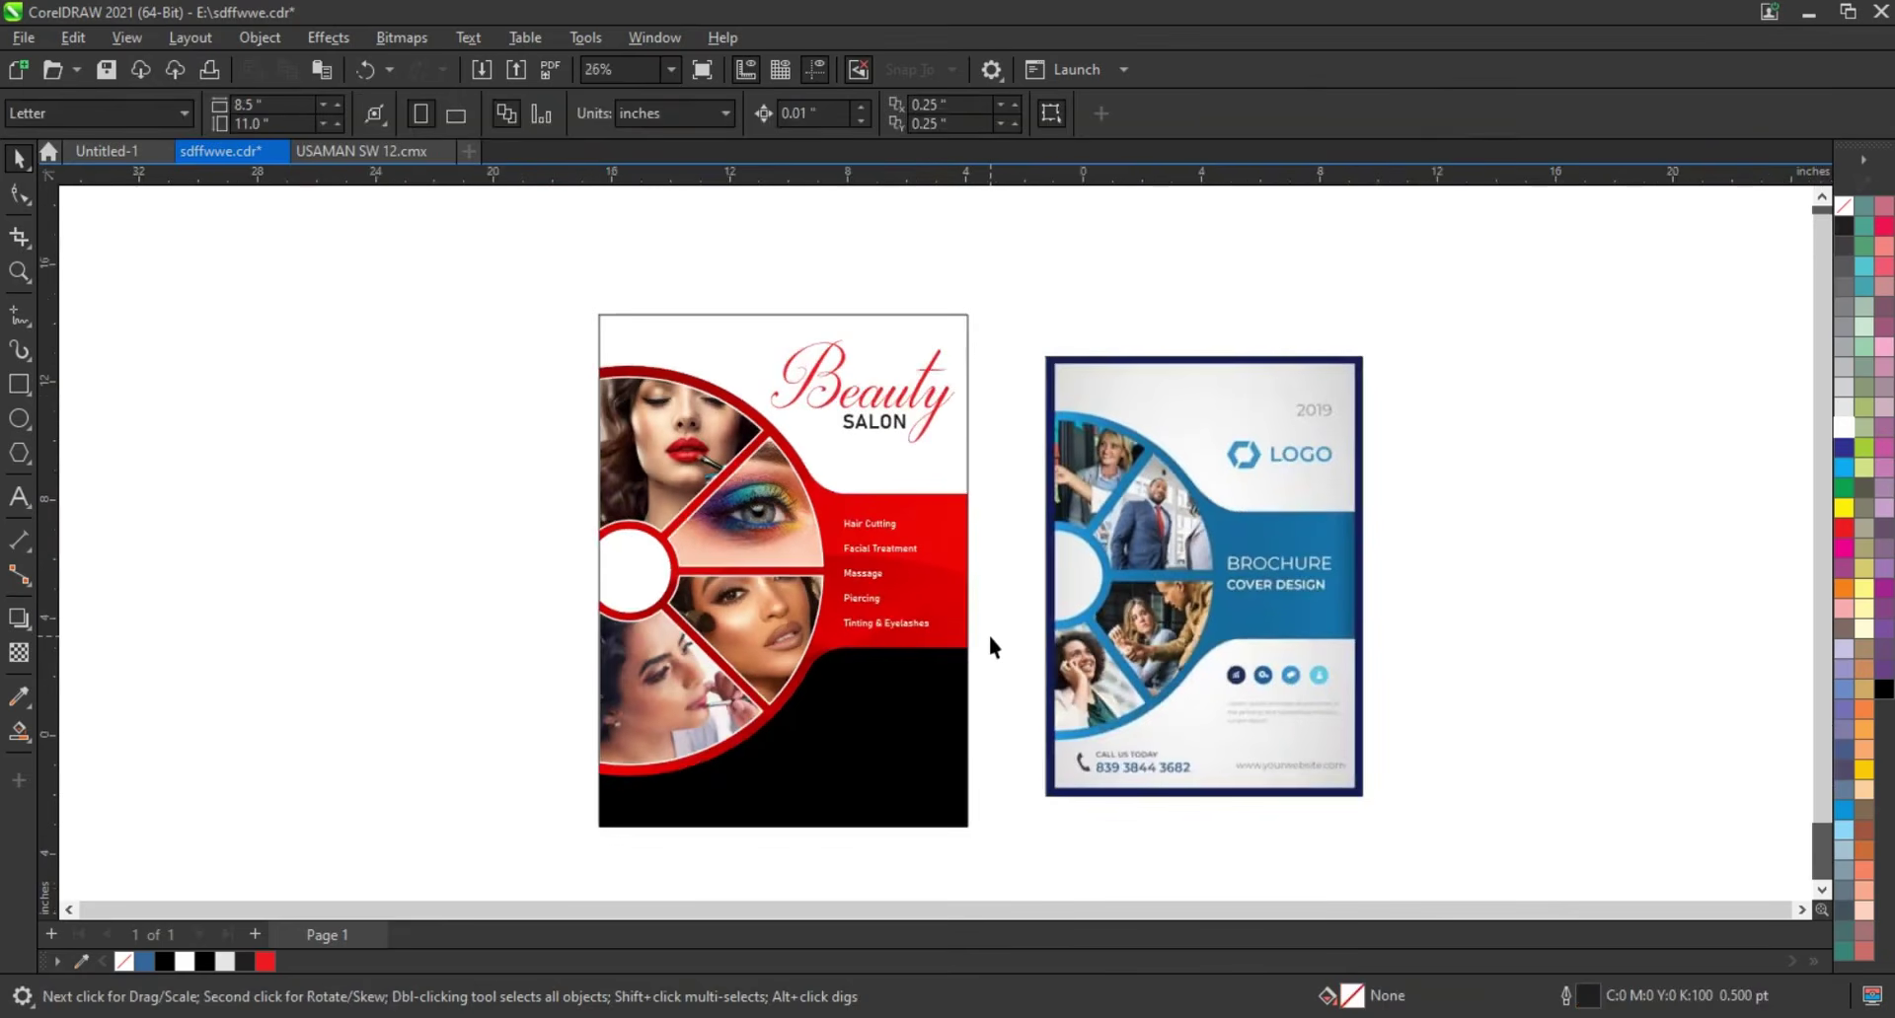